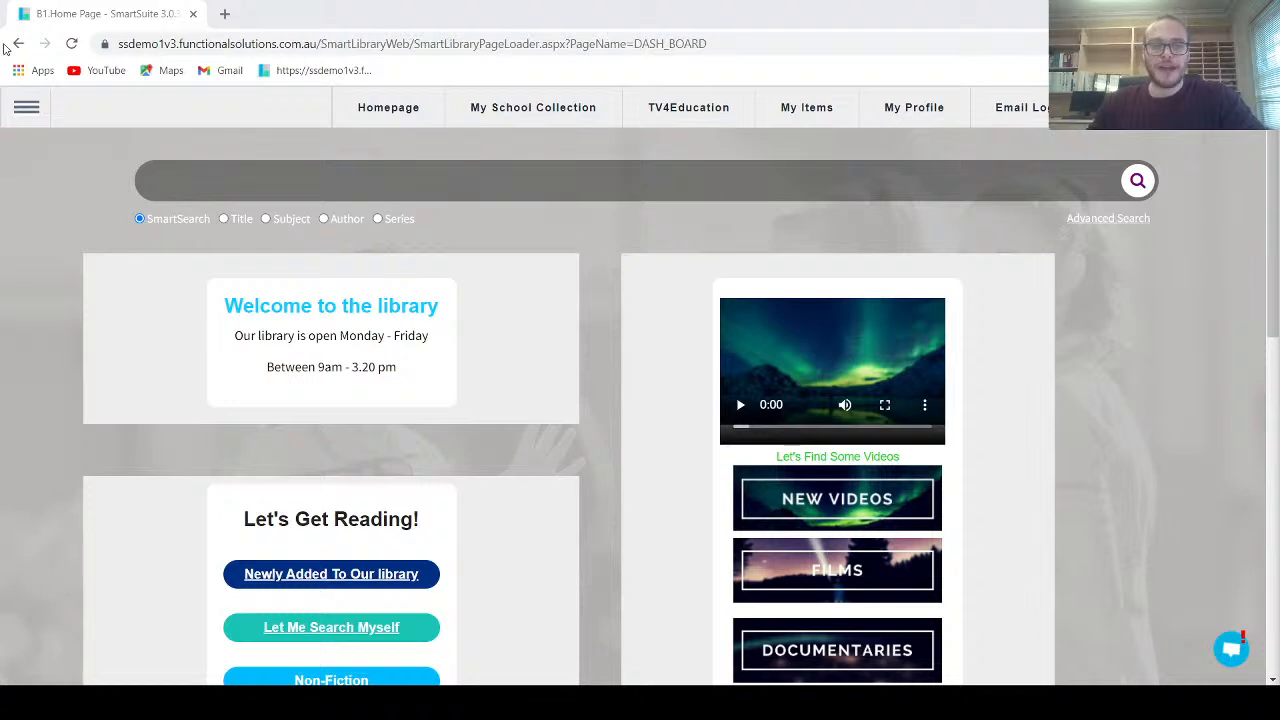
- Review the available Support resources, such as contacting support, help search, training videos and the user community
click(26, 107)
scroll(80, 363, down, 3)
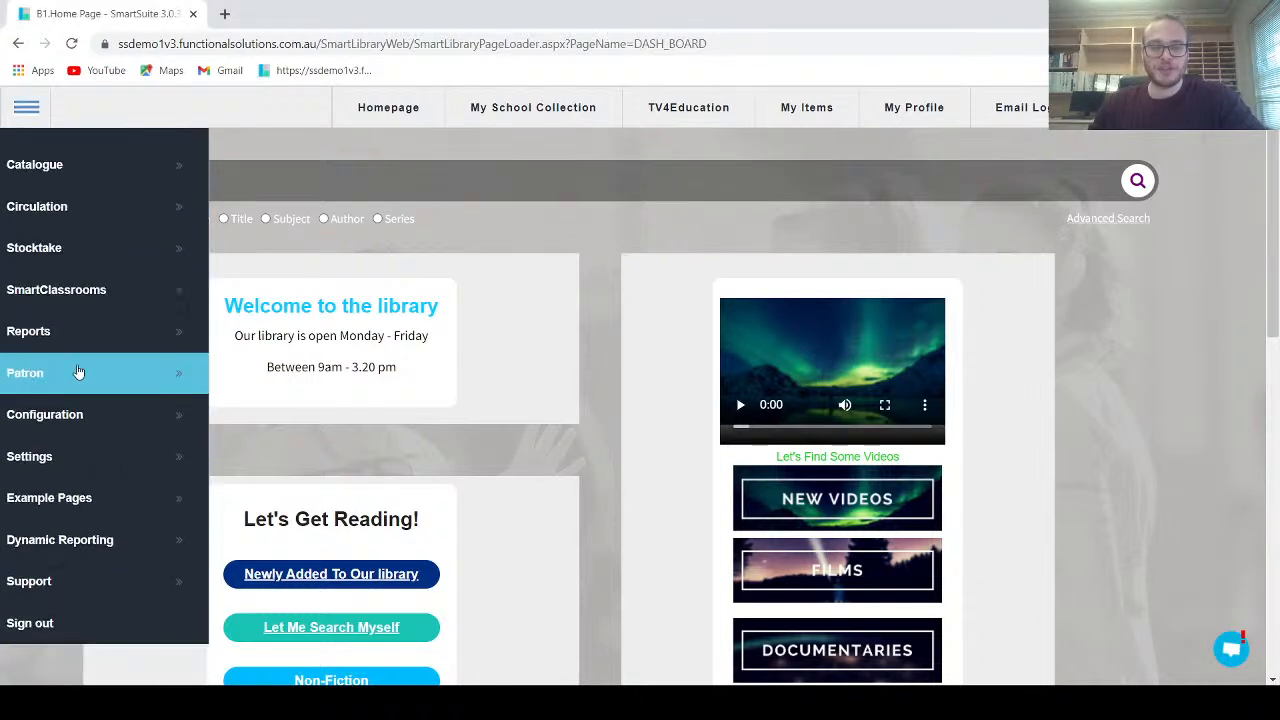
click(62, 592)
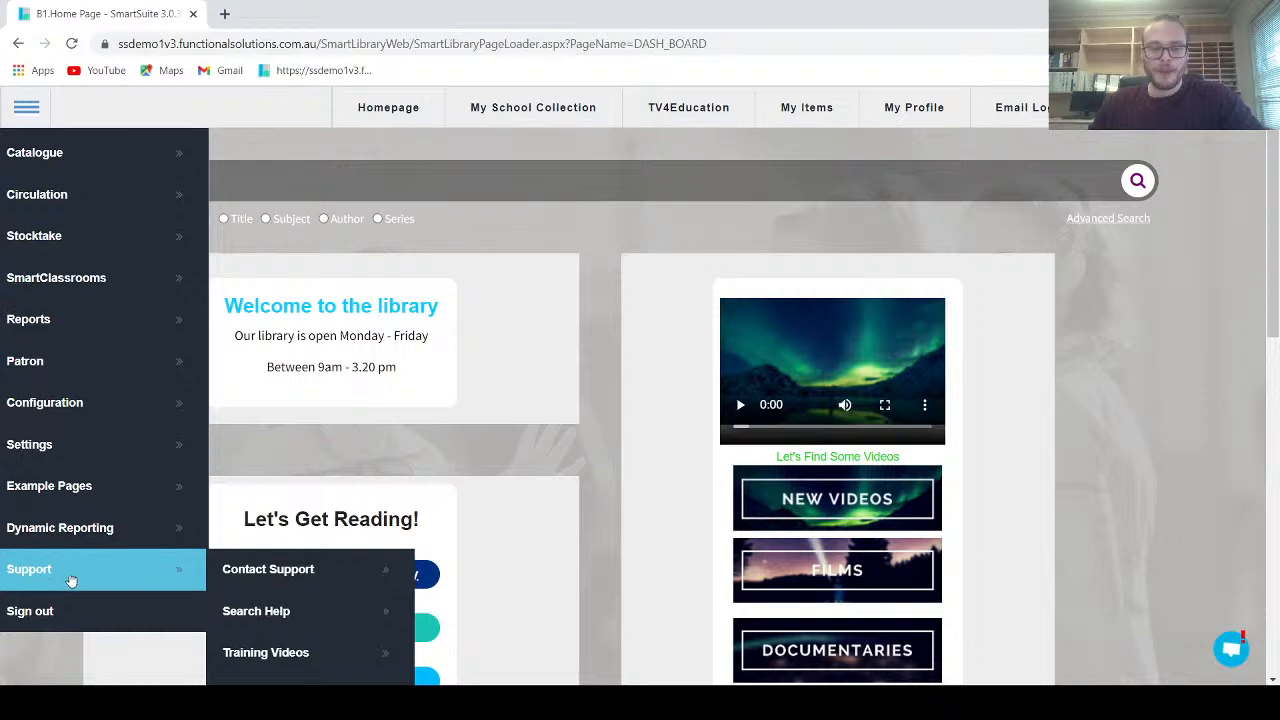
scroll(70, 585, down, 1)
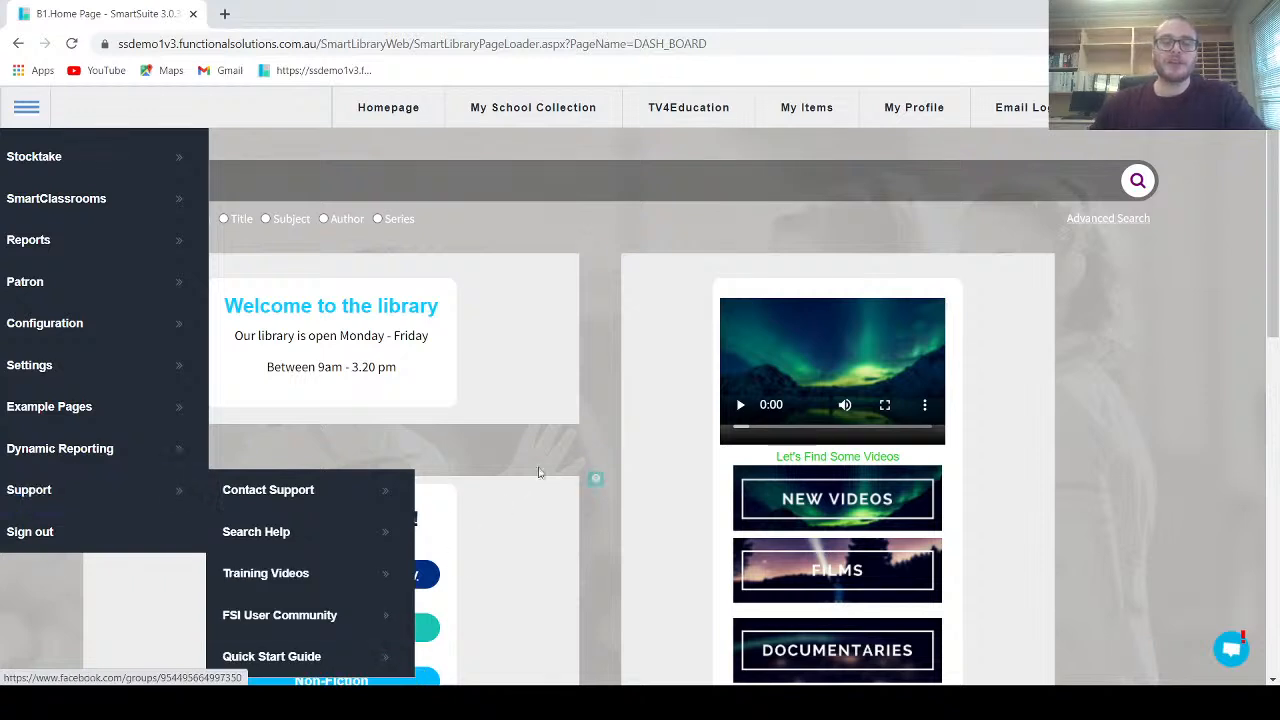
click(578, 438)
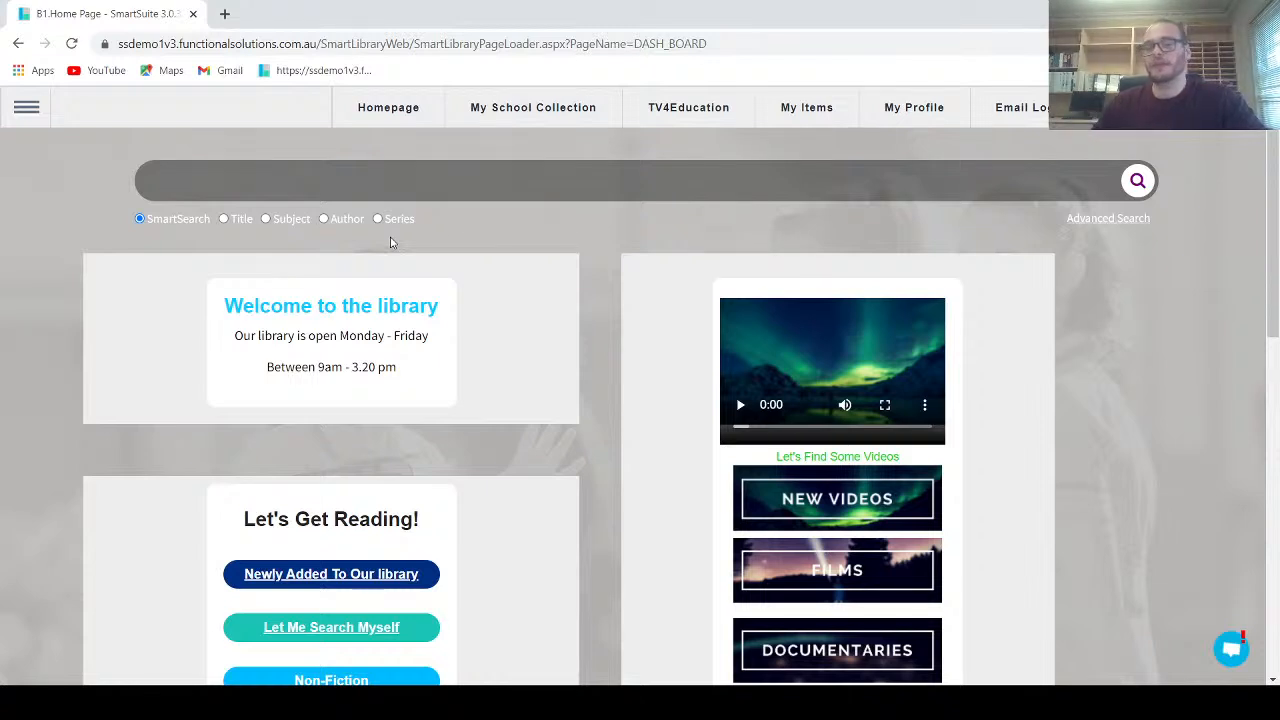
- Open the Catalogue editor from the library home page and look over the basic details of the Cats record
click(32, 110)
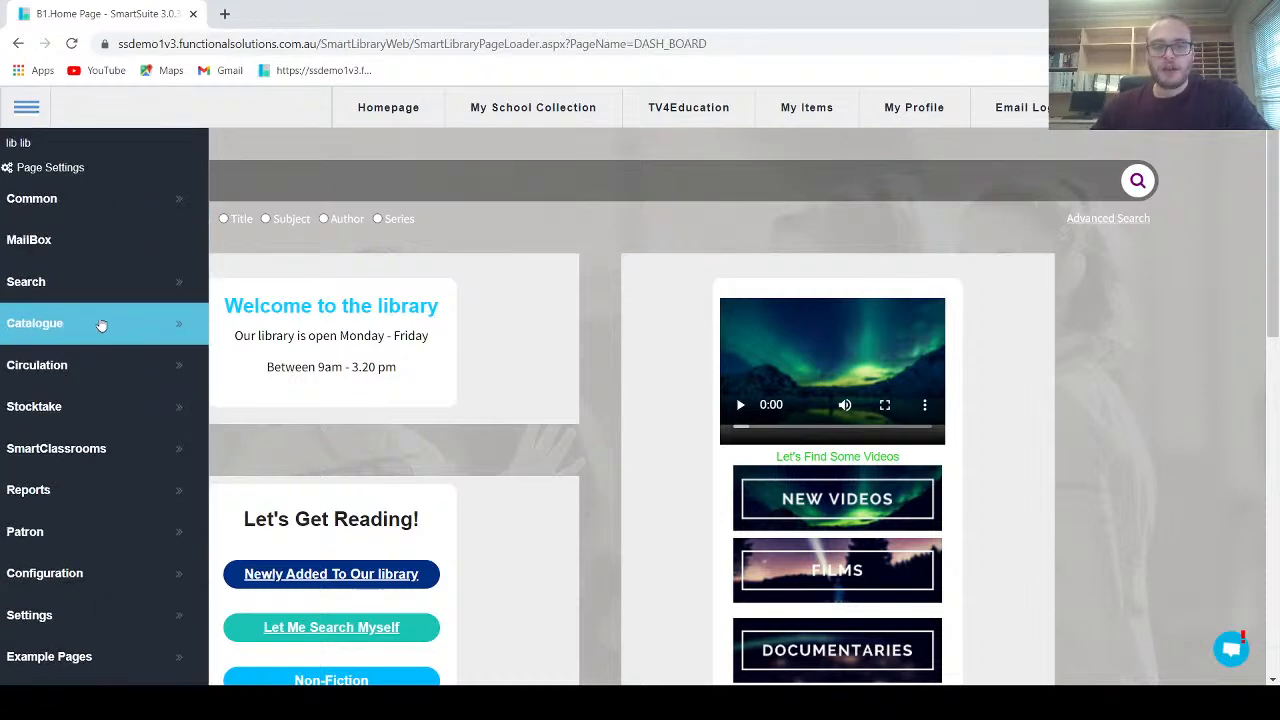
click(101, 325)
click(320, 337)
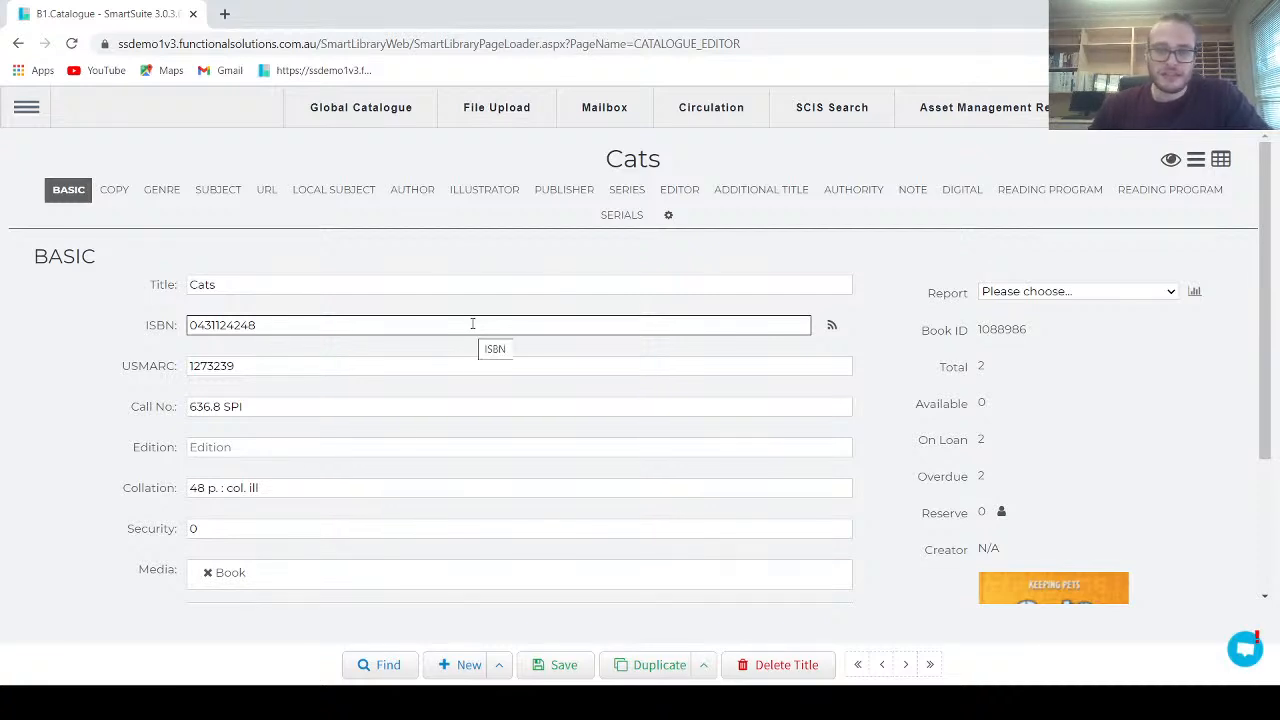
scroll(472, 324, down, 1)
scroll(472, 328, up, 1)
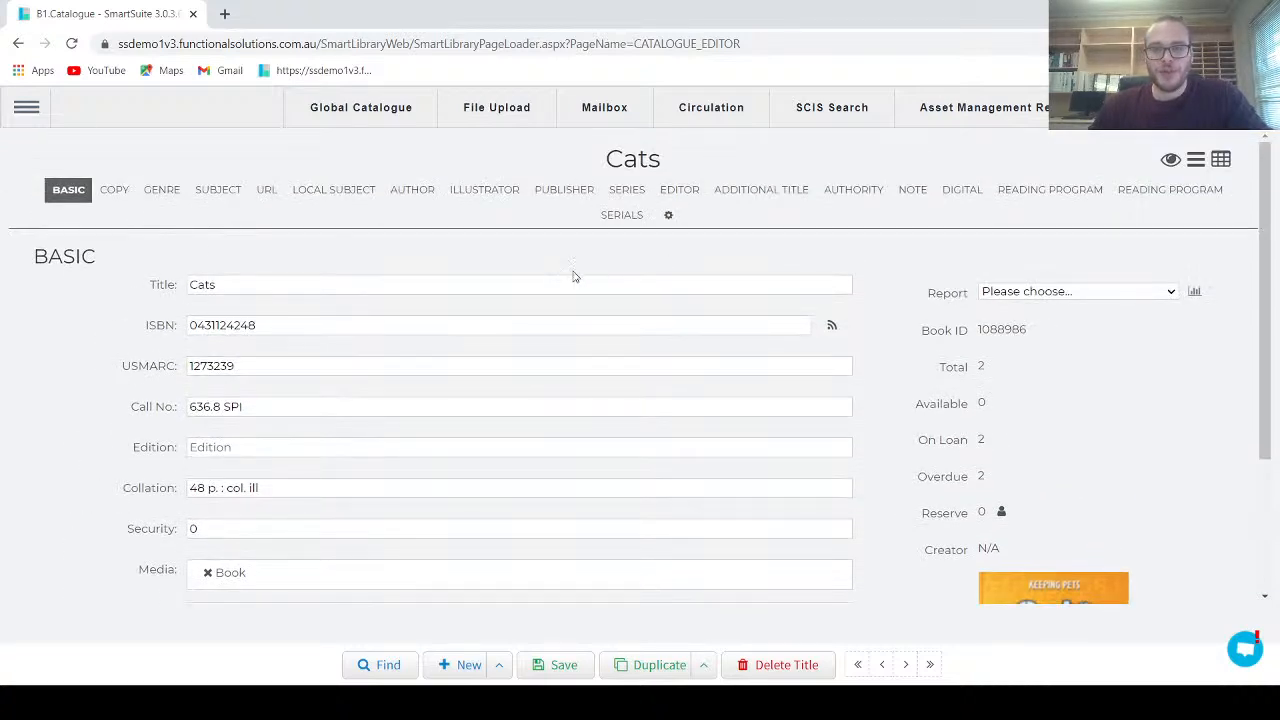
- Expand the details of copy B124160 on the Cats record and look at its Kit Manager
click(114, 192)
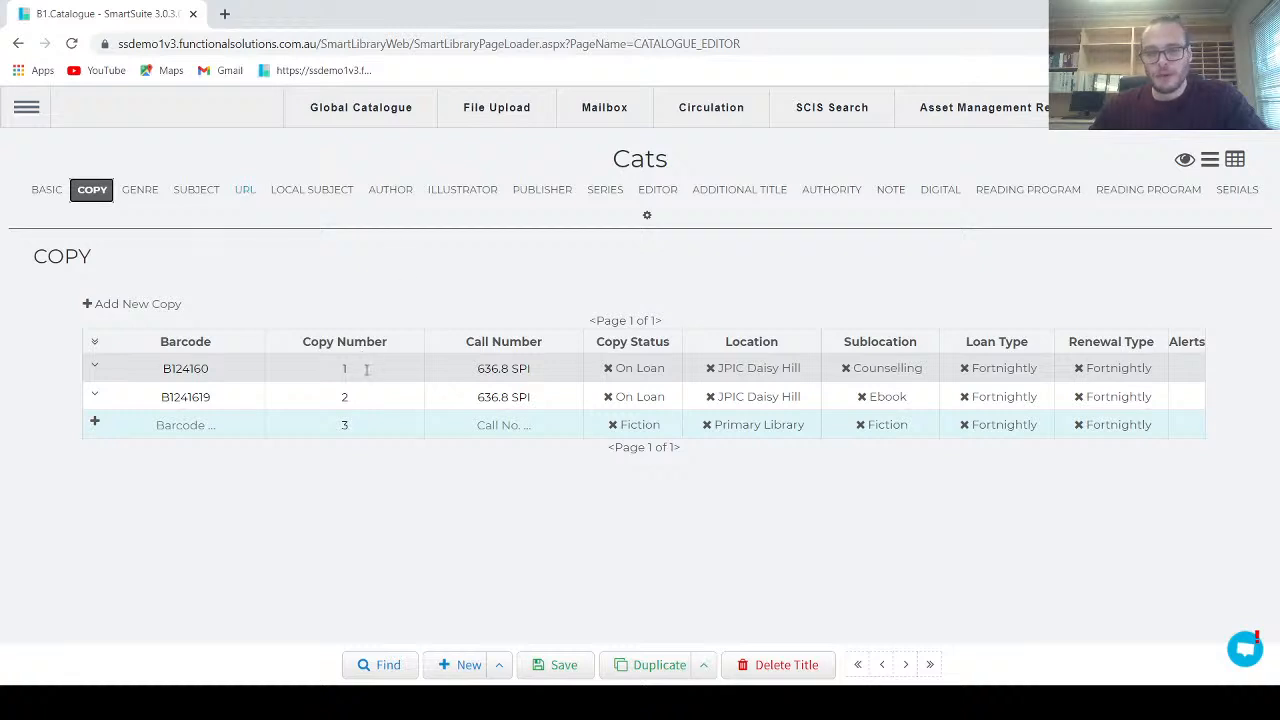
click(95, 366)
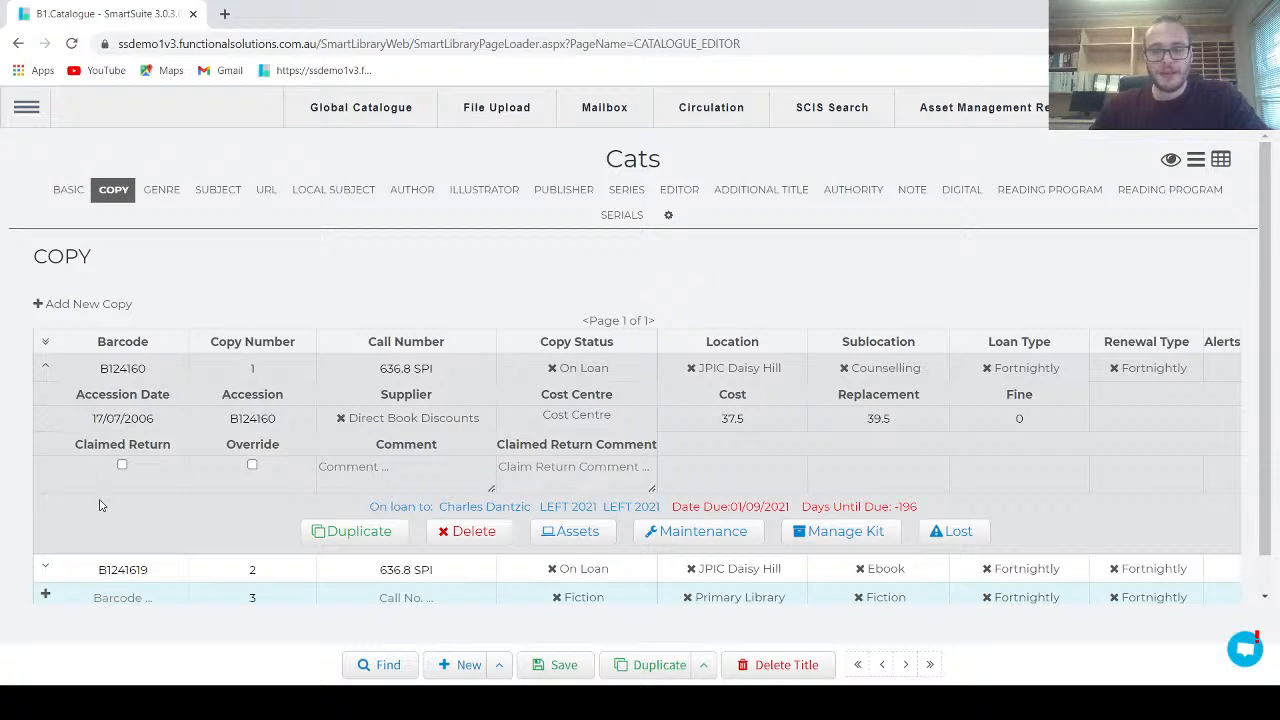
click(844, 538)
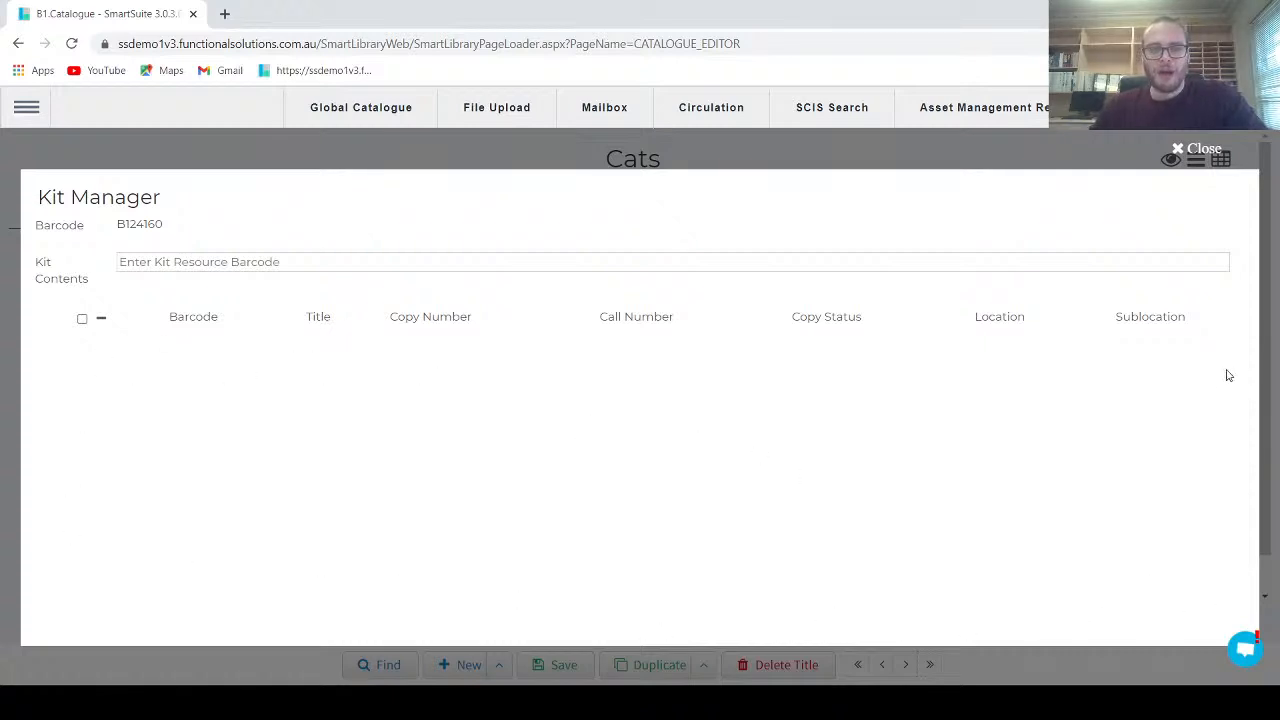
click(214, 261)
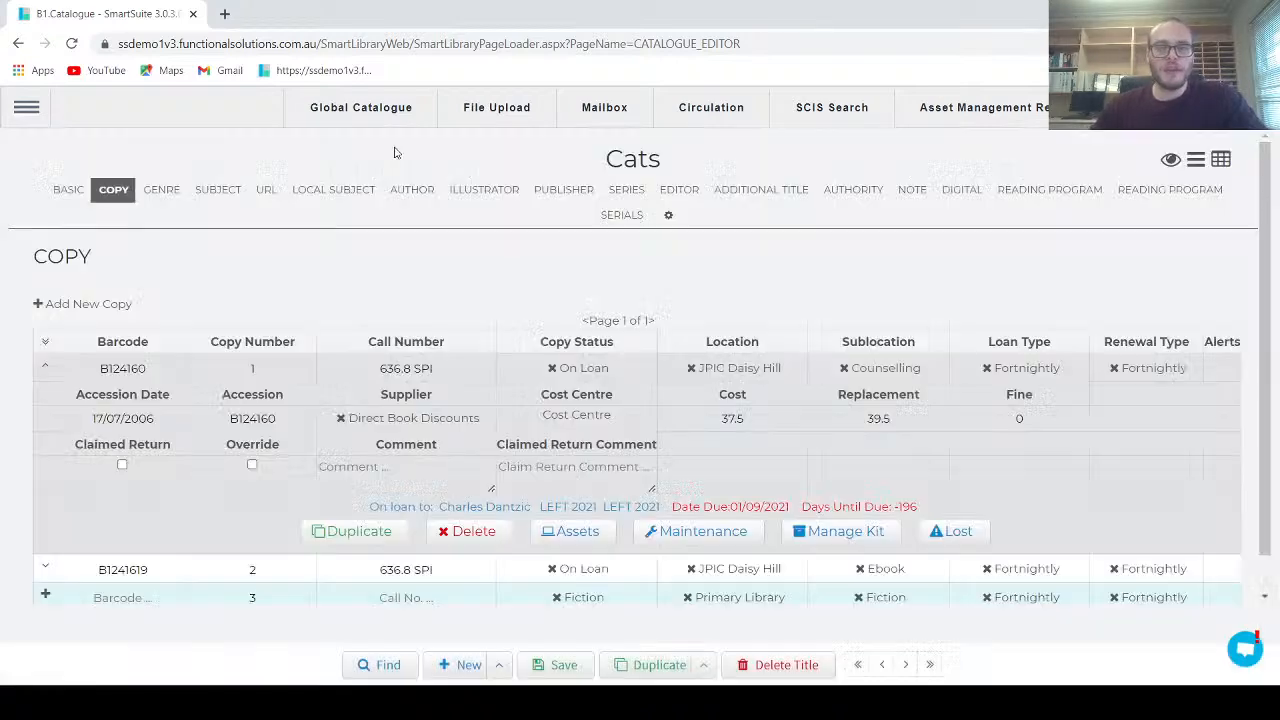
click(396, 153)
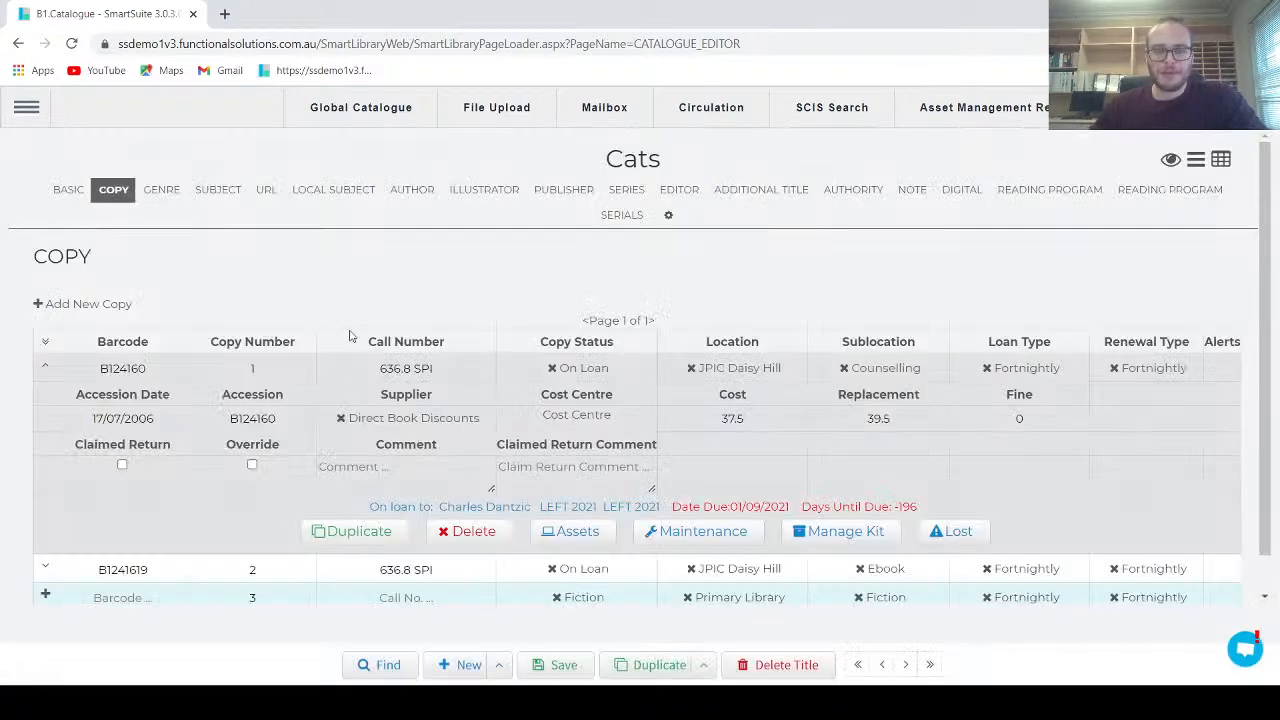
- Add copy B1241619 to the kit of copy B124160 using its barcode, and save and reload the Cats record
scroll(350, 336, down, 1)
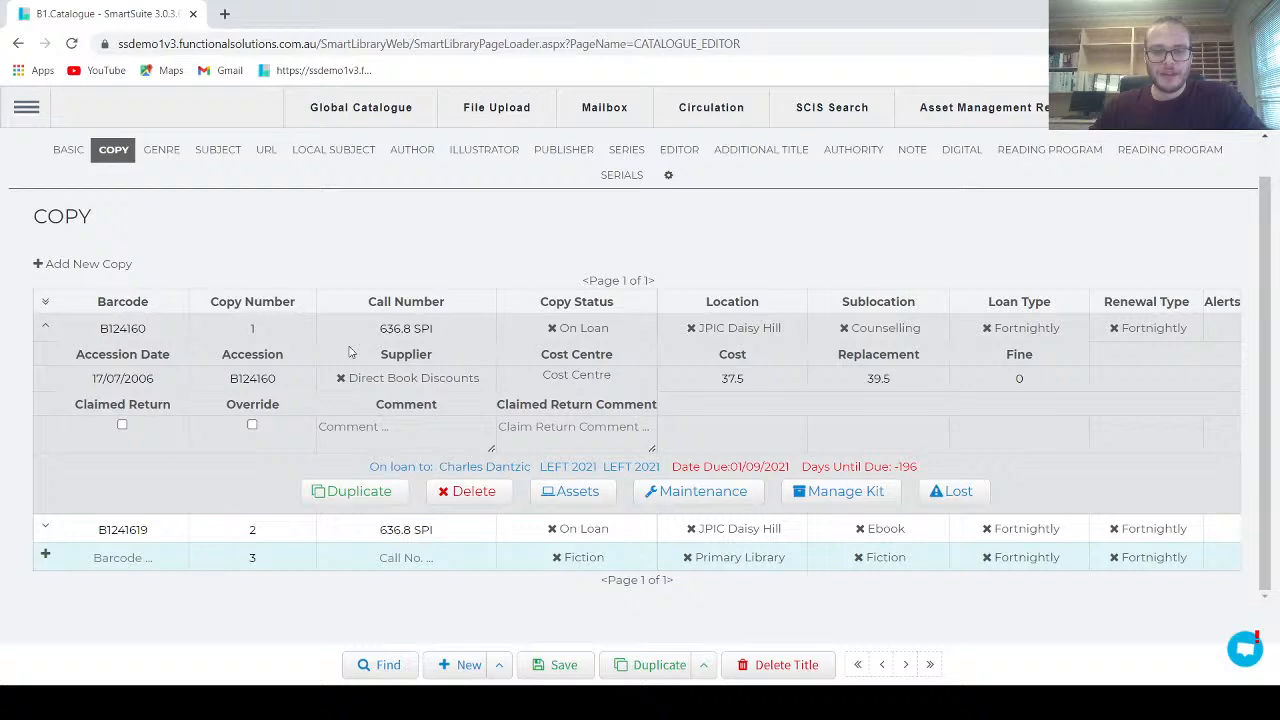
click(155, 541)
drag(150, 531, 96, 536)
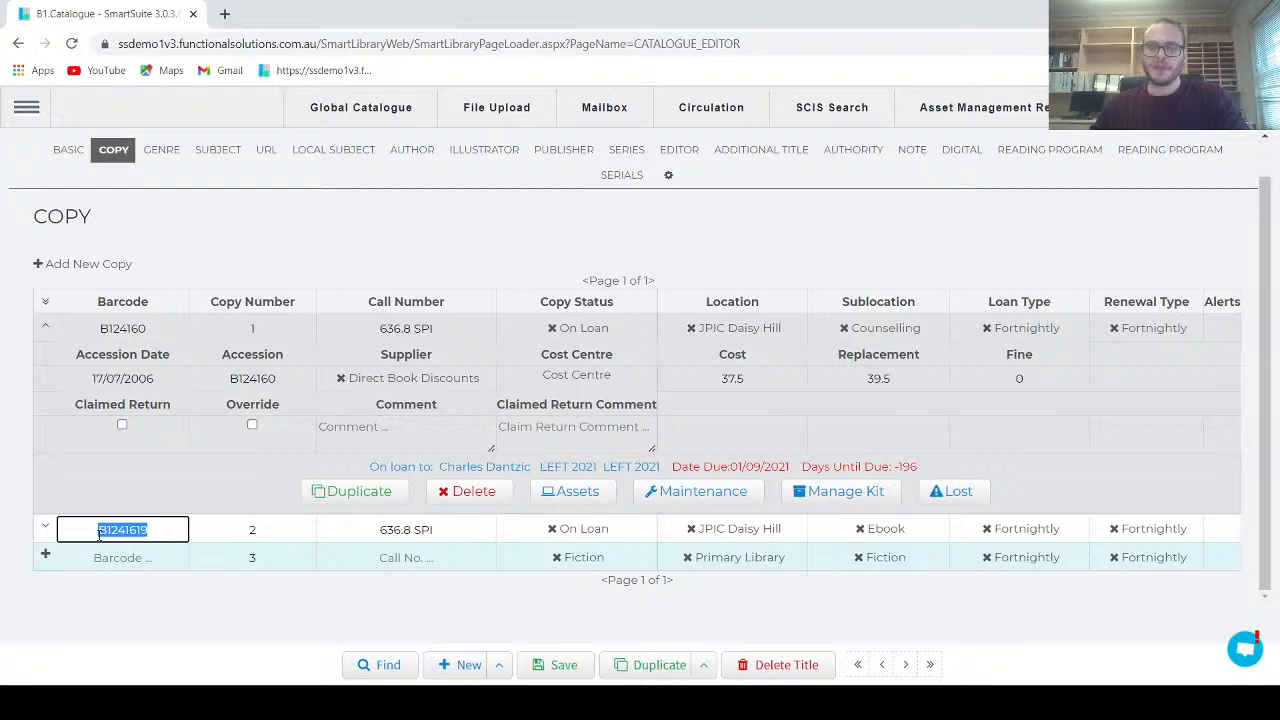
click(860, 494)
click(165, 261)
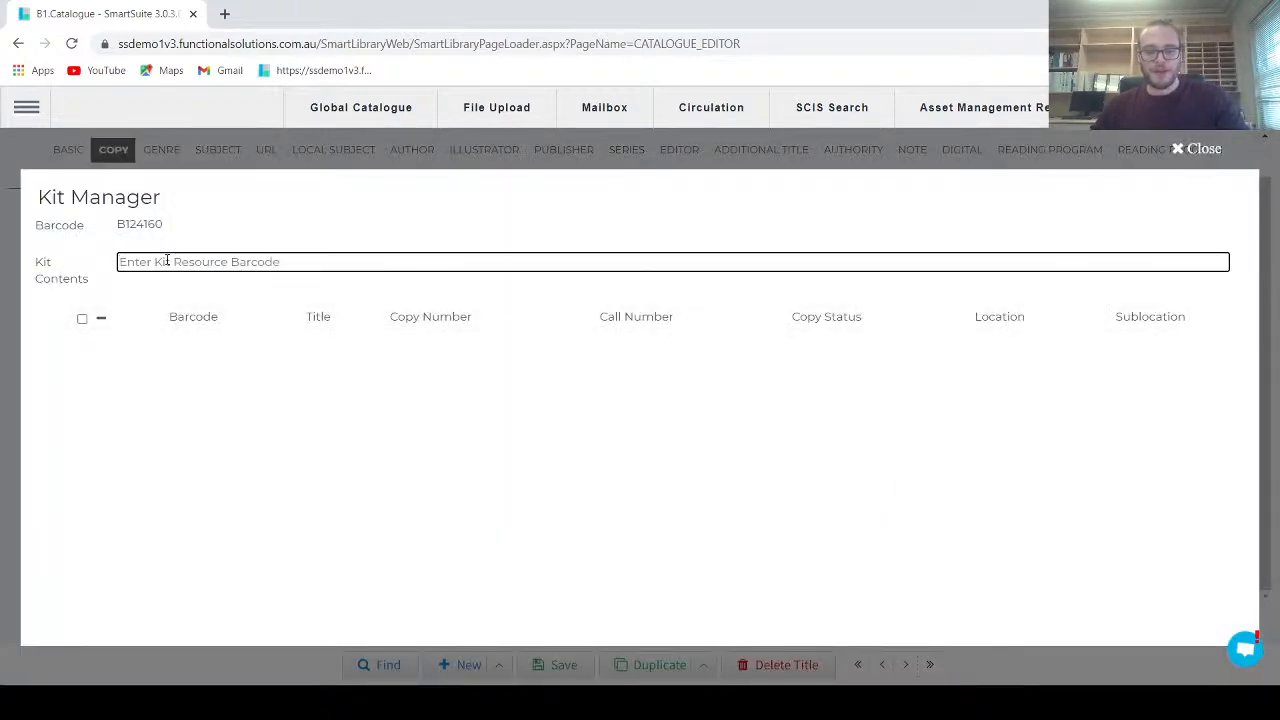
key(ctrl+v)
key(Return)
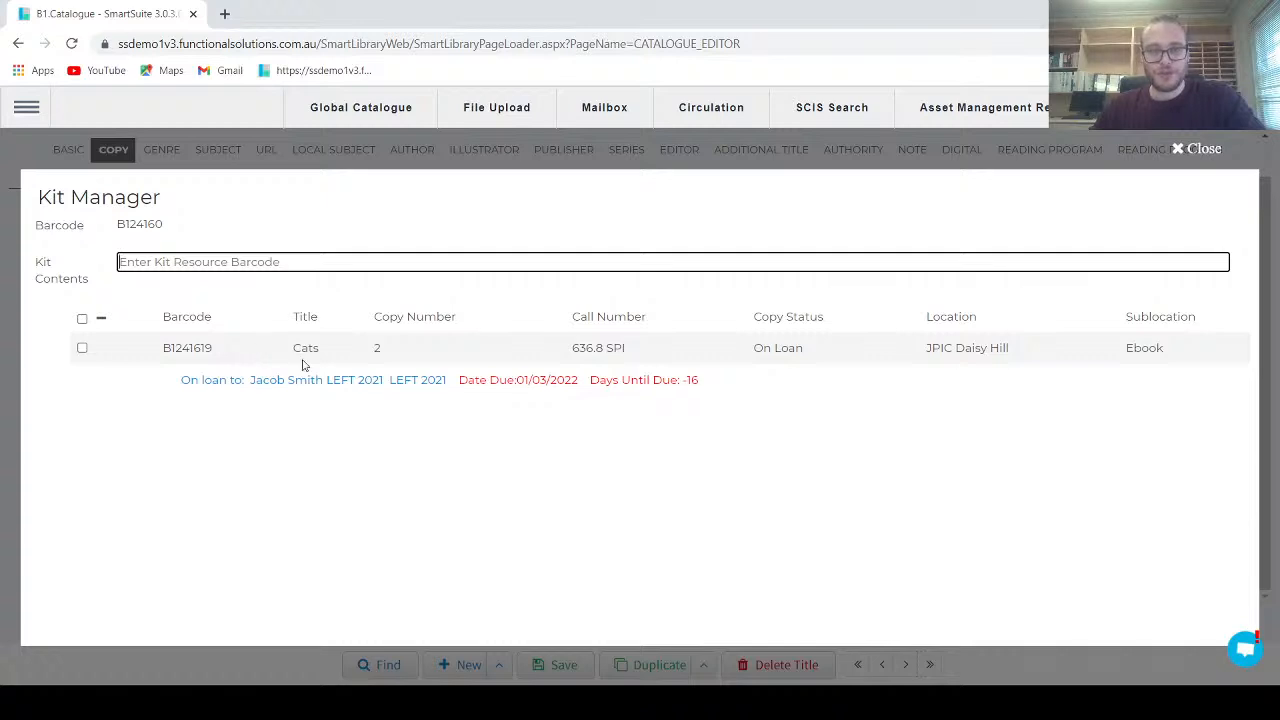
click(1198, 149)
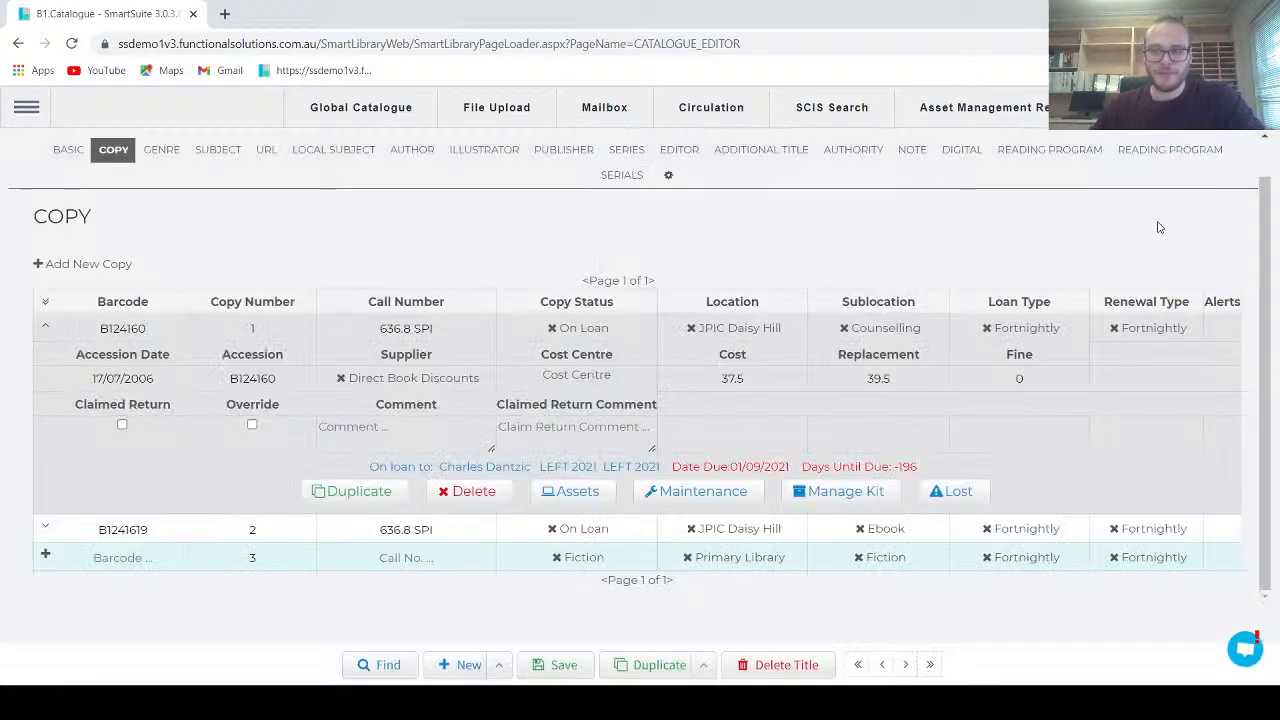
click(564, 667)
click(72, 45)
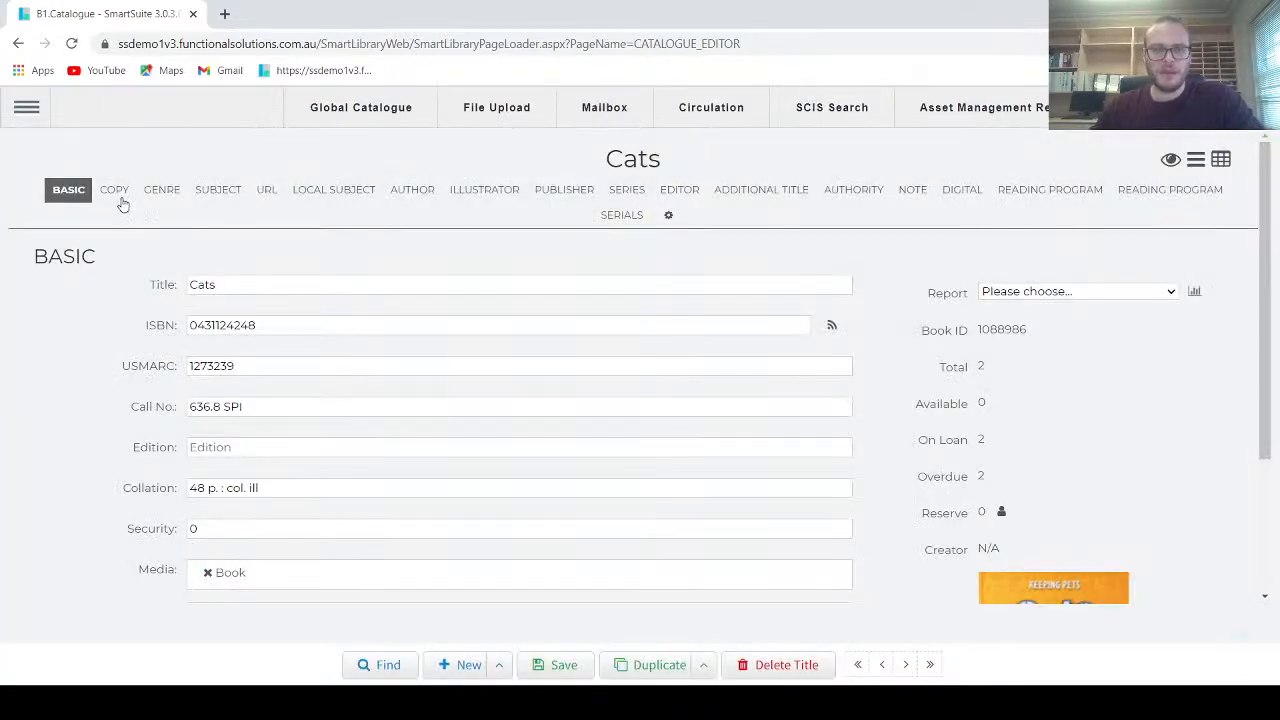
- Check the kit alerts on both copies of the Cats record
click(117, 195)
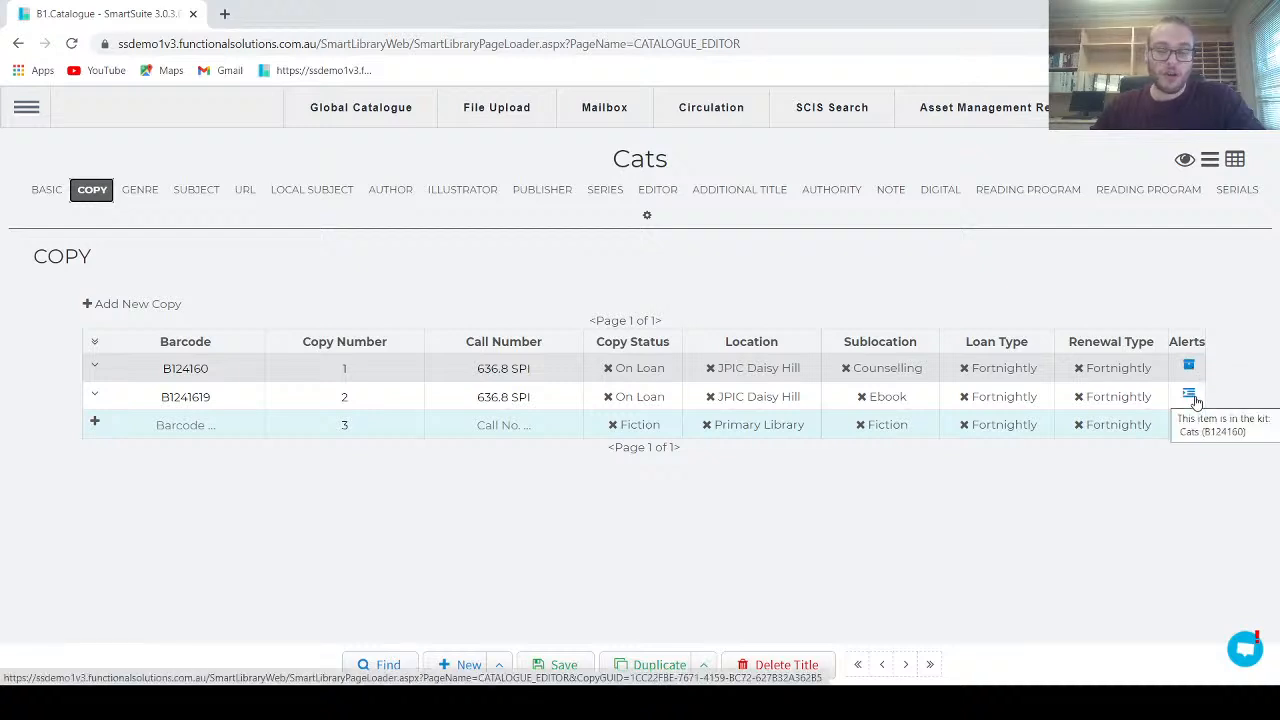
mouse_move(1189, 369)
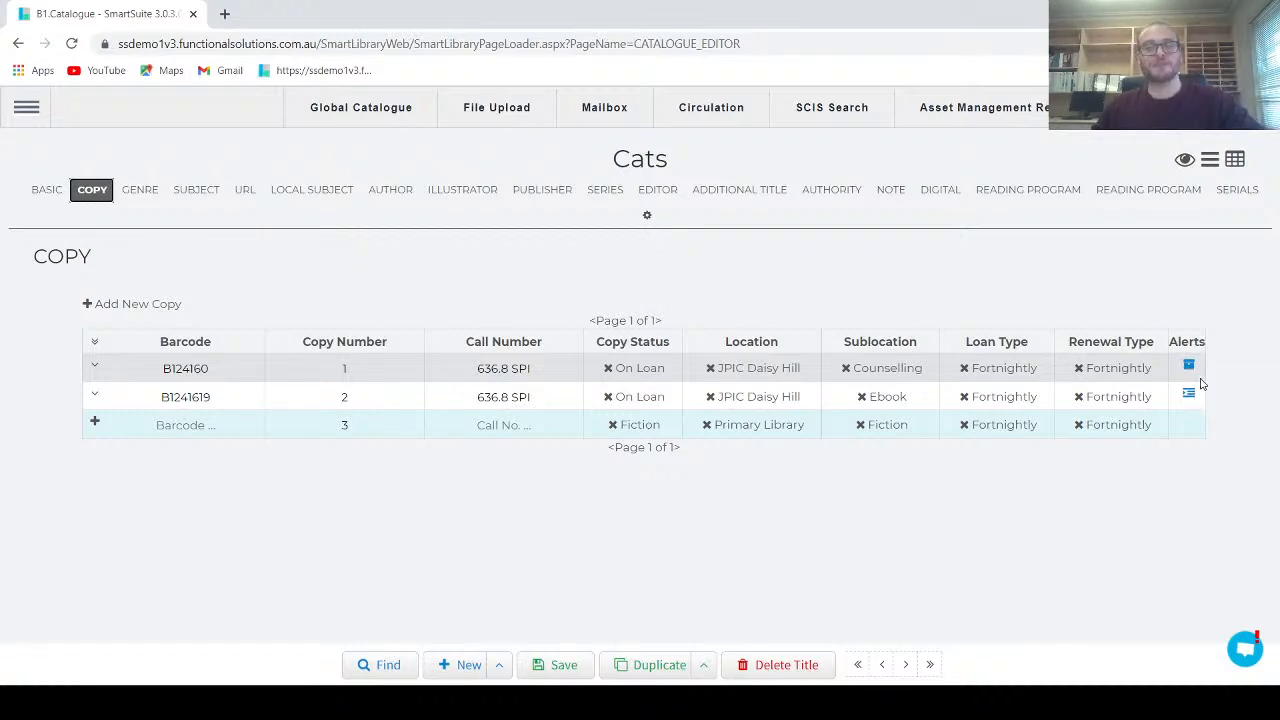
mouse_move(1191, 400)
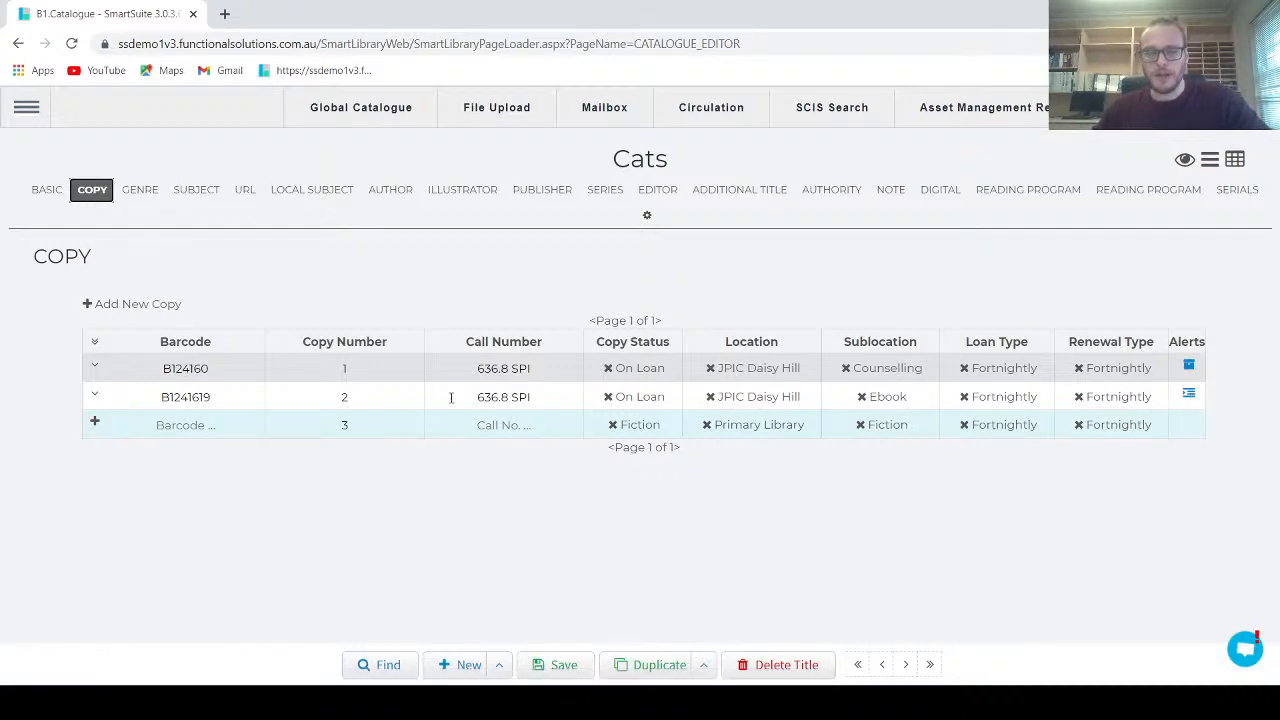
- Find the catalogue record containing barcode crit001 and check the kit alert on copy CRIT010
click(388, 666)
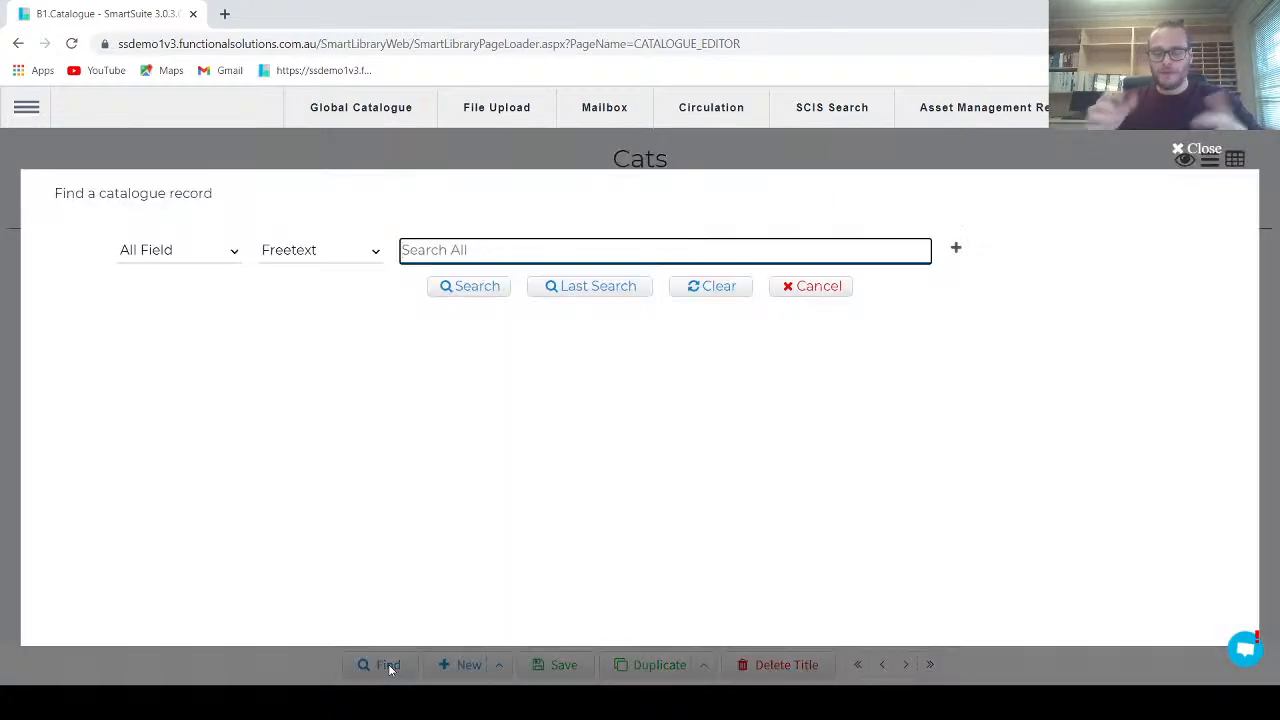
text(crit00)
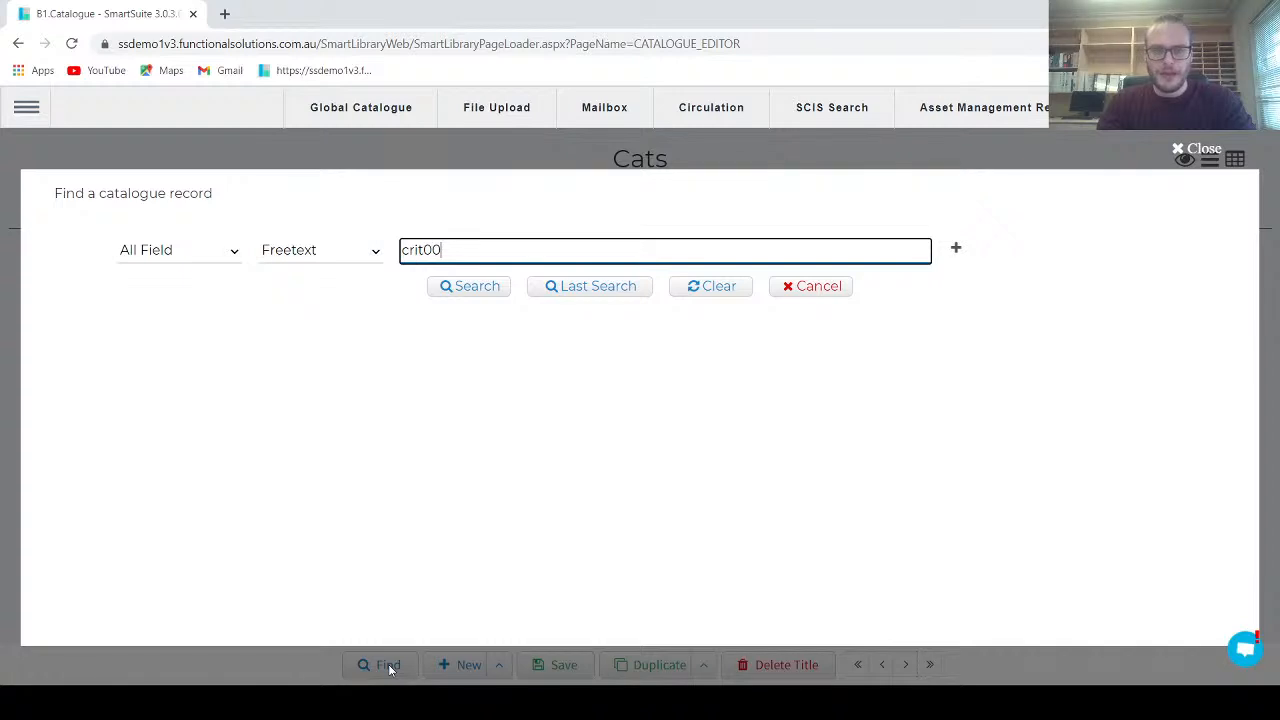
text(1)
key(Return)
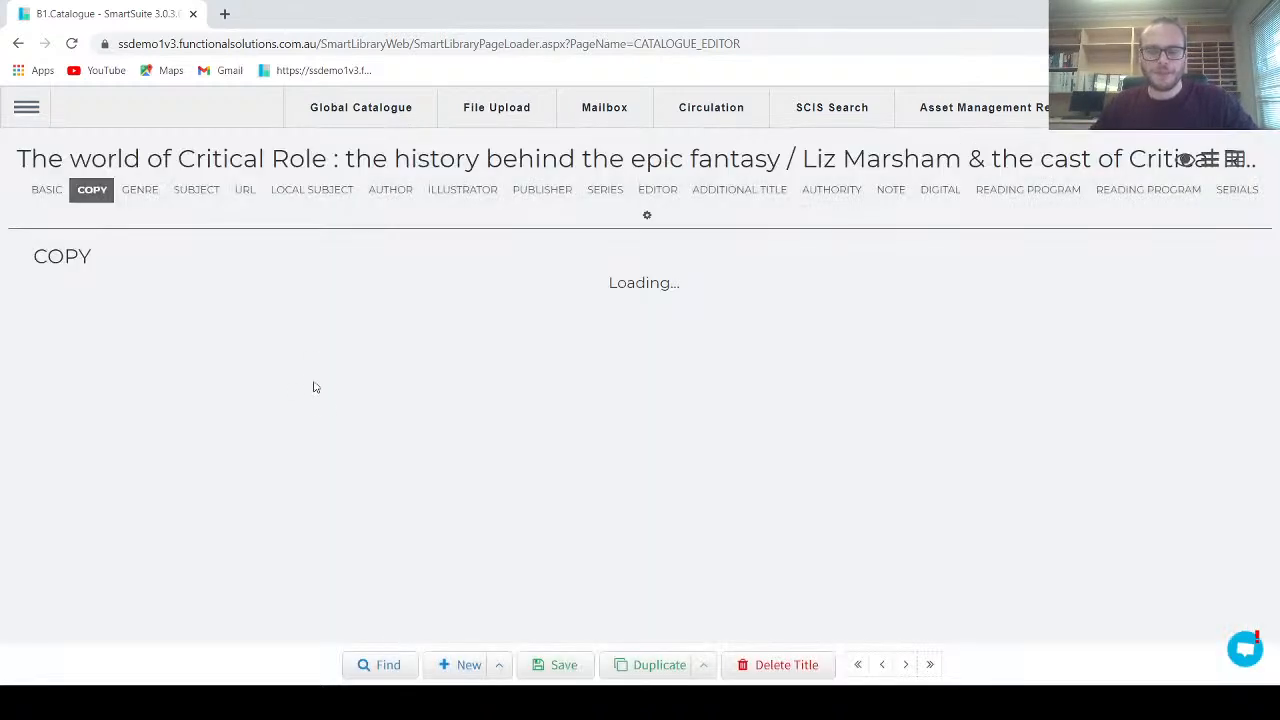
scroll(606, 380, down, 2)
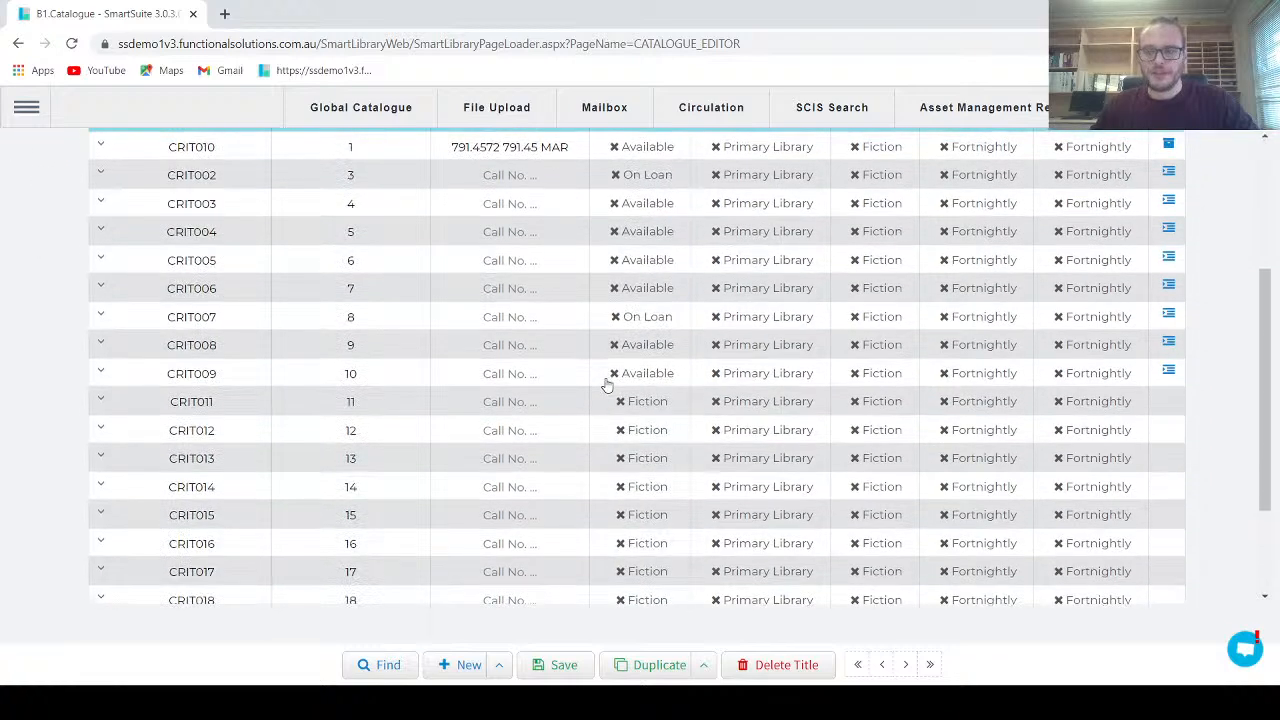
scroll(606, 380, up, 1)
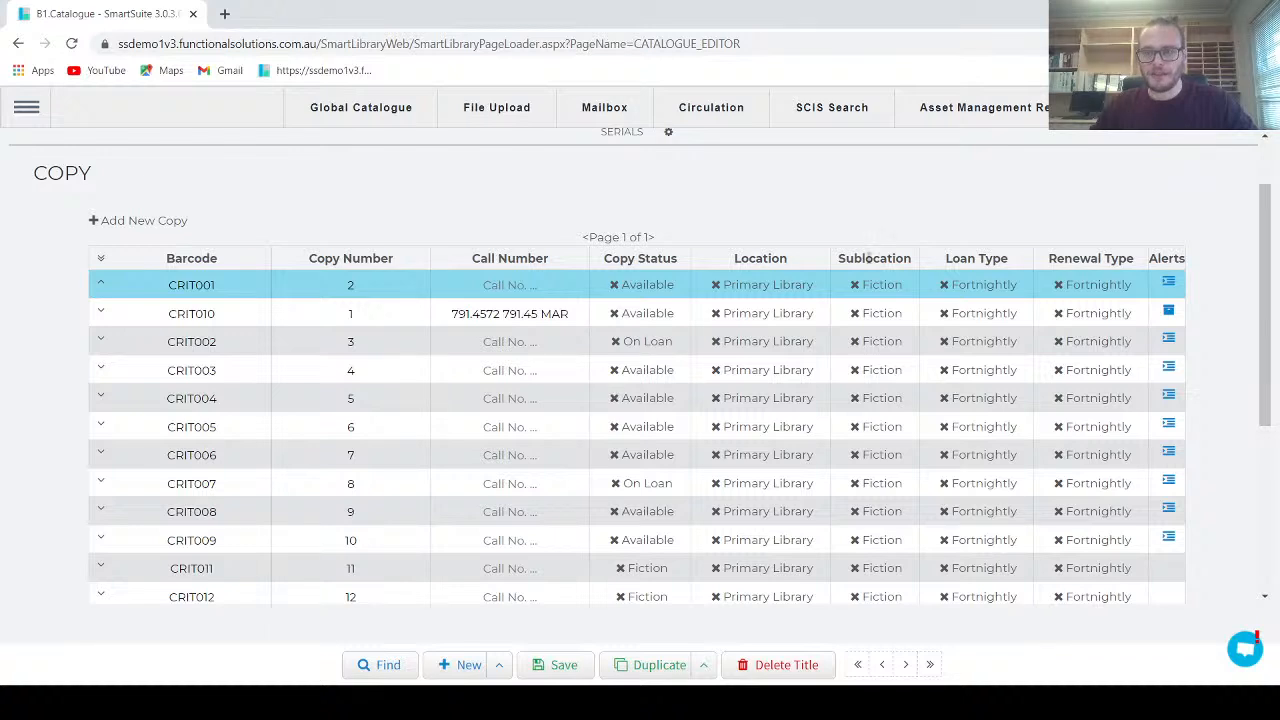
mouse_move(1172, 314)
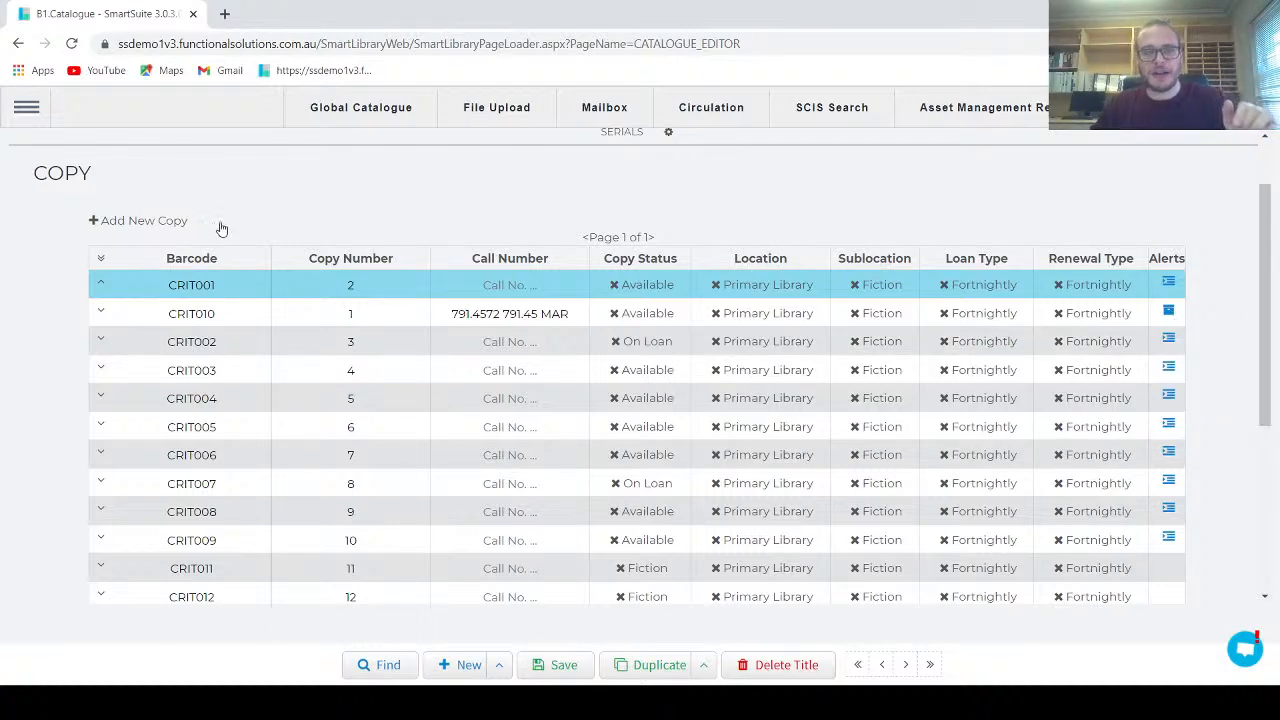
- Shorten the record's title to "The world of Critical Role" and save the record
scroll(170, 225, up, 2)
click(66, 192)
drag(190, 285, 1074, 306)
key(BackSpace)
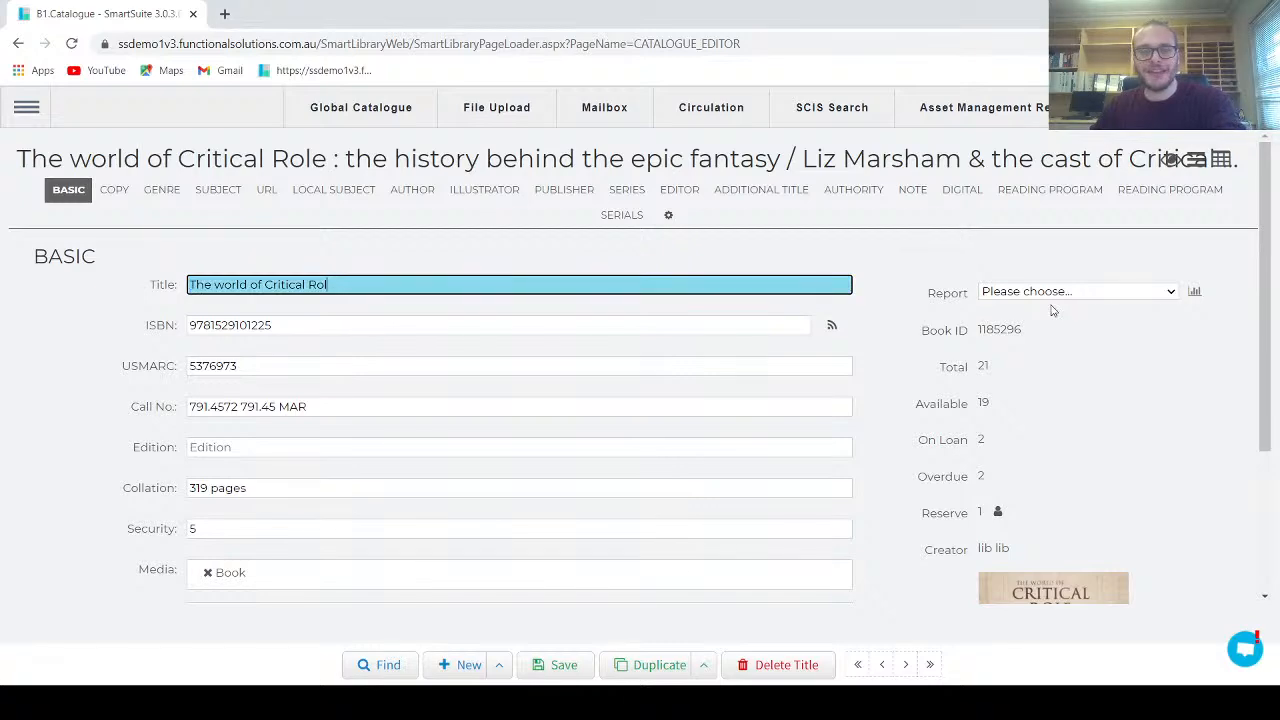
click(572, 670)
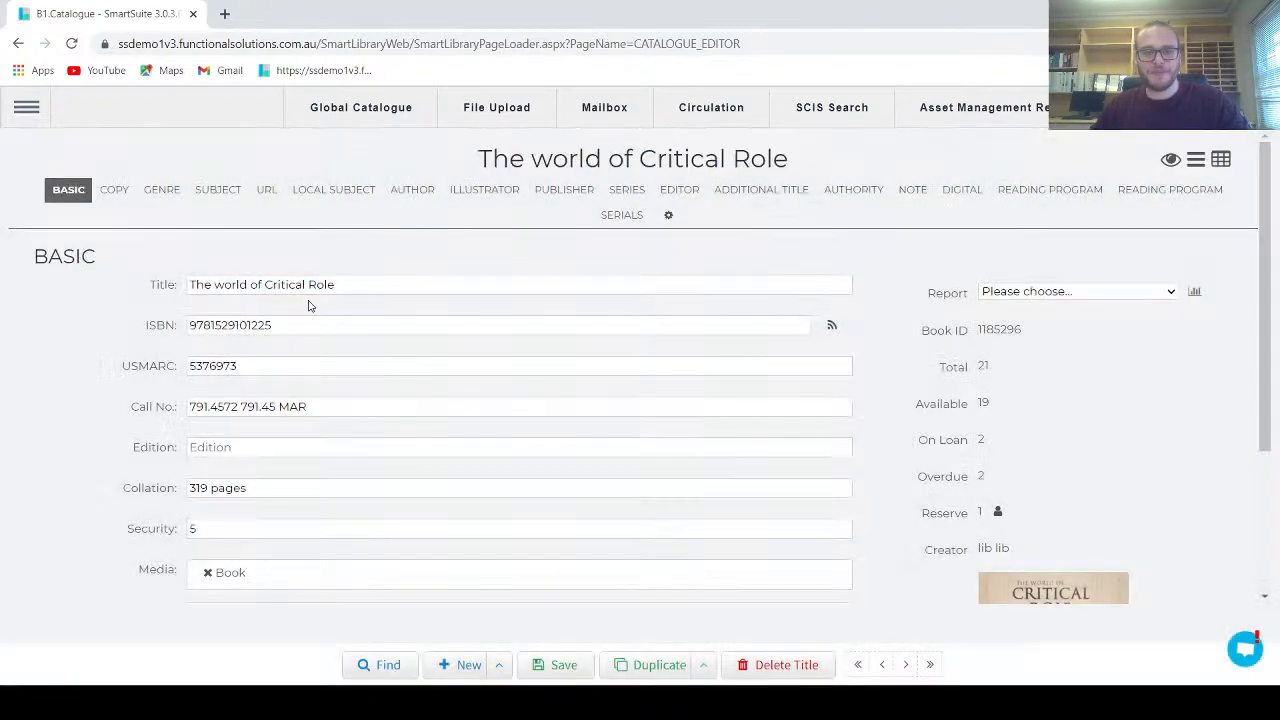
- Examine the kit alerts on copies CRIT010 and CRIT001 to see the kit's contents and which kit the item belongs to
click(124, 190)
scroll(1238, 452, down, 1)
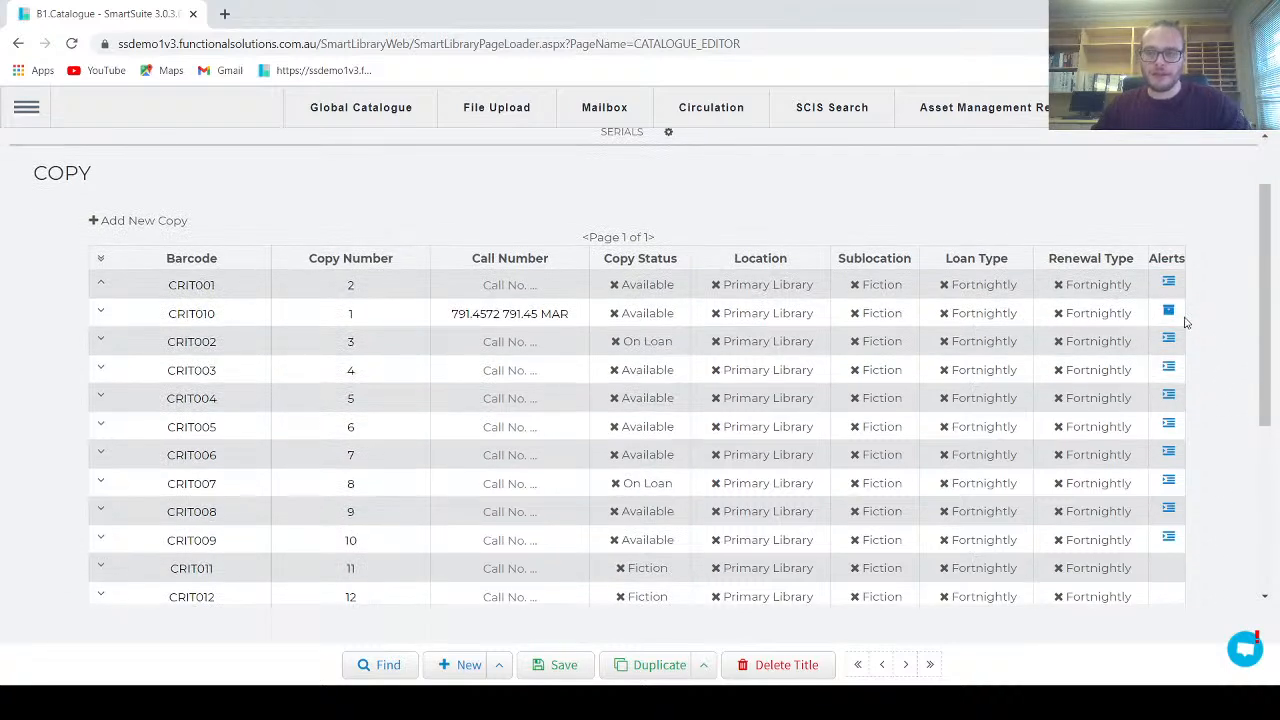
mouse_move(1170, 314)
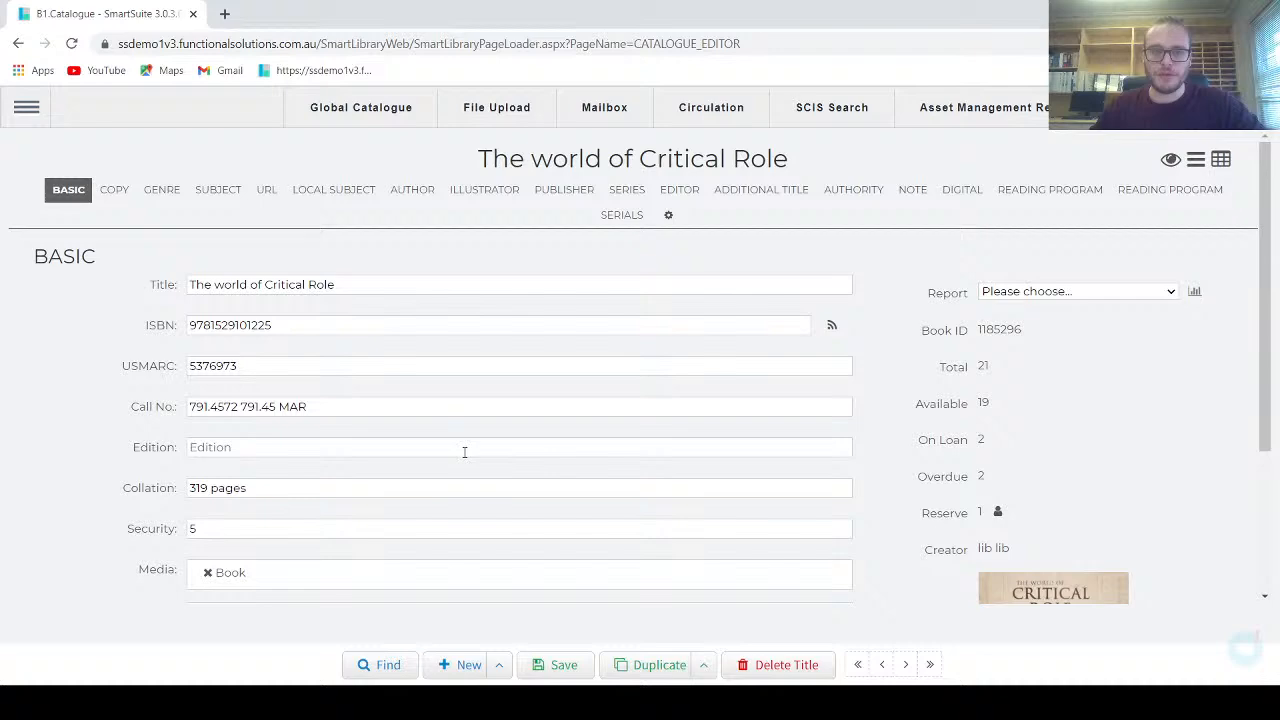
click(114, 192)
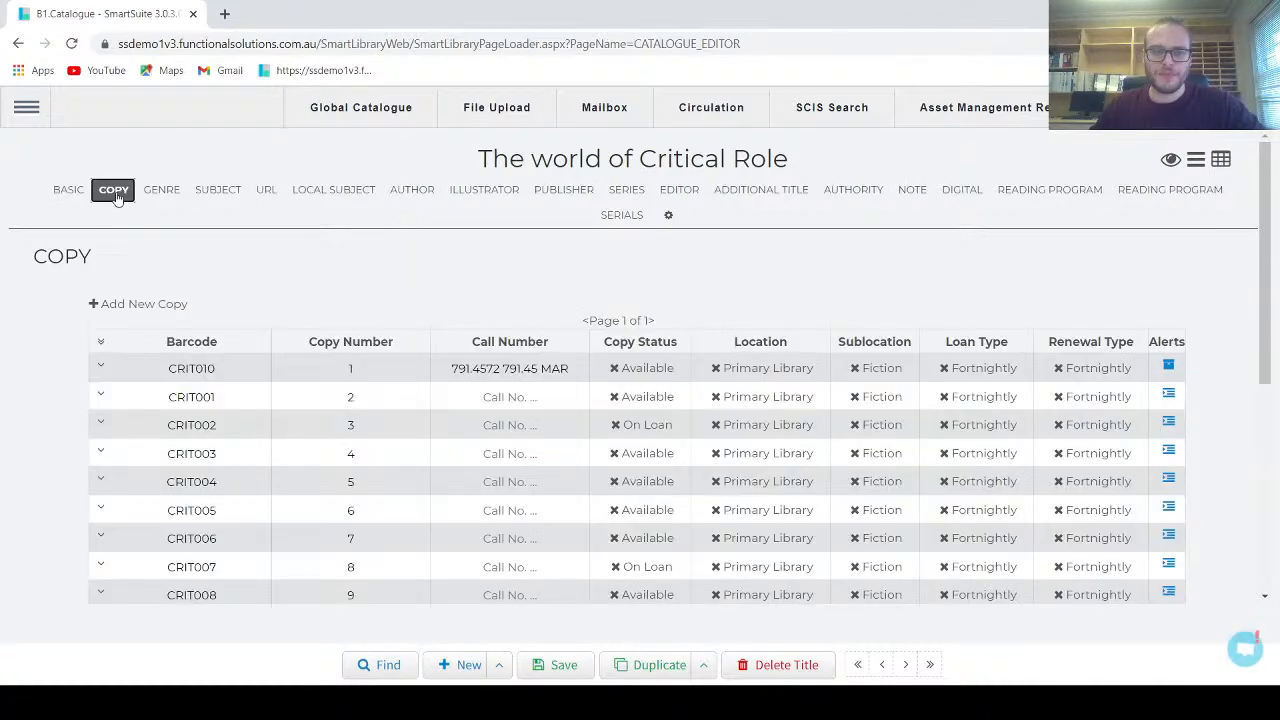
scroll(1222, 437, down, 1)
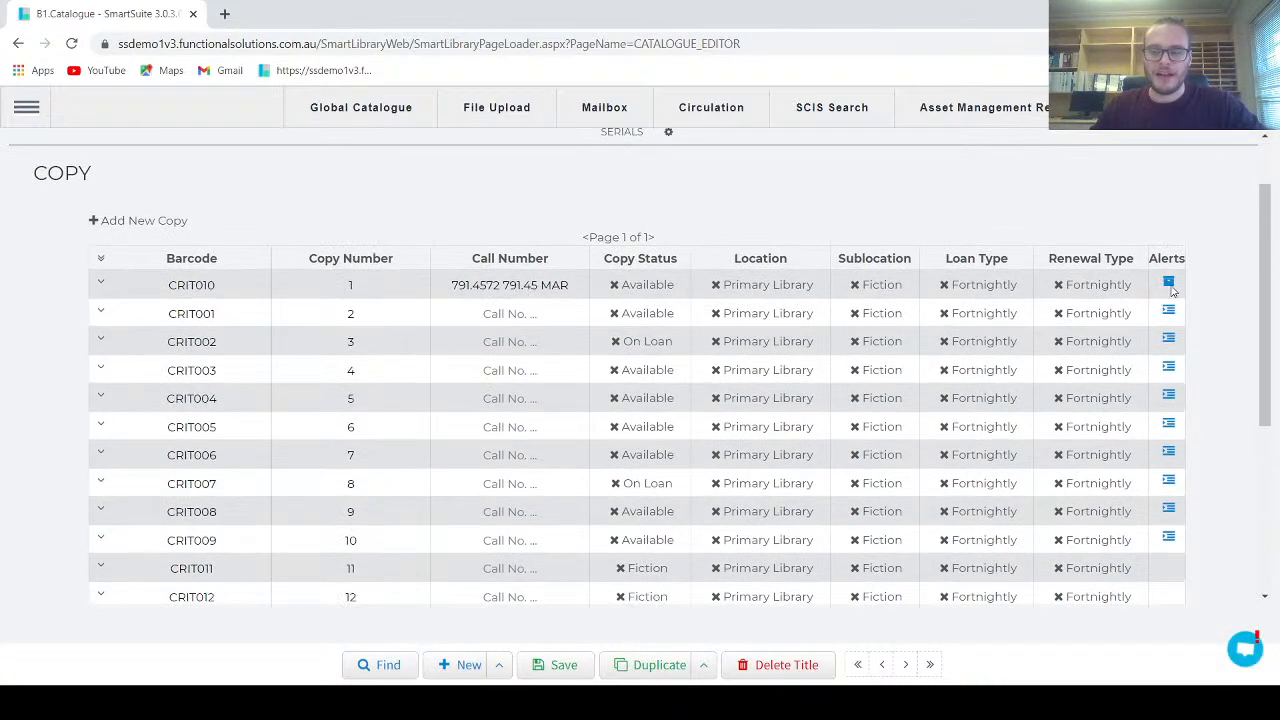
mouse_move(1172, 290)
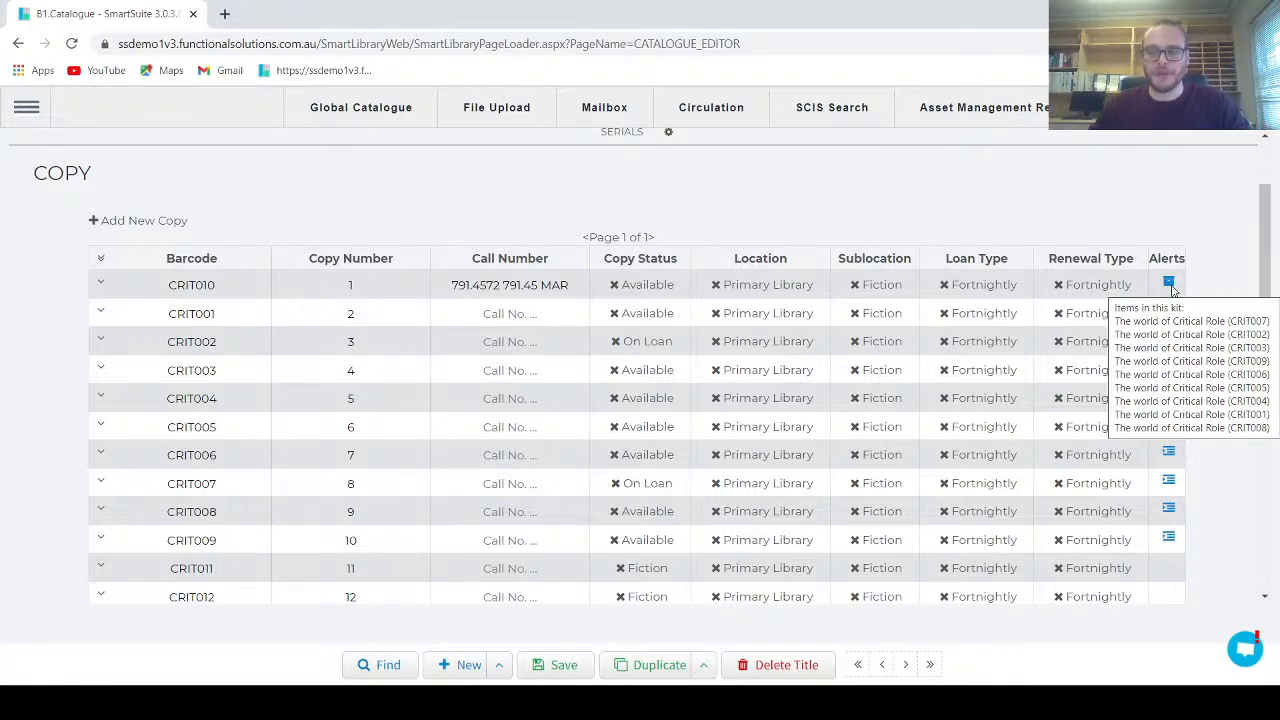
mouse_move(1173, 318)
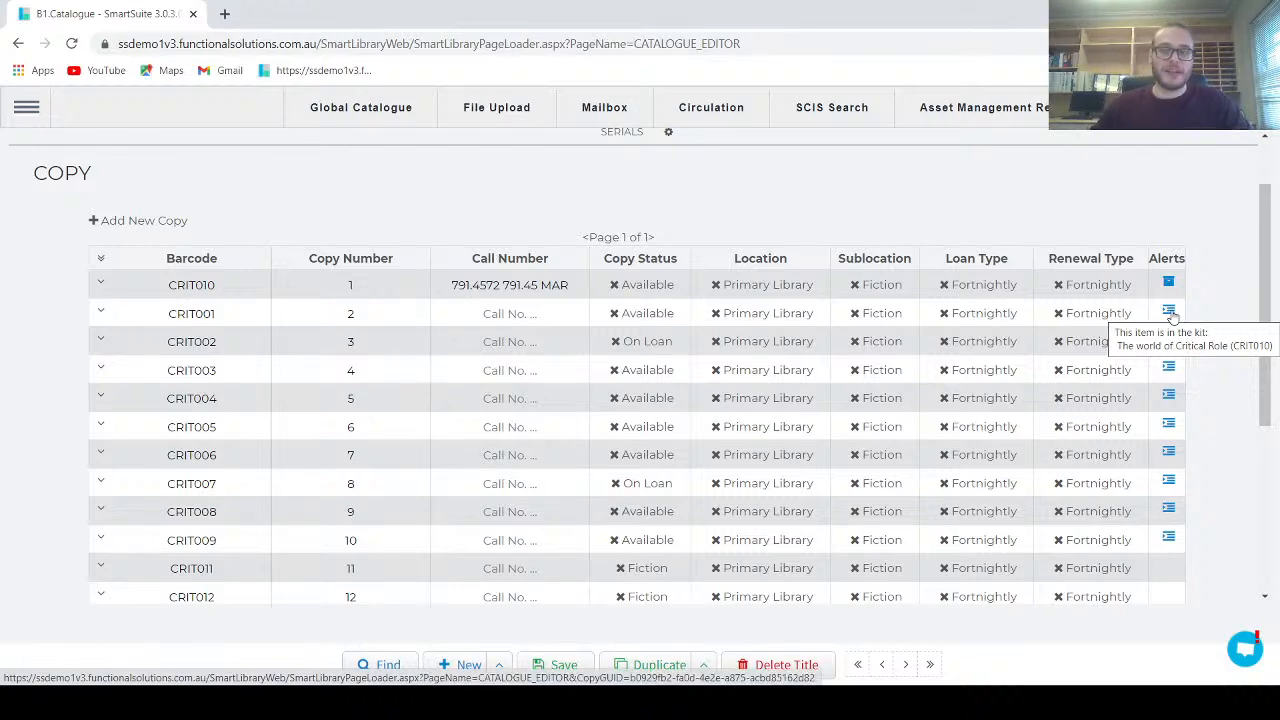
- Open the kit manager for copy CRIT010 and remove copy CRIT006 from the kit's contents
click(101, 283)
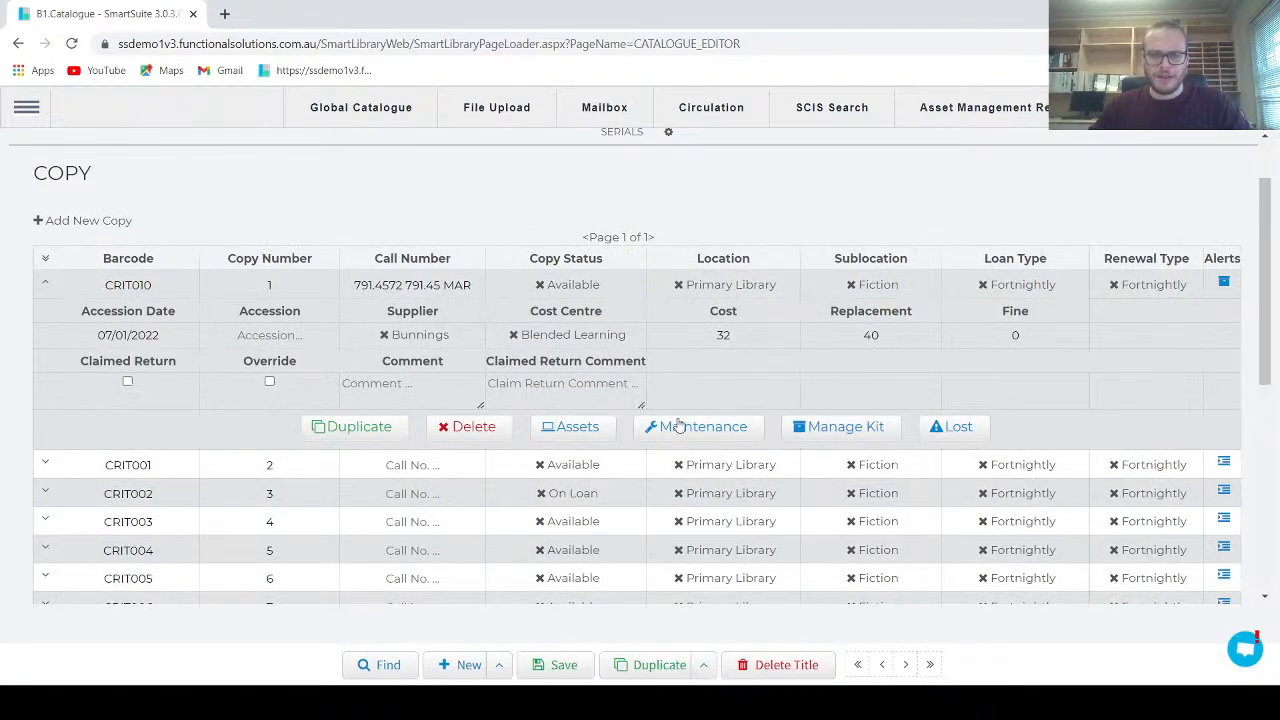
click(817, 432)
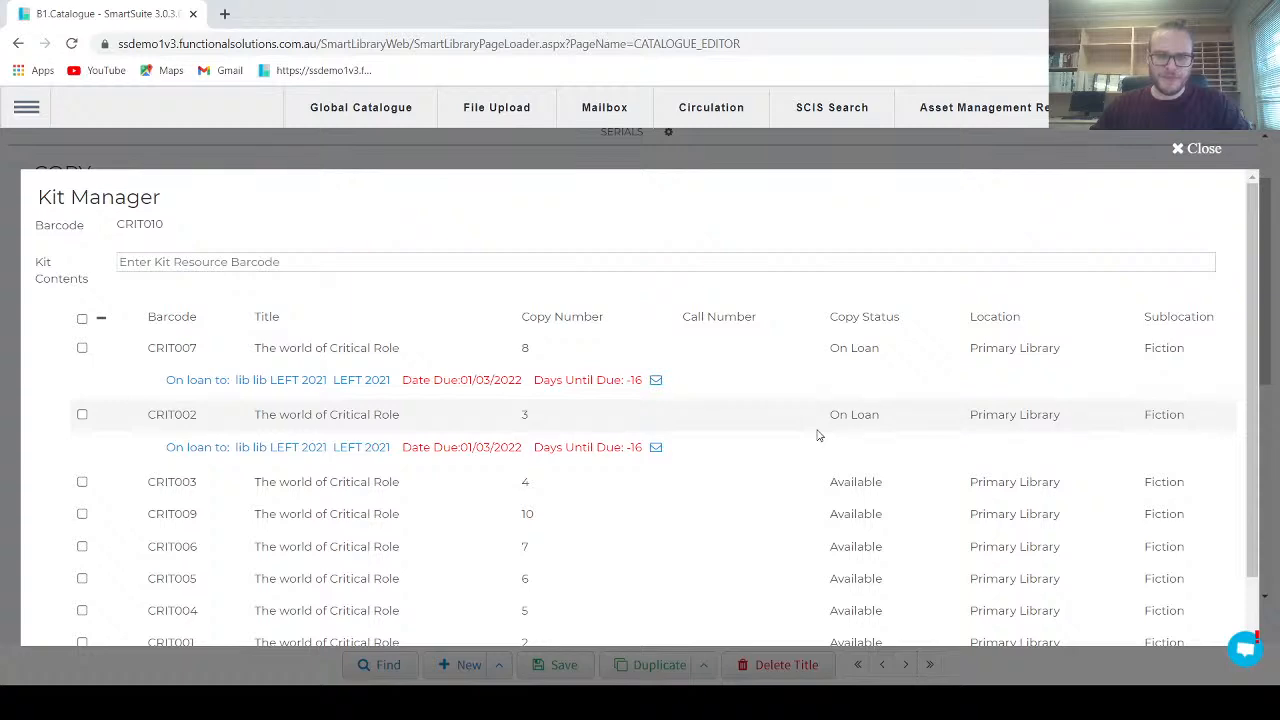
scroll(600, 249, down, 1)
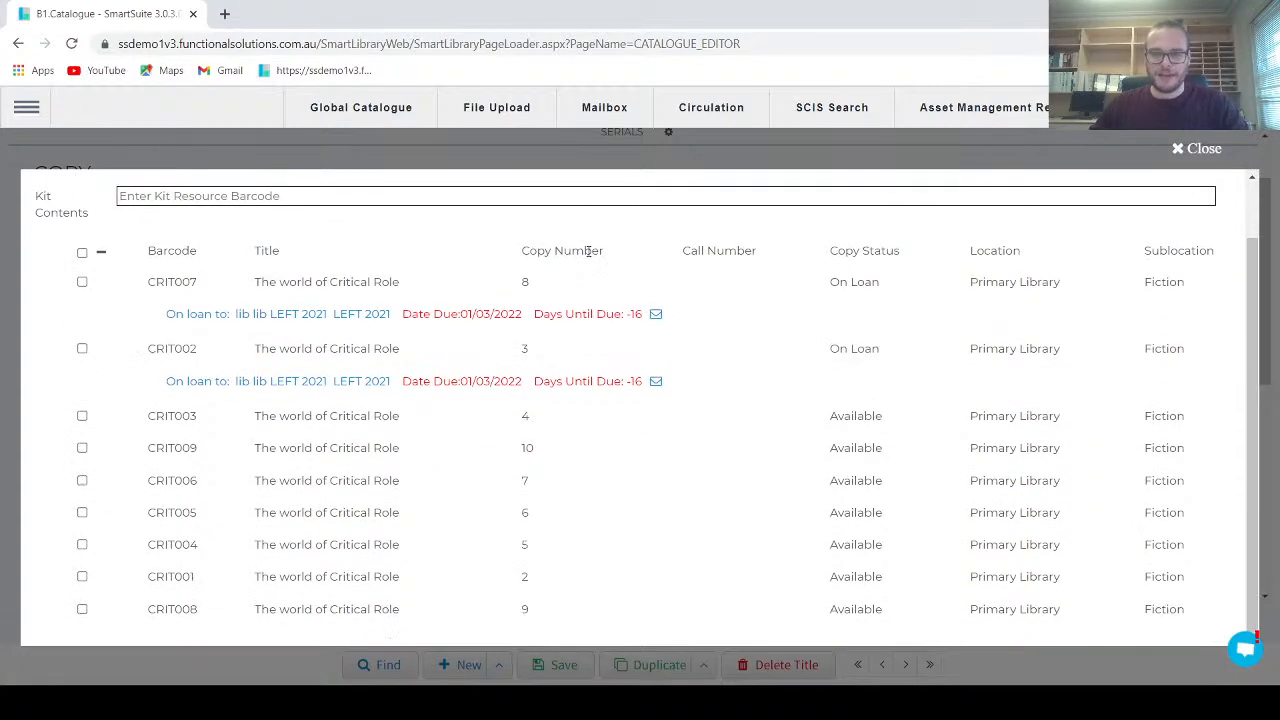
scroll(585, 336, up, 1)
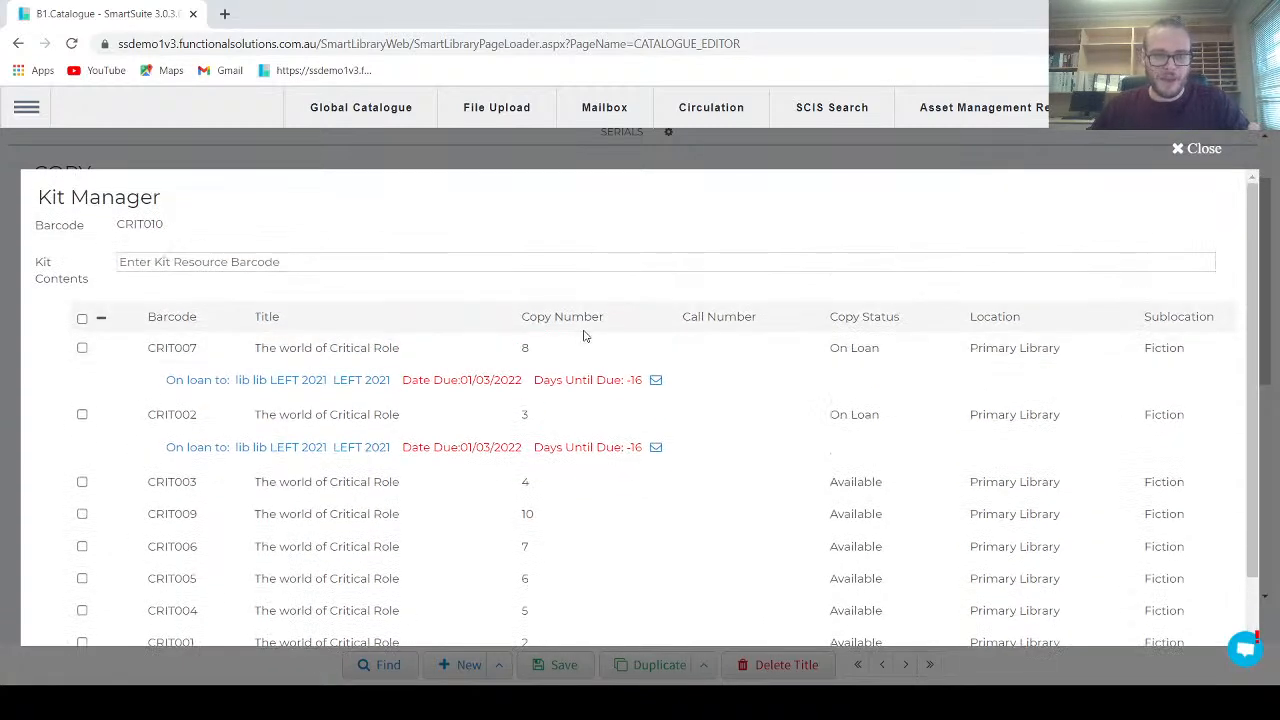
scroll(585, 336, down, 1)
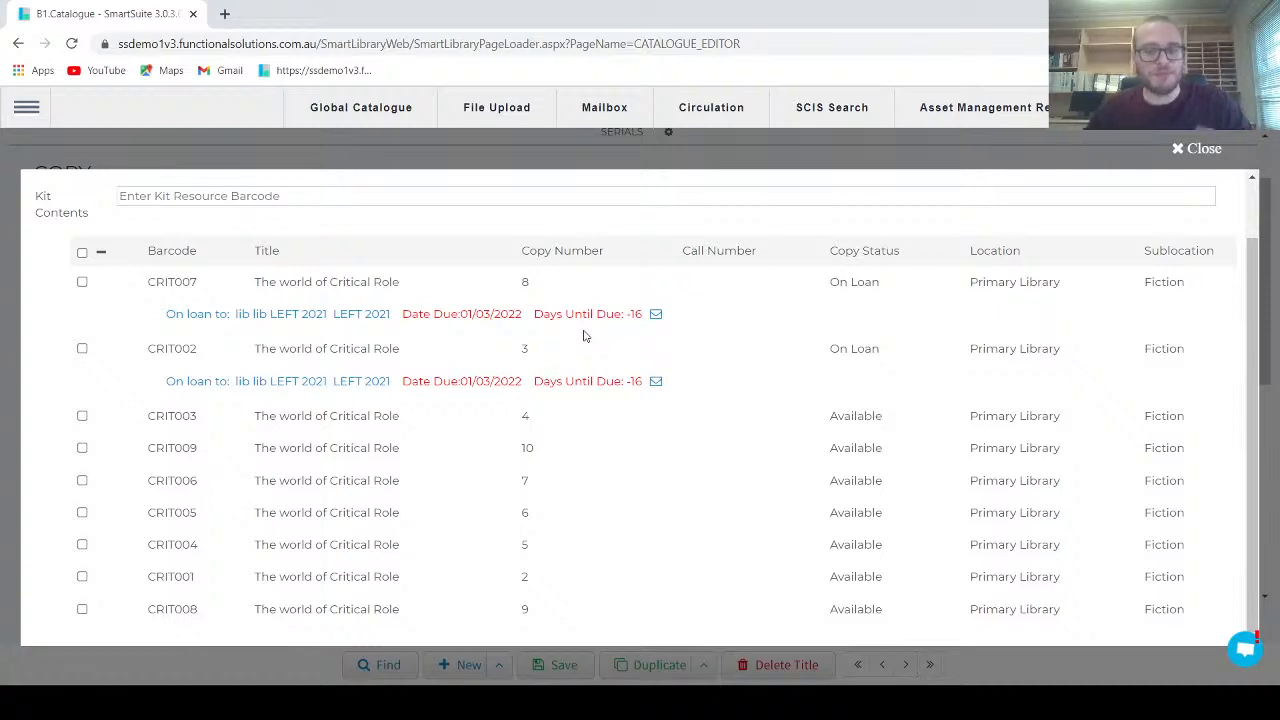
click(82, 481)
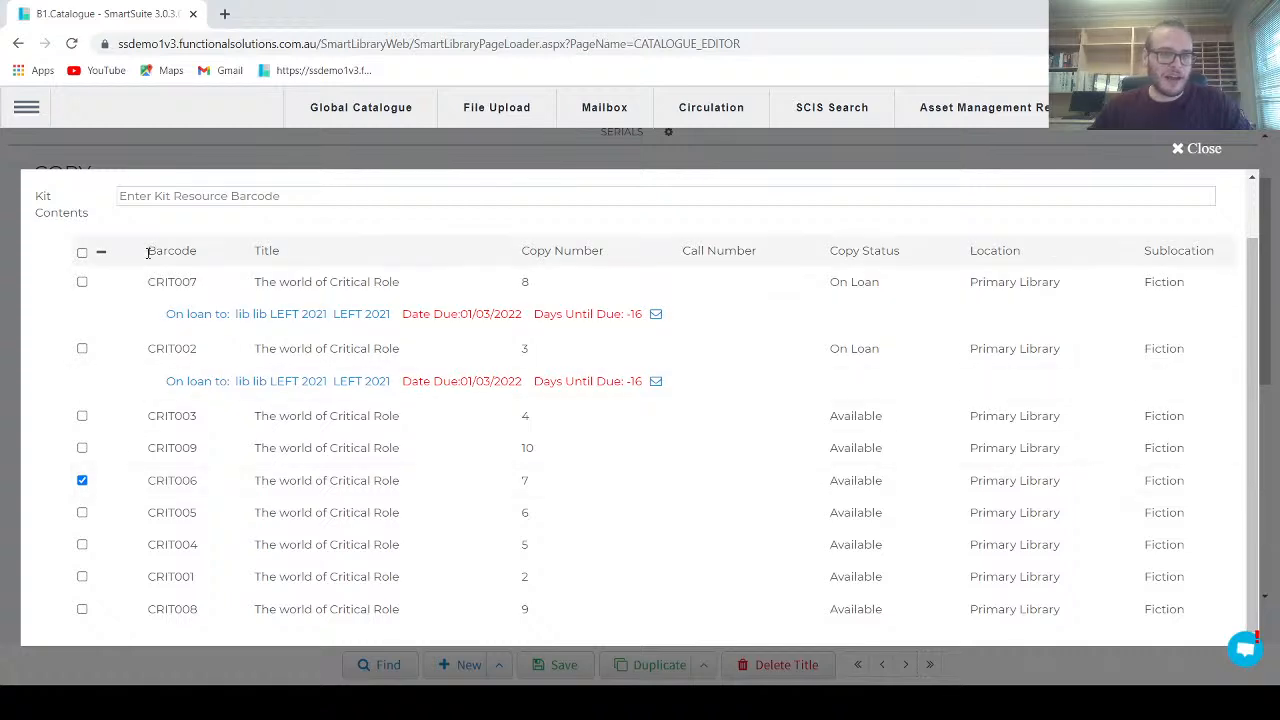
click(102, 255)
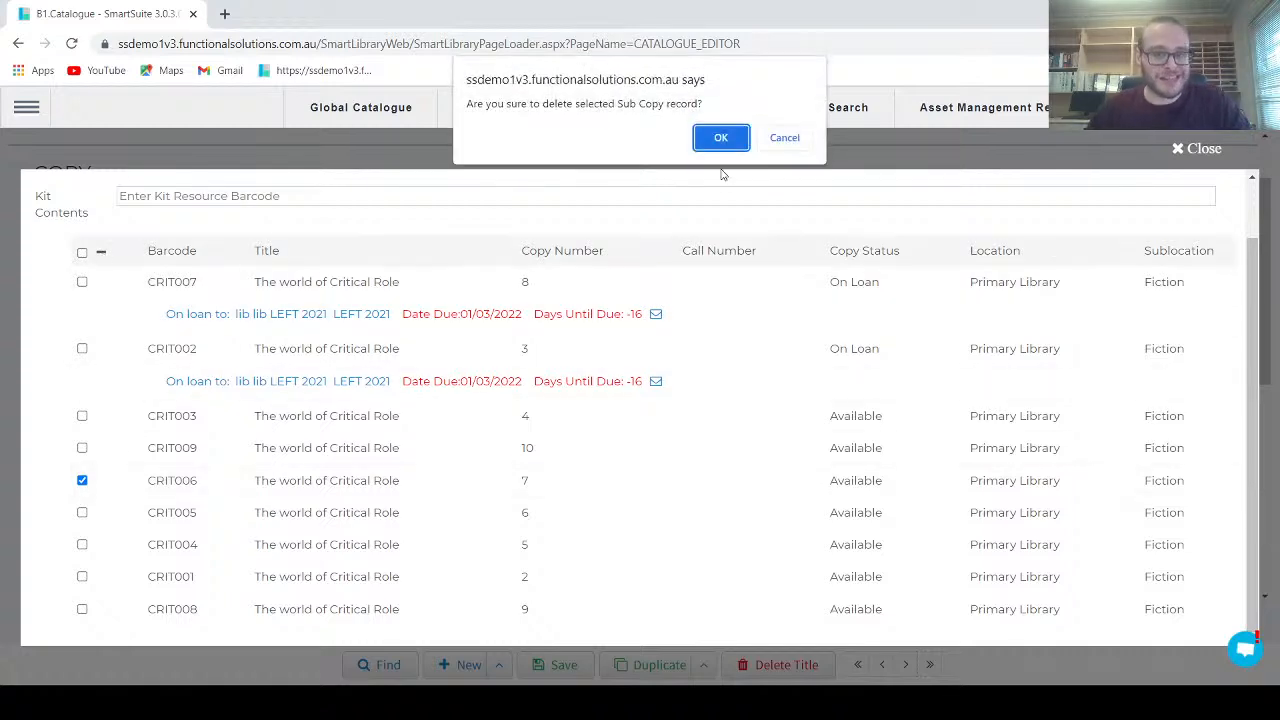
click(720, 138)
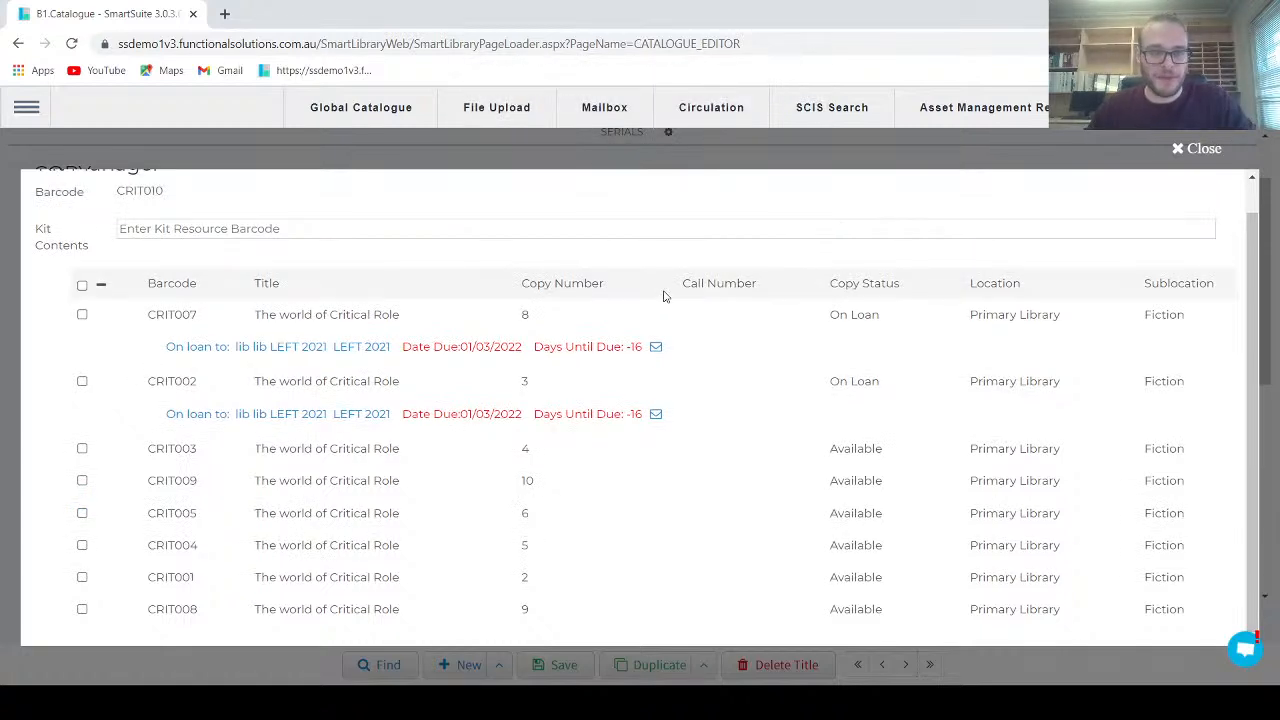
- Add copy CRIT013 to the contents of the CRIT010 kit and close the kit manager
click(214, 228)
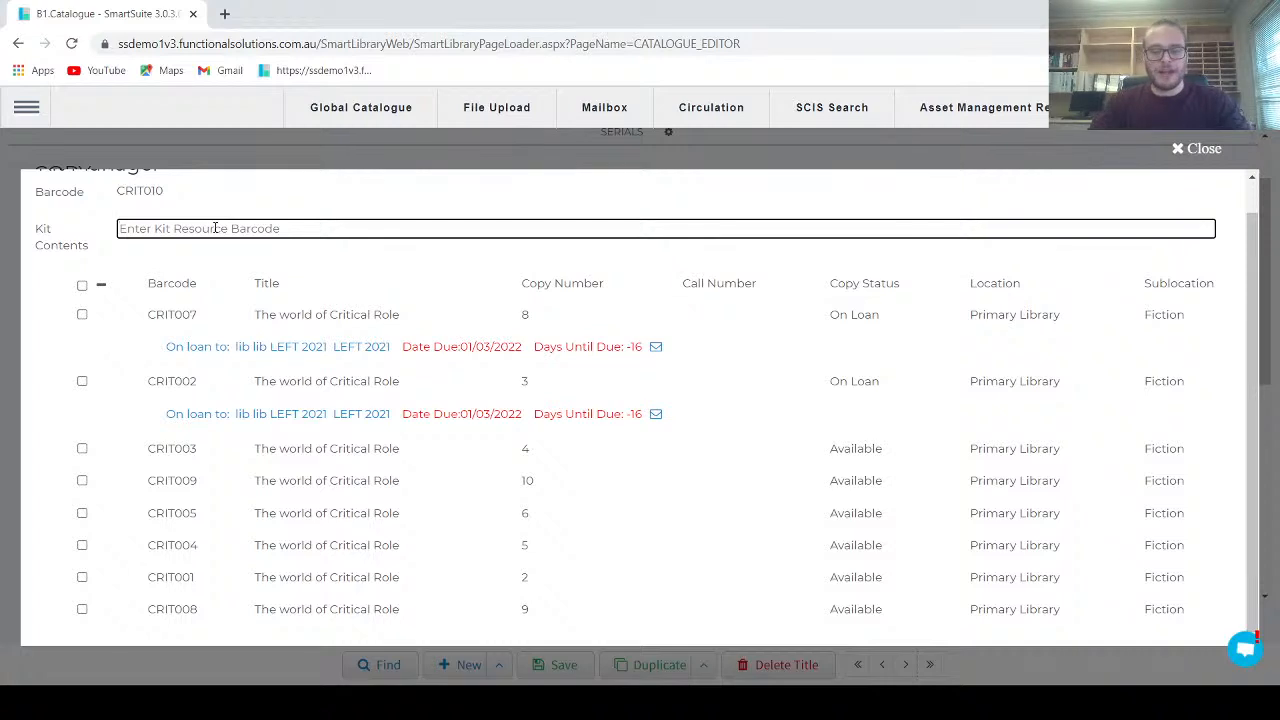
text(CRIT0)
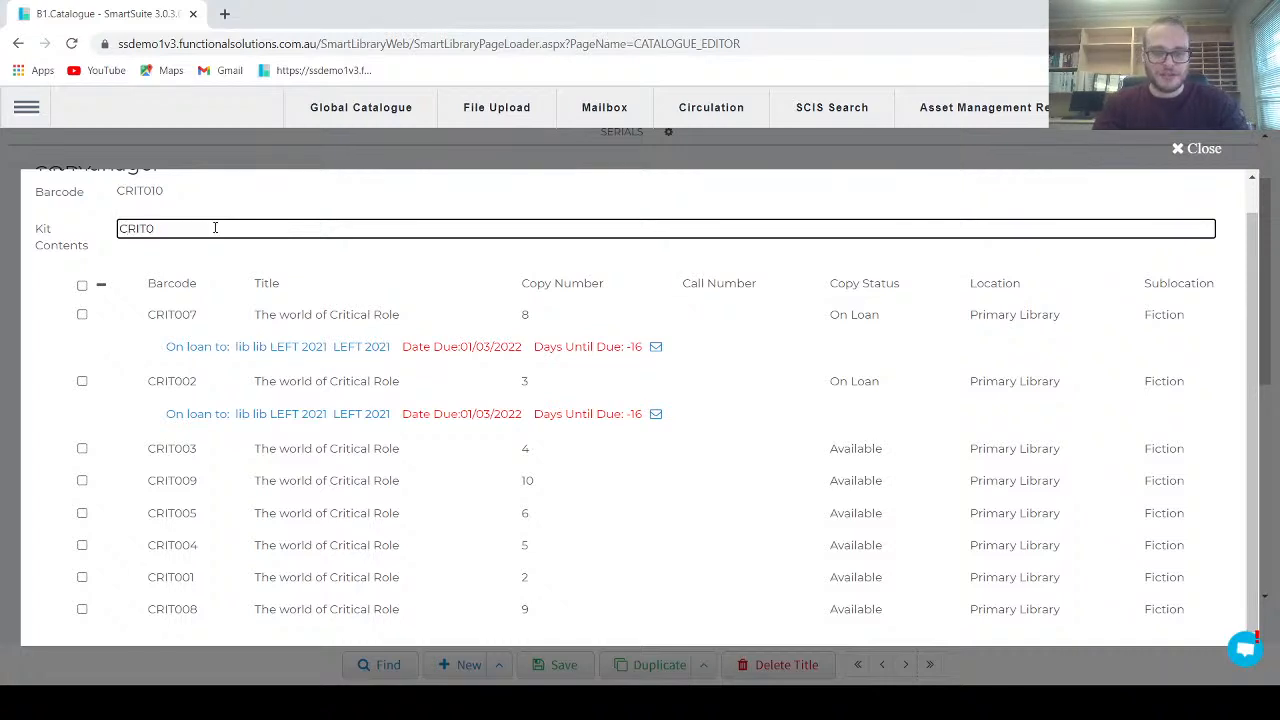
text(27)
key(Return)
key(Return)
key(BackSpace)
key(BackSpace)
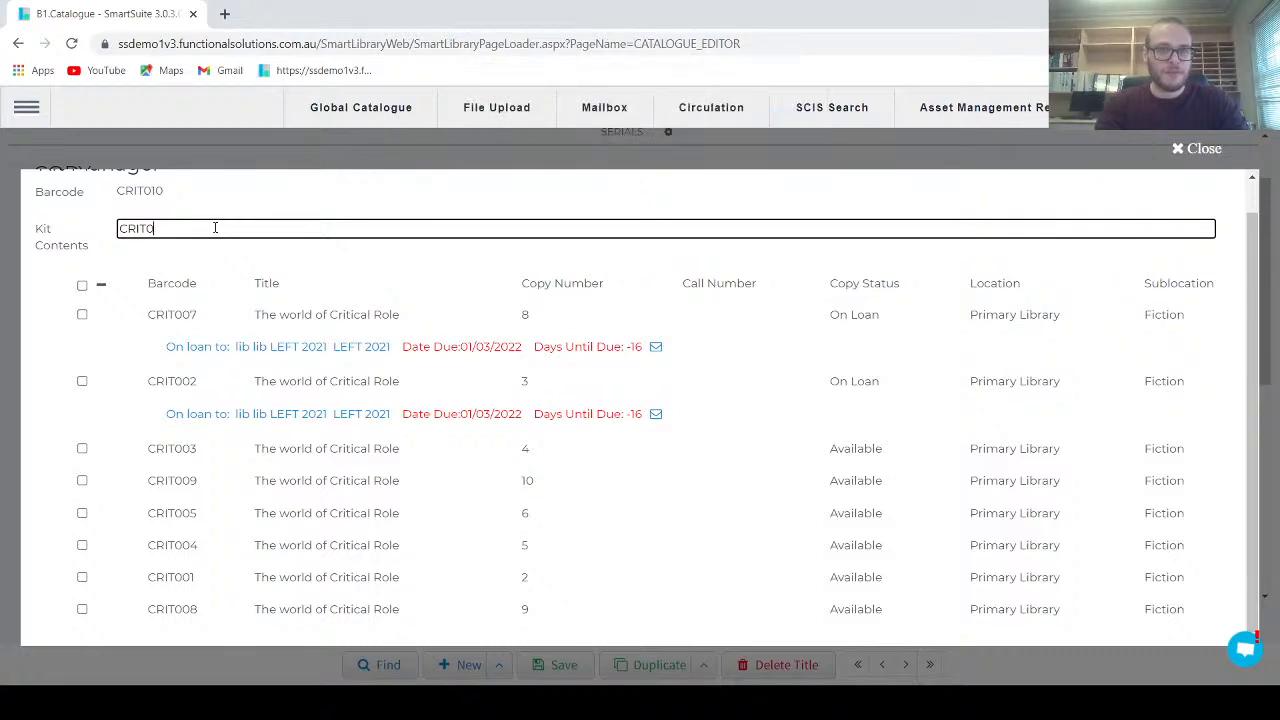
key(Return)
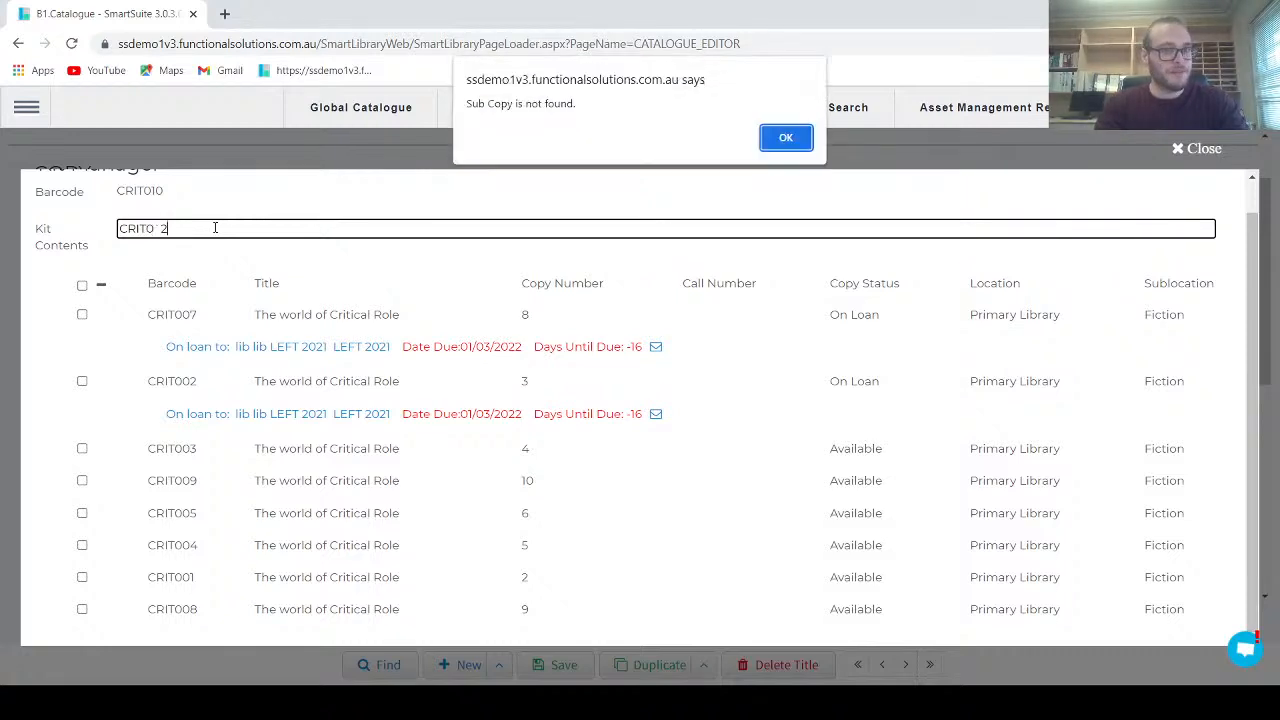
key(Return)
key(BackSpace)
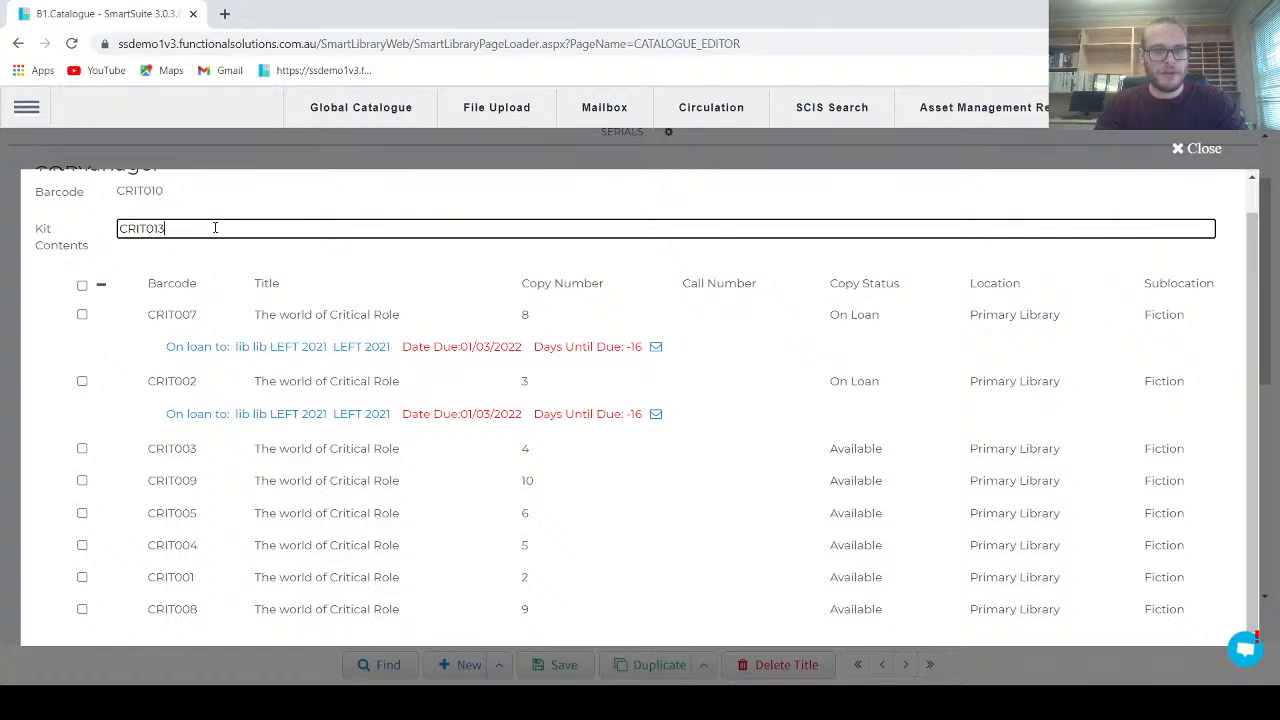
text(13)
key(Return)
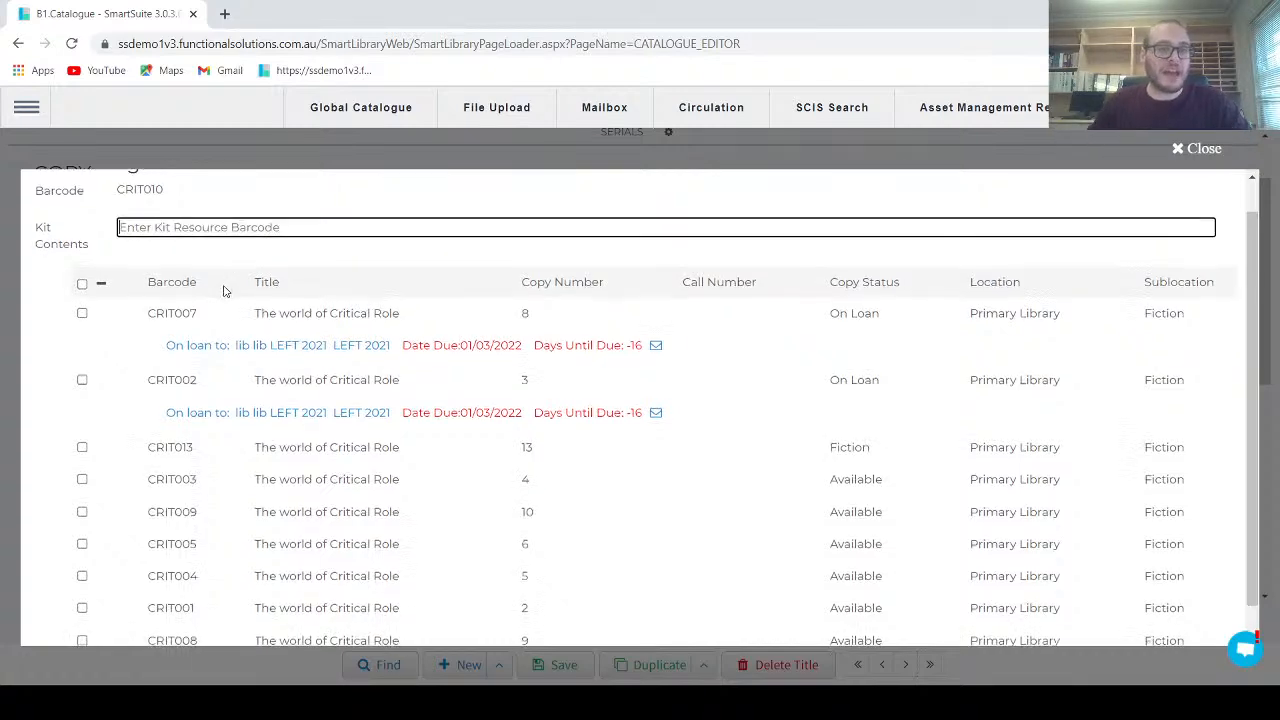
scroll(220, 260, down, 1)
click(1190, 148)
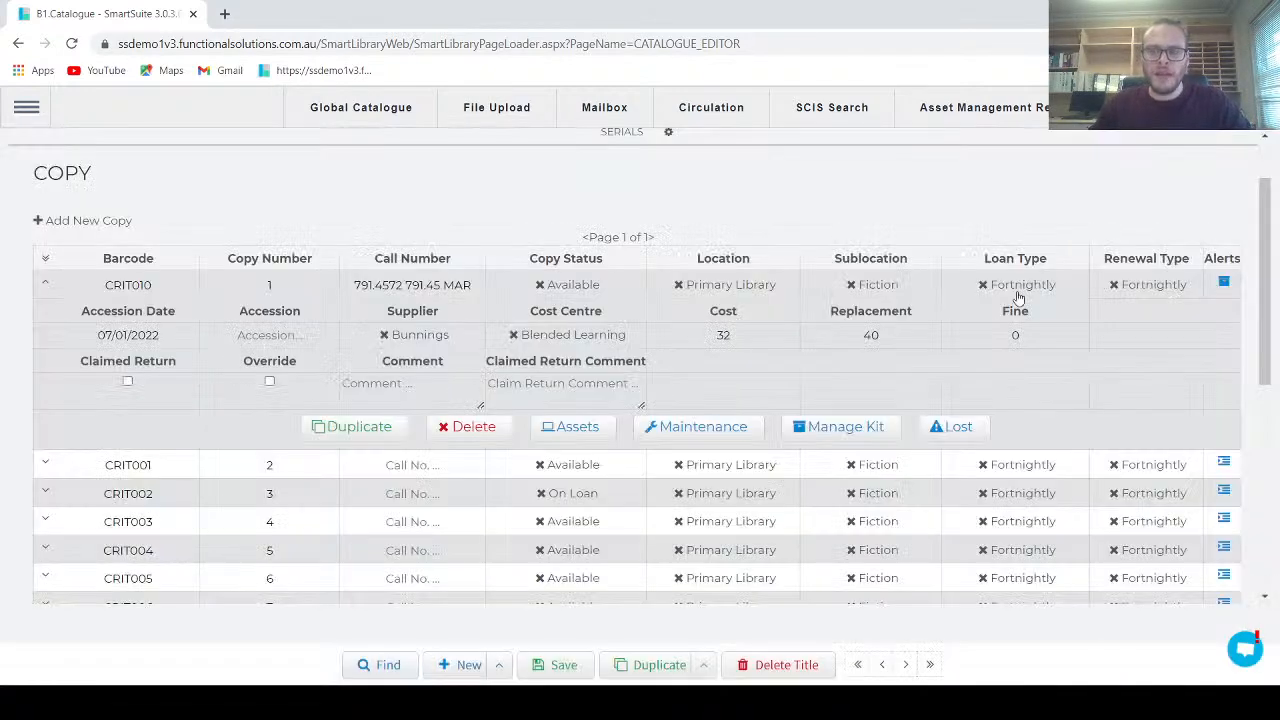
- Expand copy CRIT001, collapse CRIT010, and check the kit contents managed under CRIT001
click(45, 464)
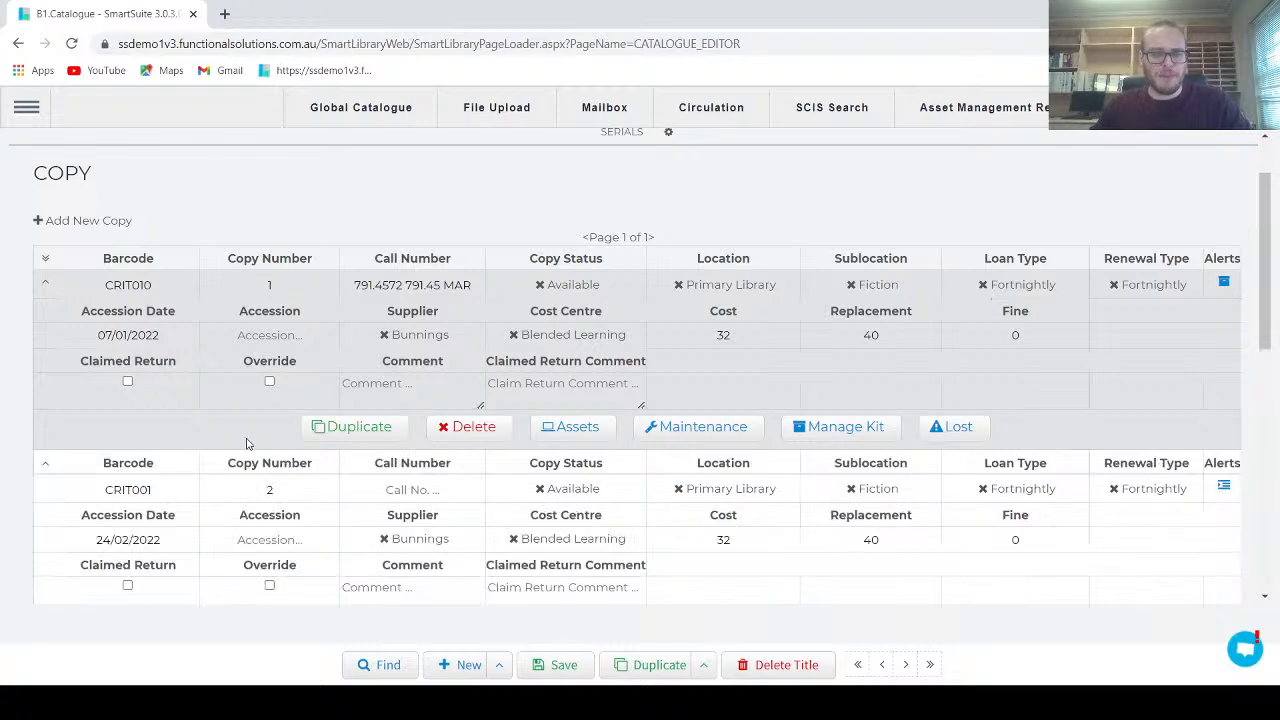
click(45, 285)
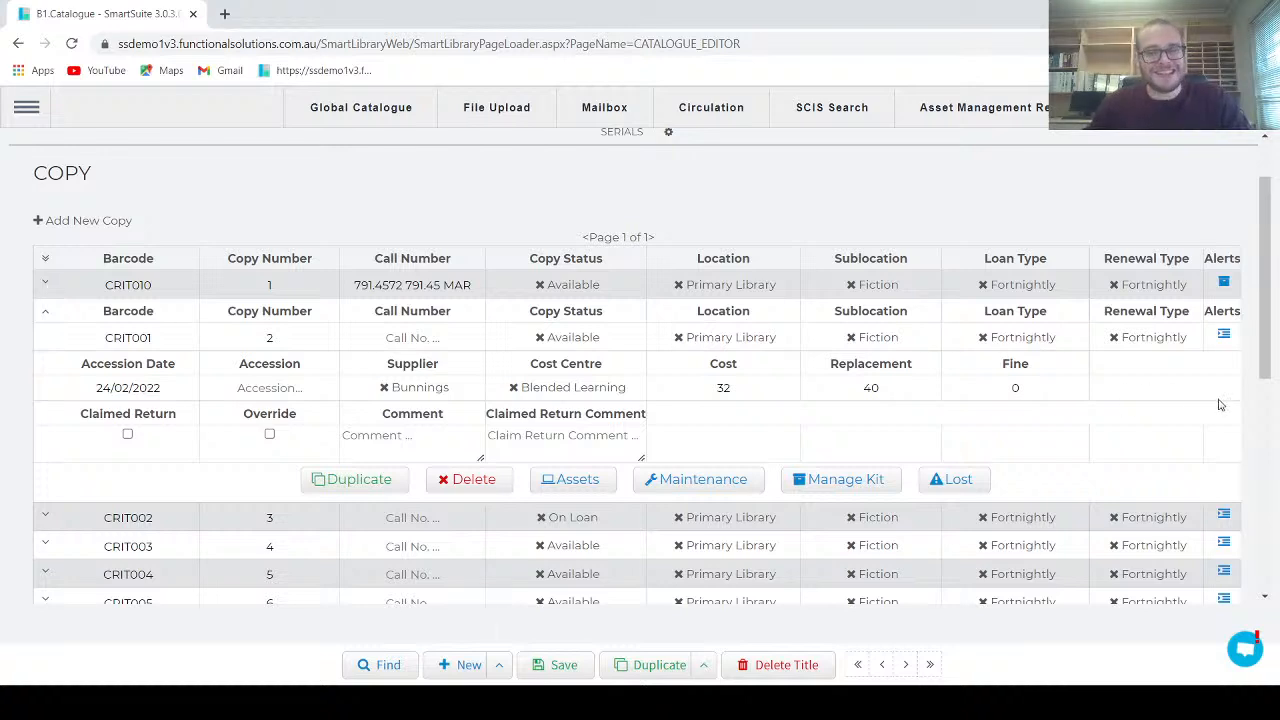
click(873, 487)
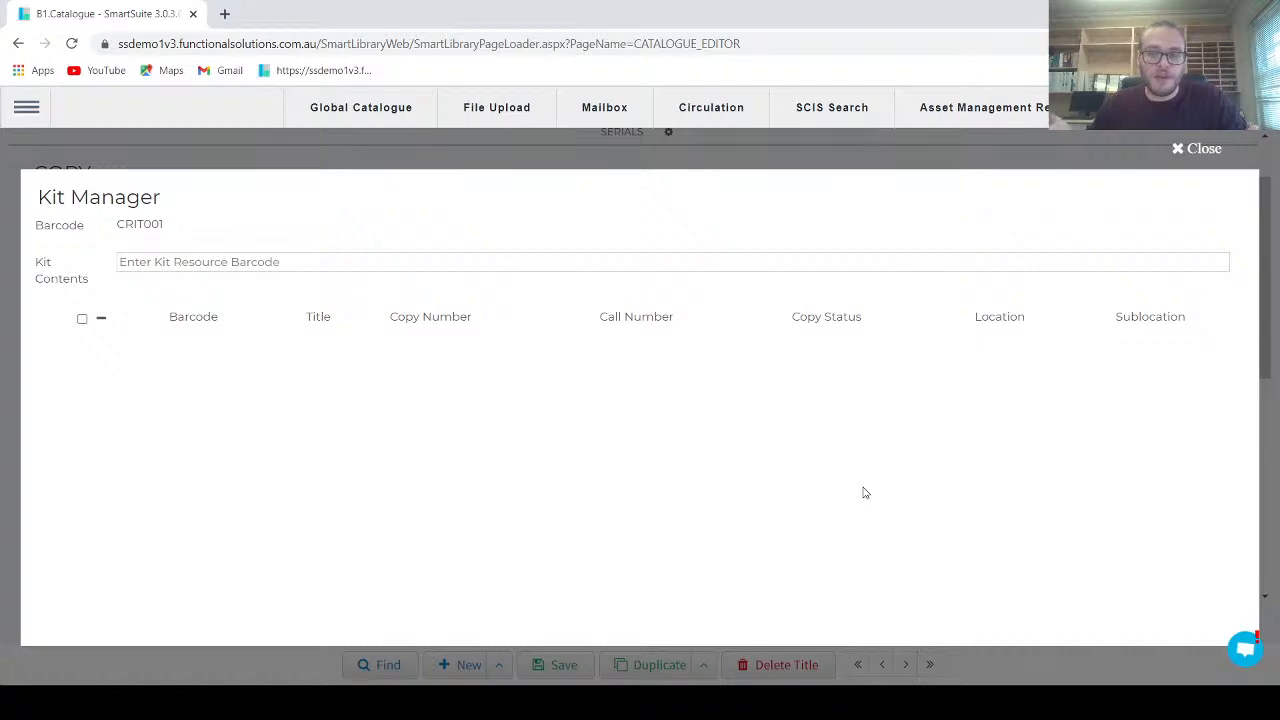
click(1176, 150)
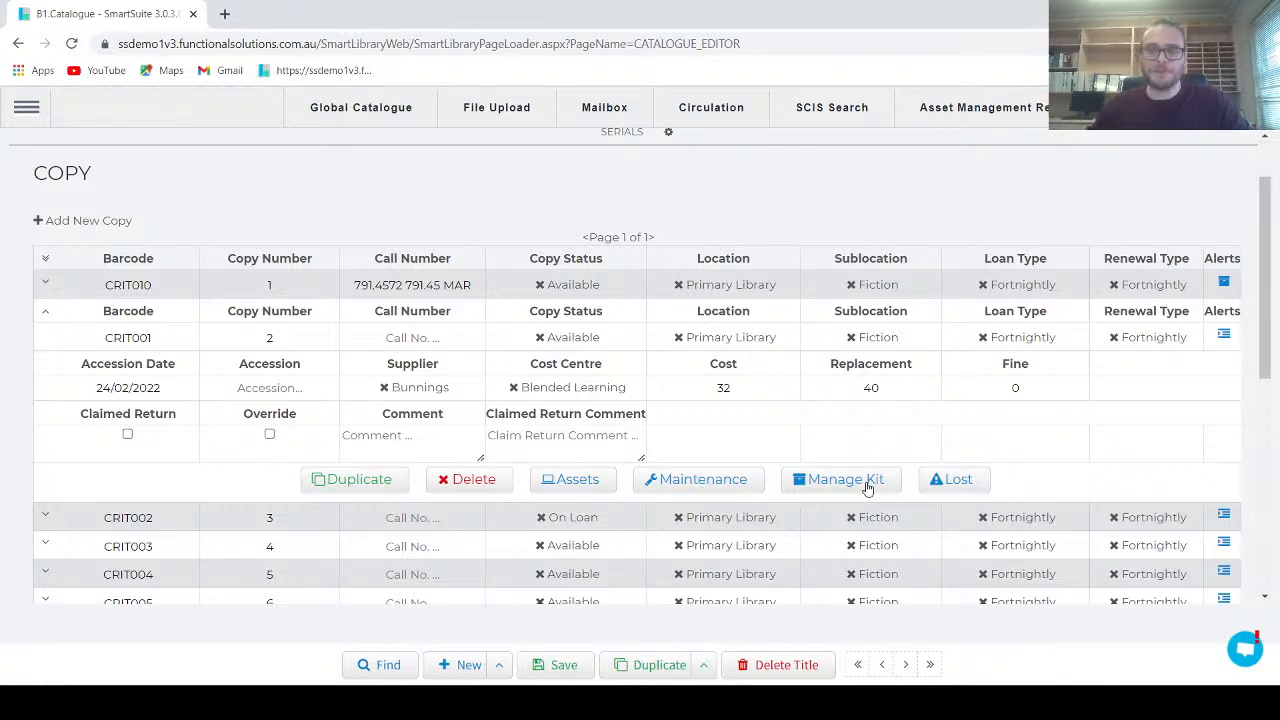
- Start a new catalogue record and enter the title "Everything's Cat BOX SET"
scroll(674, 194, up, 2)
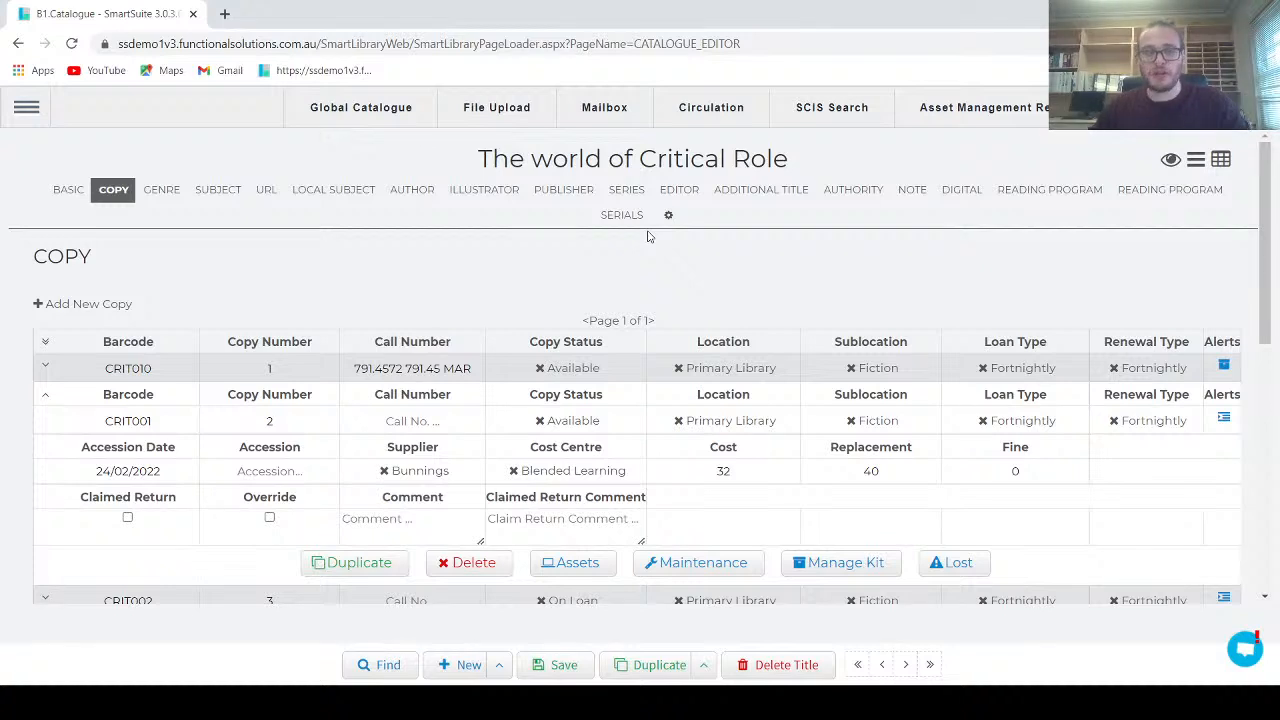
click(466, 672)
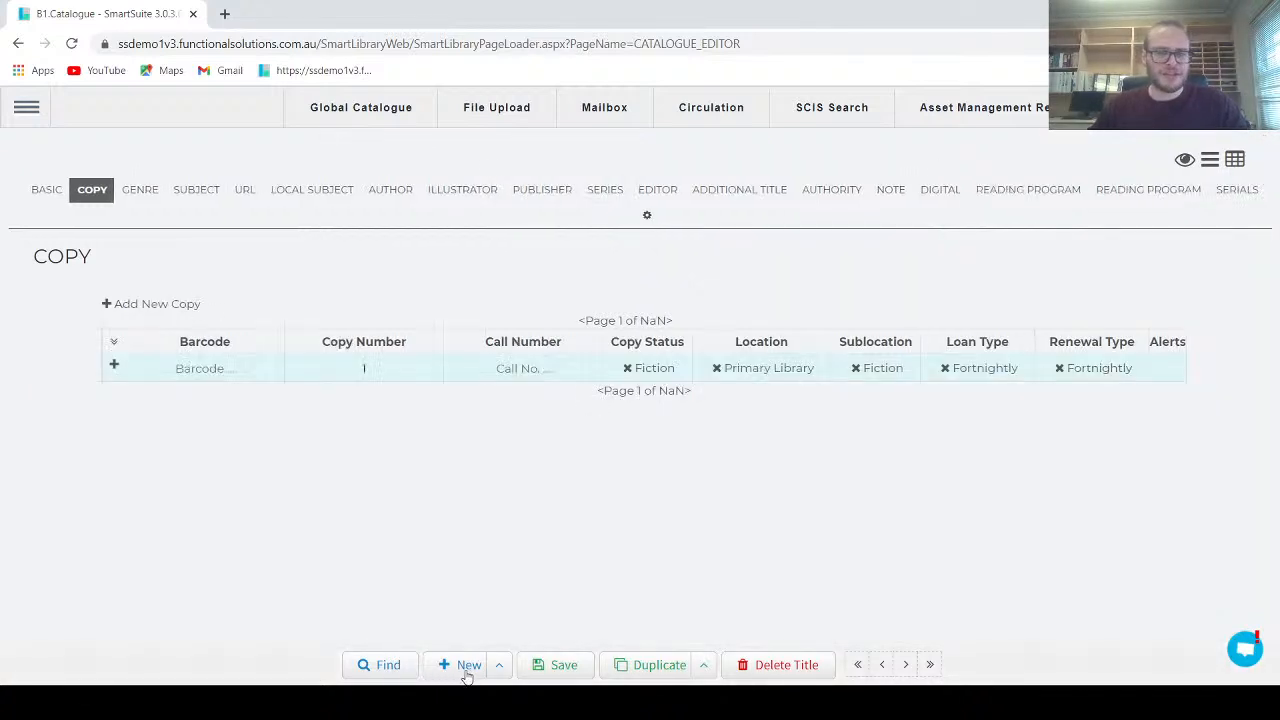
click(52, 191)
click(250, 287)
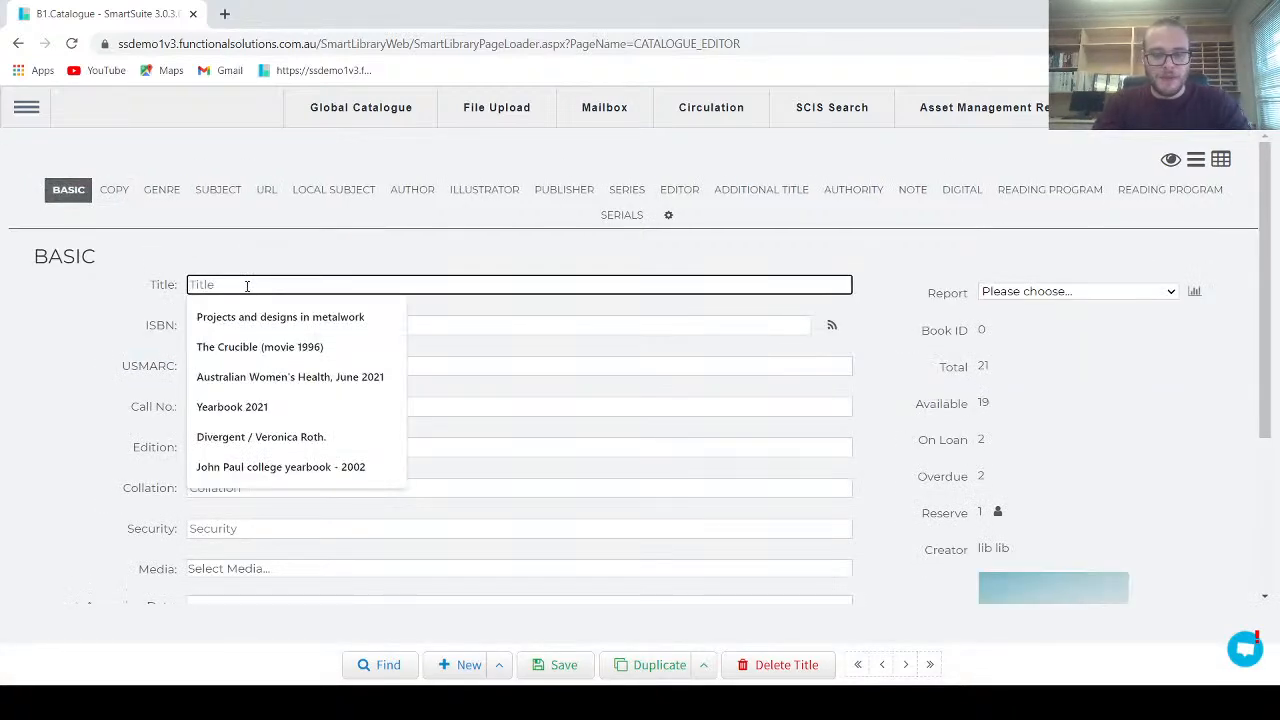
text(Everything)
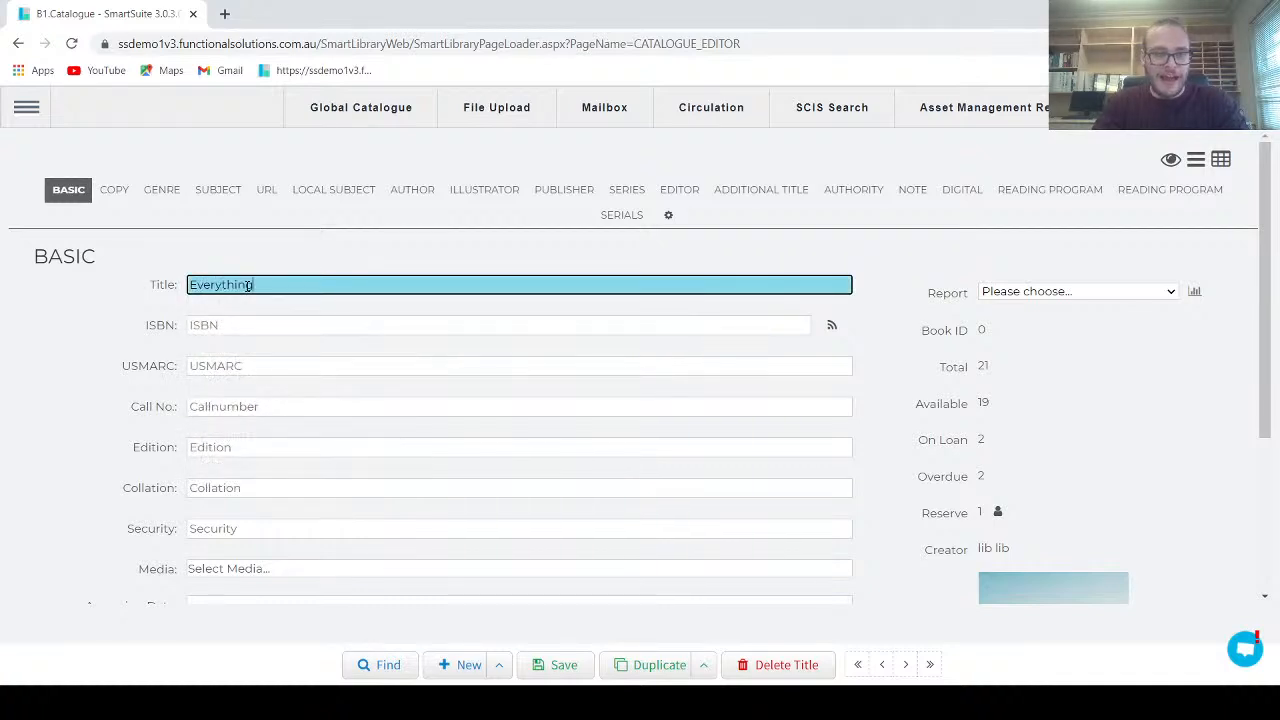
text(s Cat BOX SET)
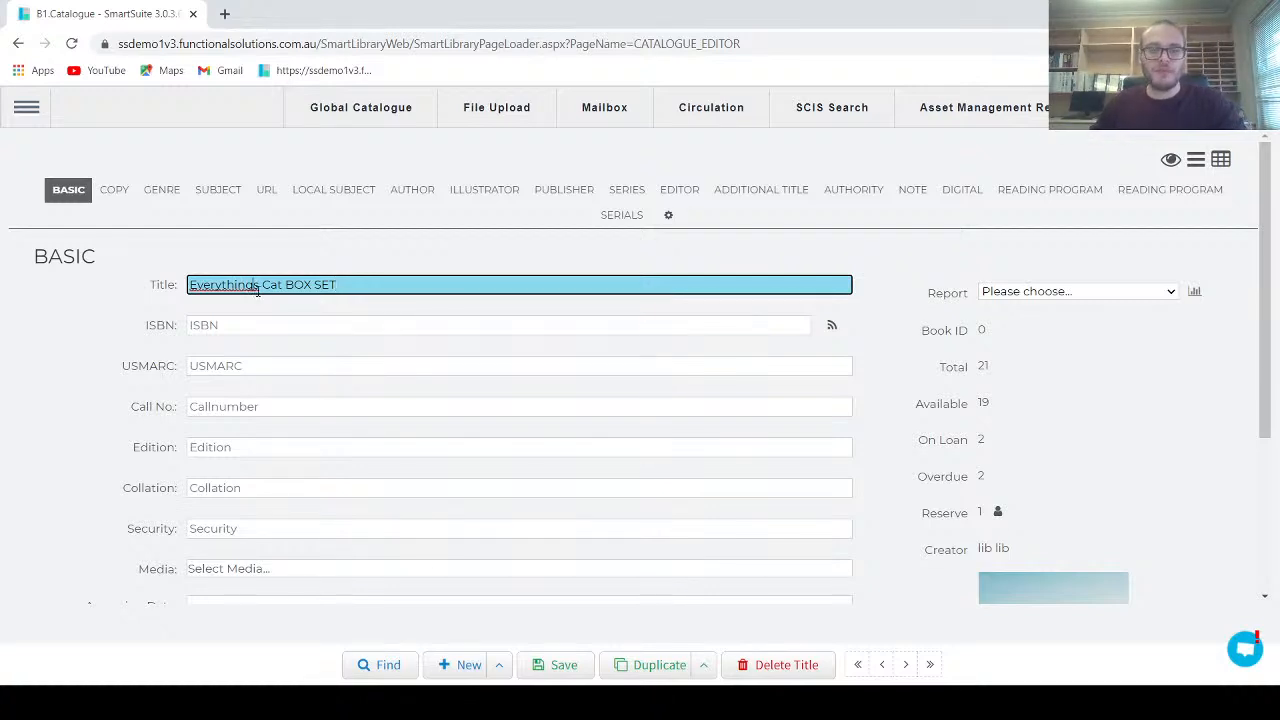
click(256, 285)
text(')
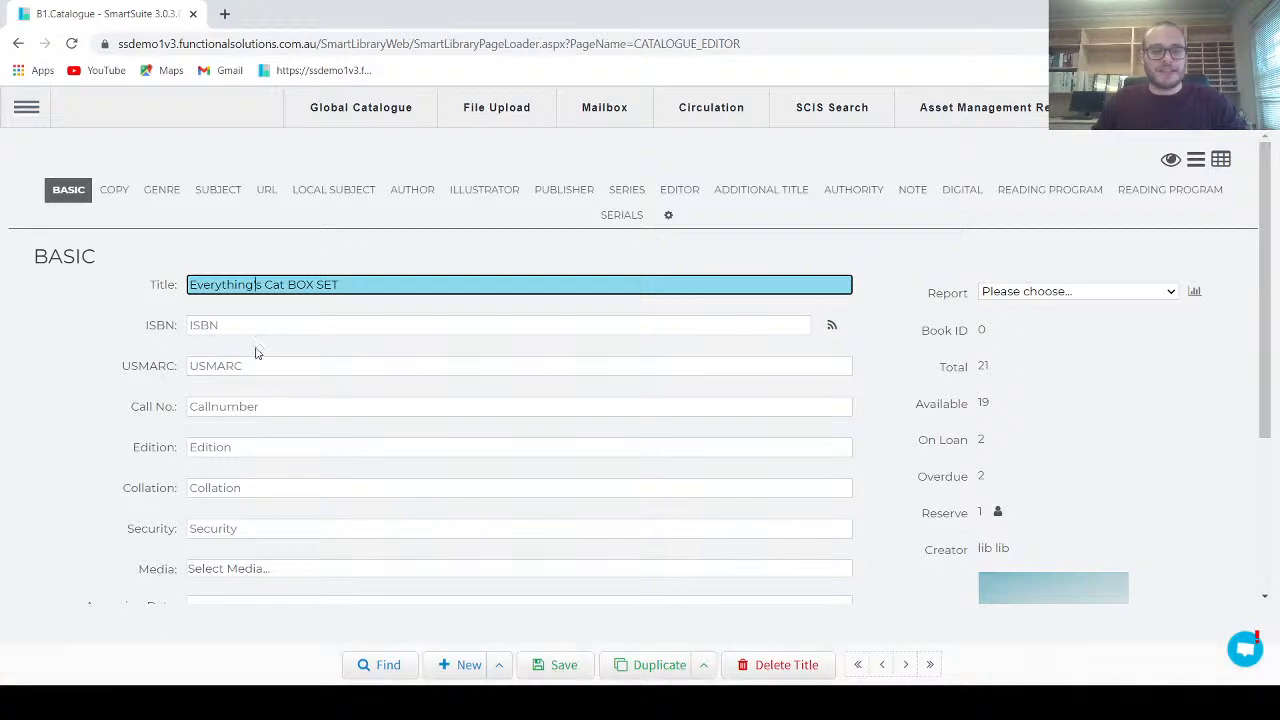
- Set the new record's media to "[diorama] :" and save the record
scroll(250, 562, down, 2)
click(223, 403)
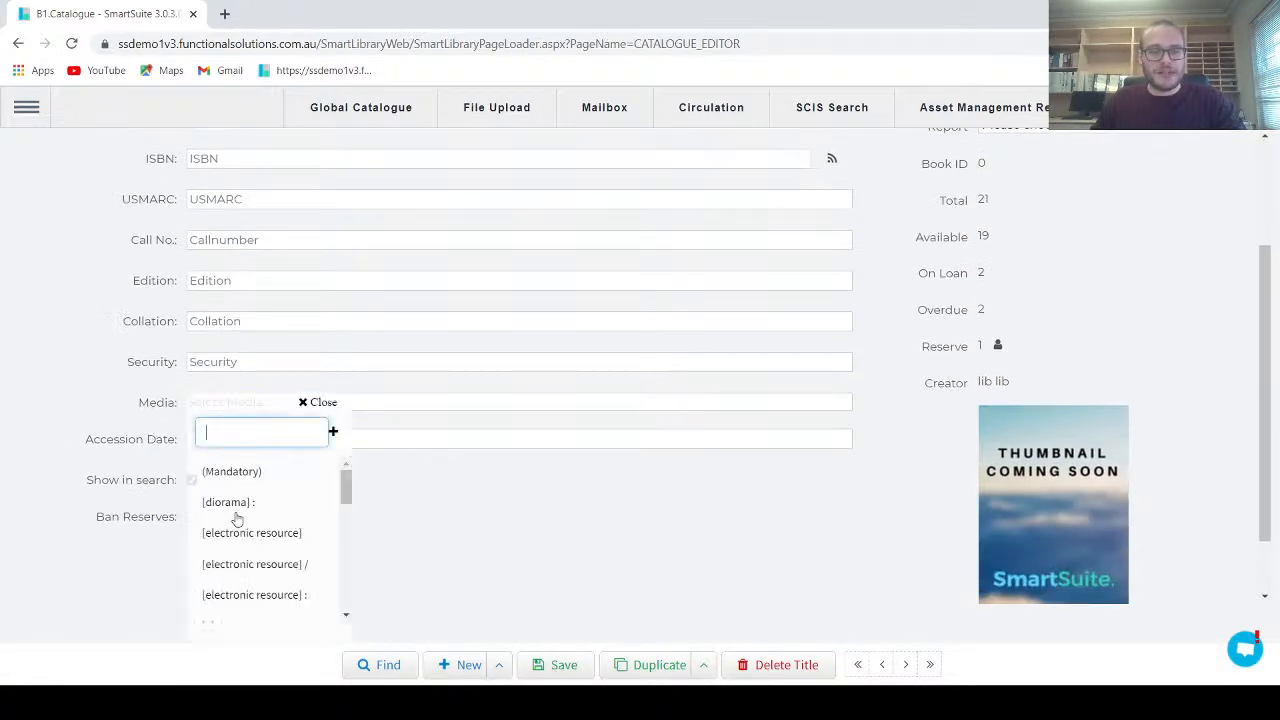
click(300, 500)
scroll(545, 565, up, 2)
click(551, 664)
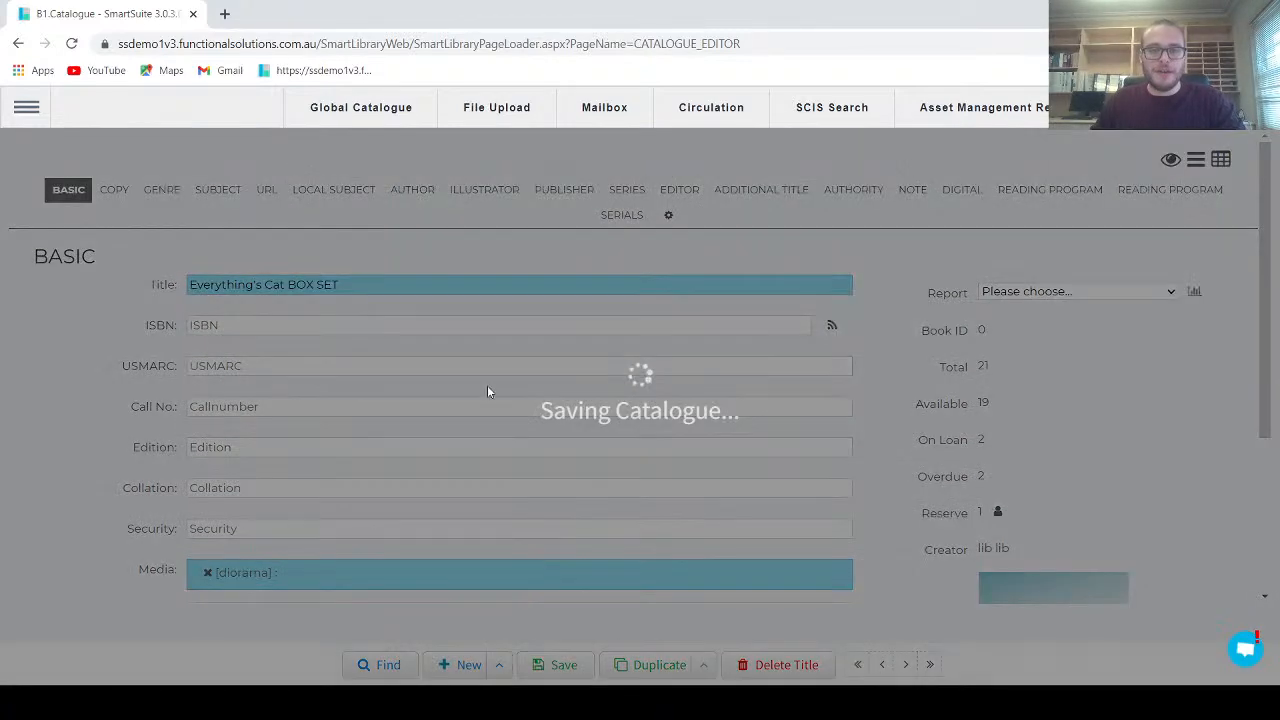
- Fill in the record's first copy with barcode BOX001, call number d and copy status Available
click(114, 192)
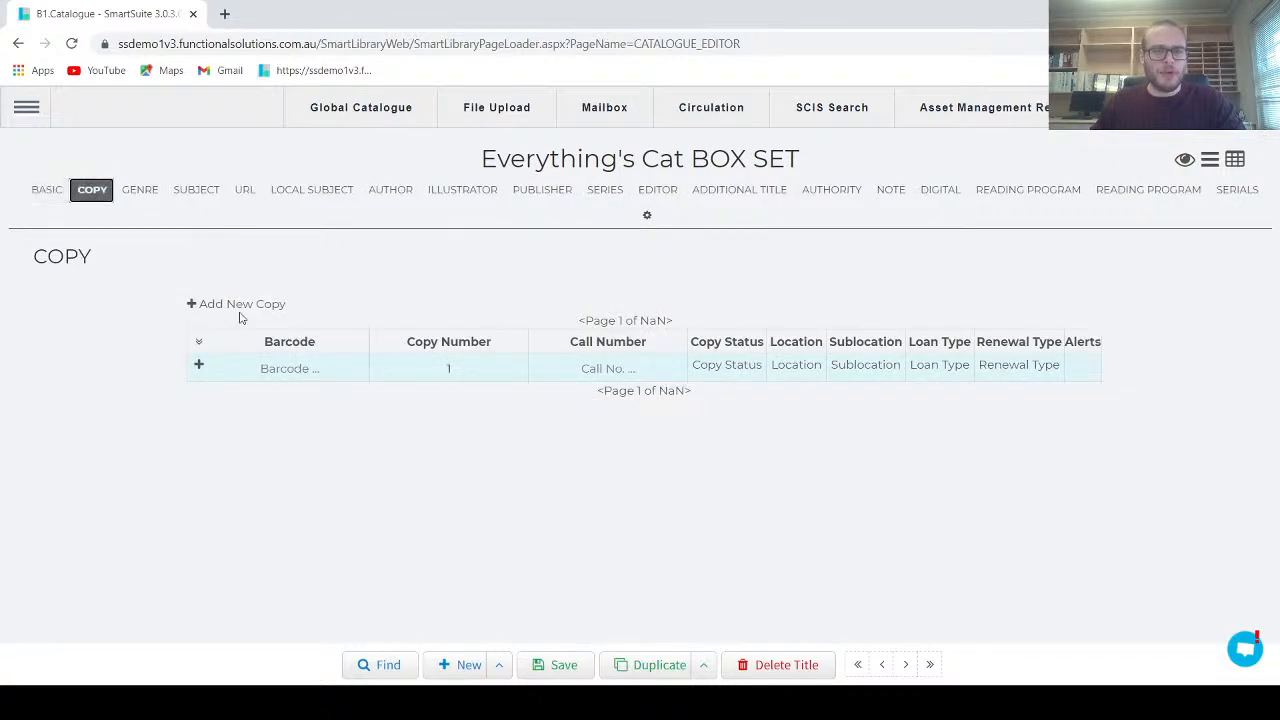
click(295, 368)
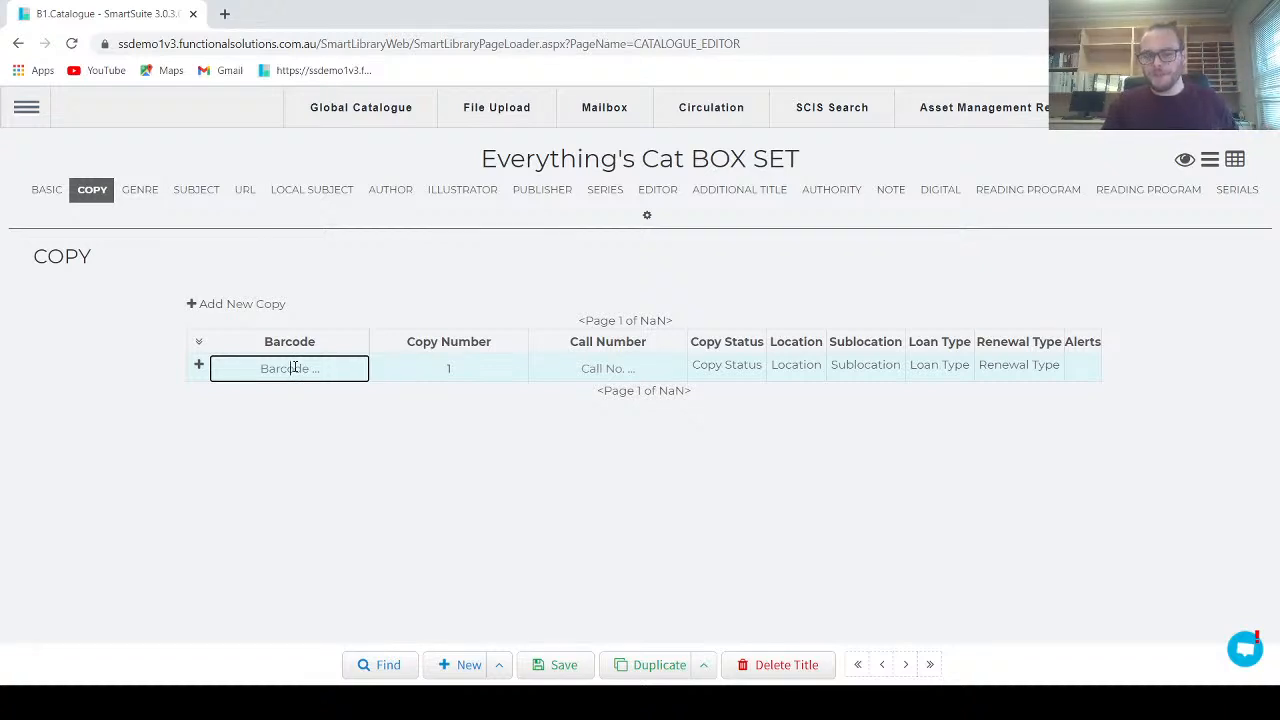
text(BOX001)
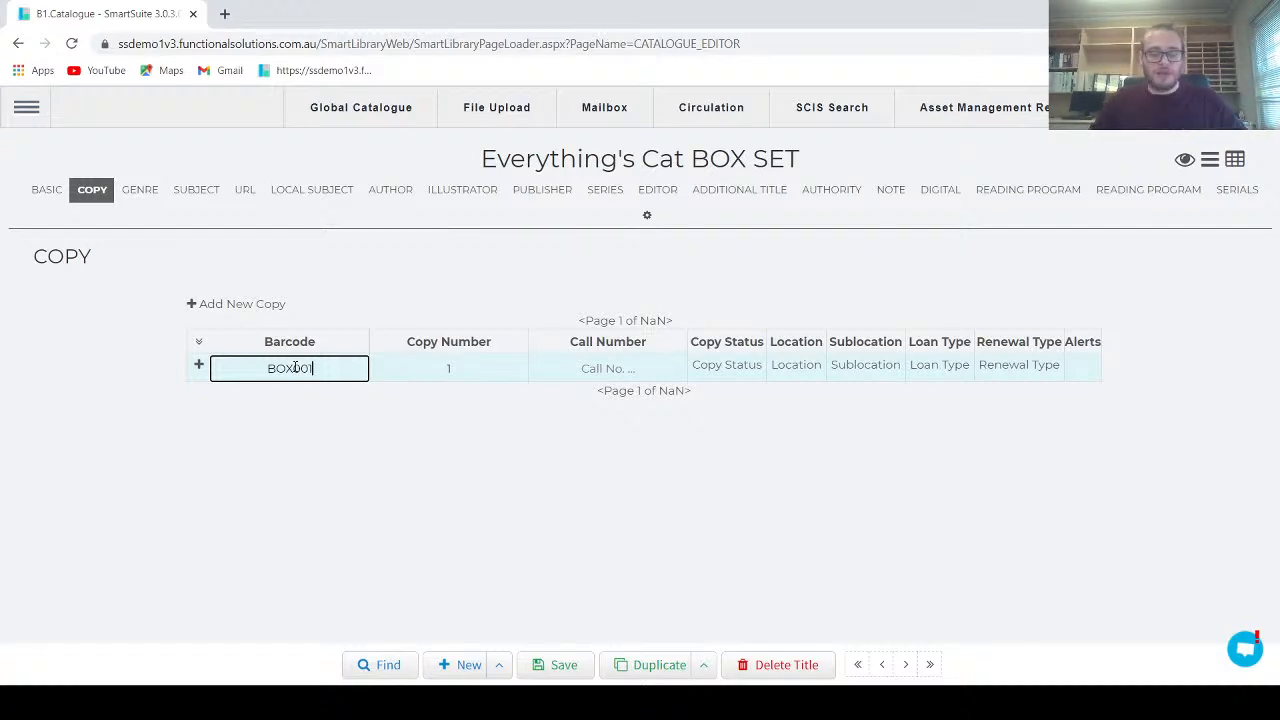
click(606, 368)
text(d)
click(757, 378)
click(757, 445)
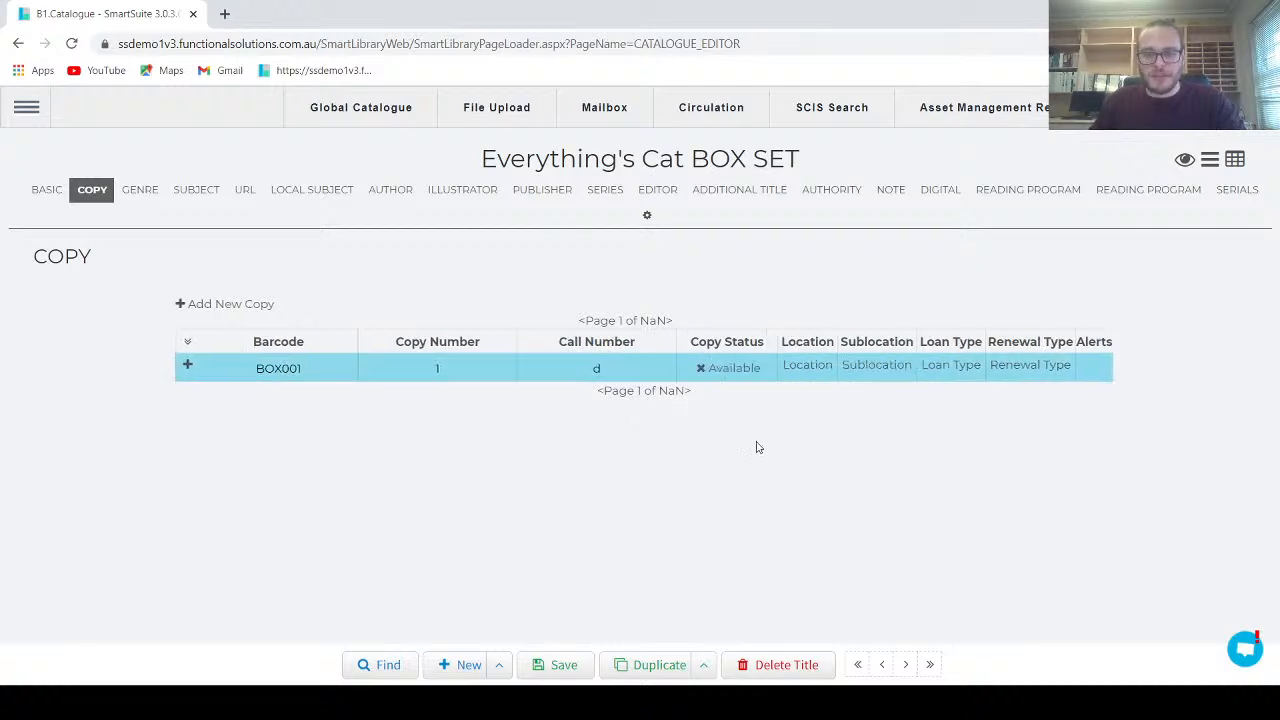
- Set copy BOX001's location to Admin Building, sublocation Applied Design, loan type day1 and renewal type four weeks, and save it
click(801, 366)
click(819, 464)
click(917, 366)
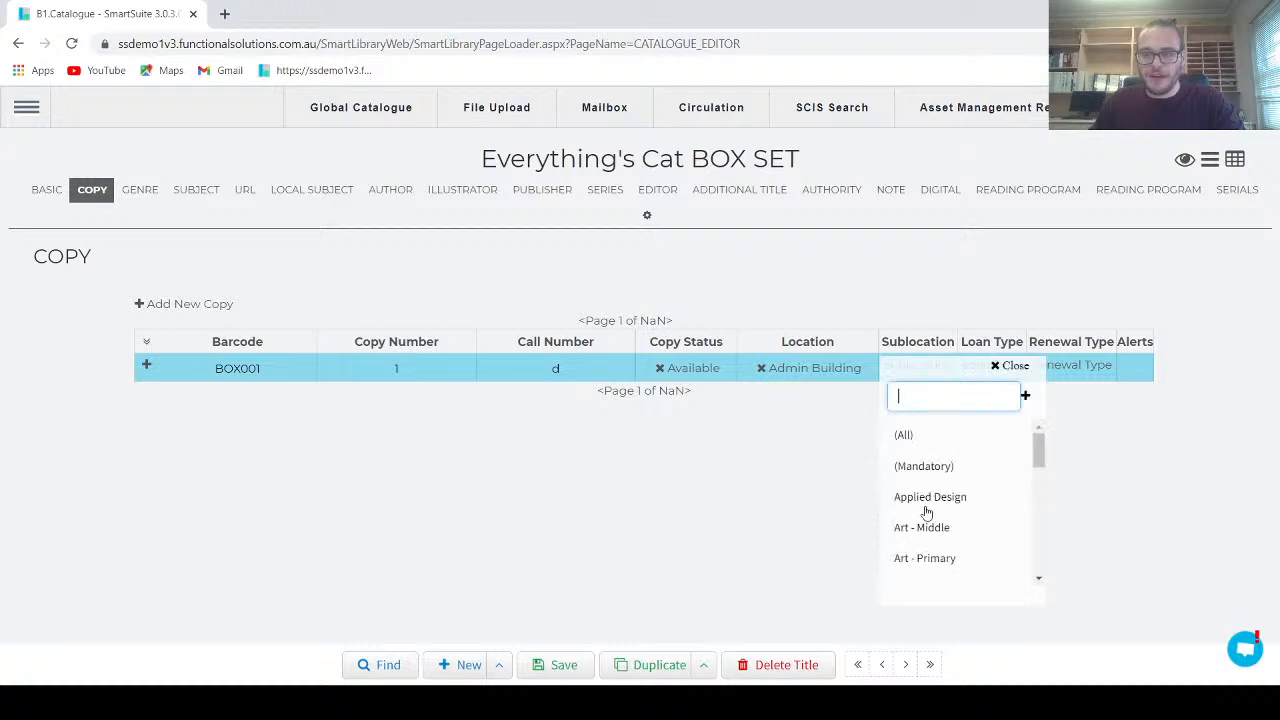
click(922, 506)
click(1017, 369)
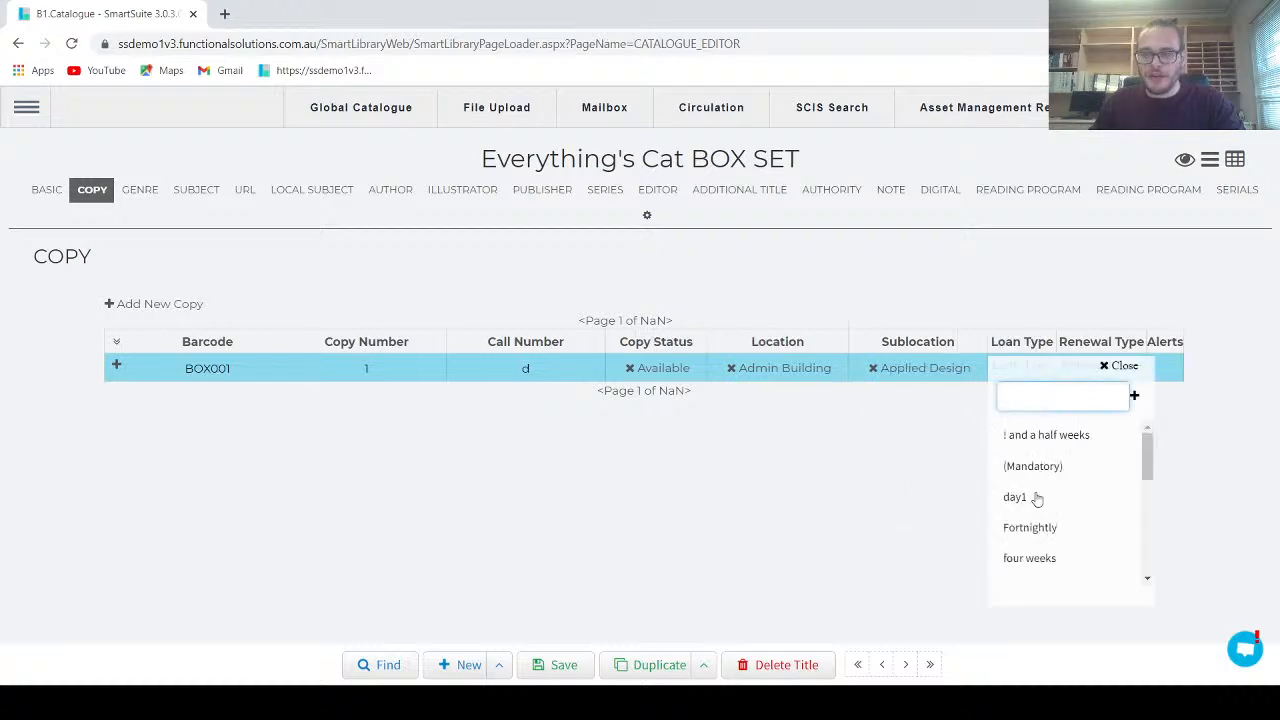
click(1034, 497)
click(1096, 371)
click(1098, 508)
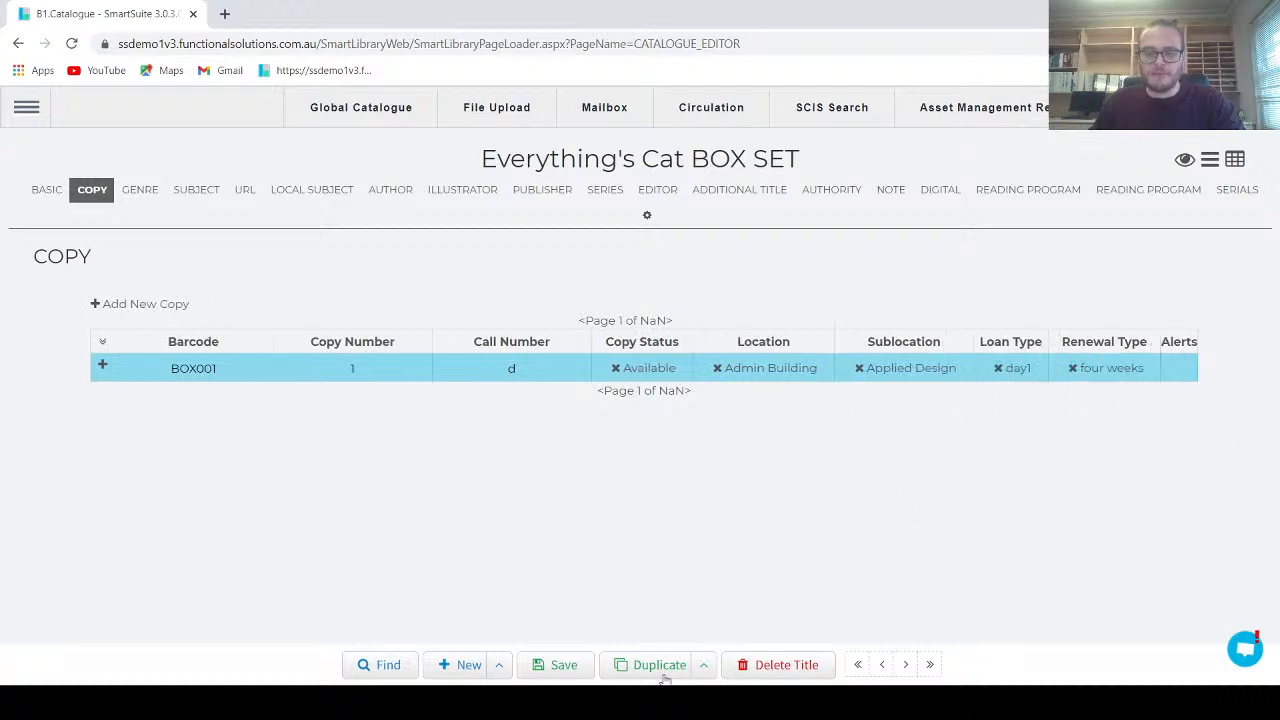
click(563, 664)
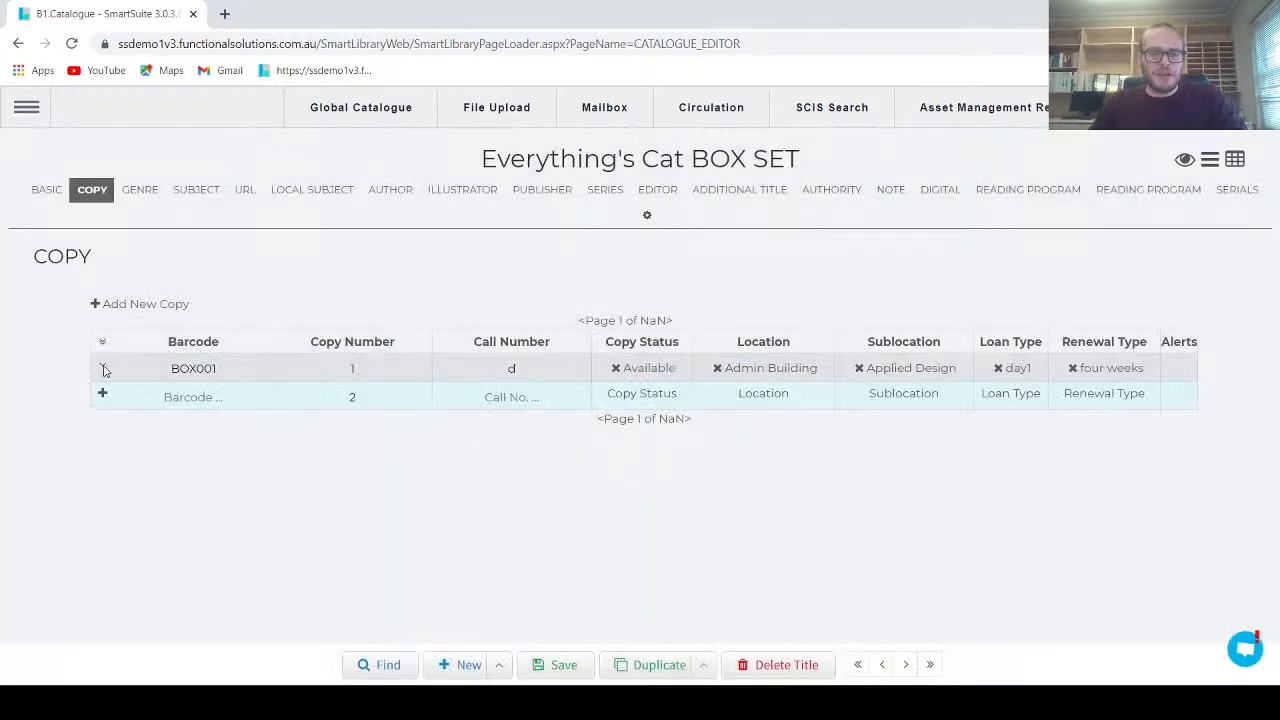
- Open the Kit Manager for copy BOX001, view its kit contents entry, and close it without adding anything
click(103, 369)
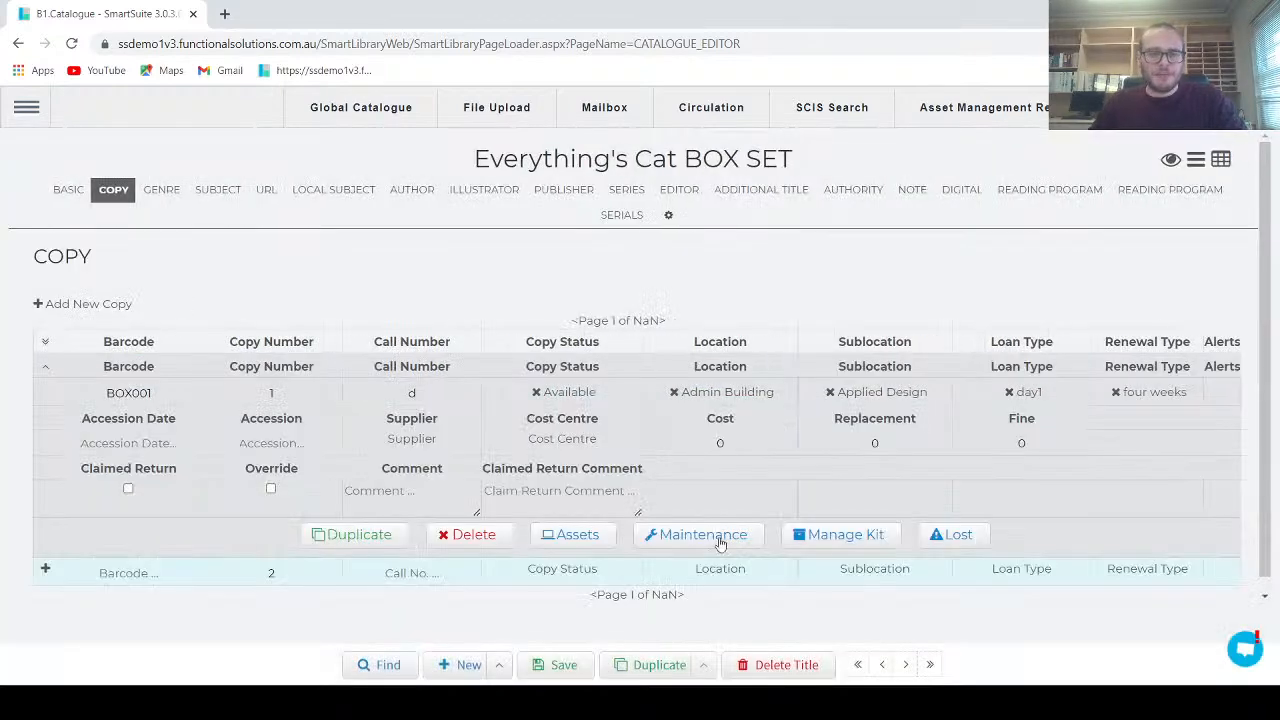
click(846, 535)
click(222, 261)
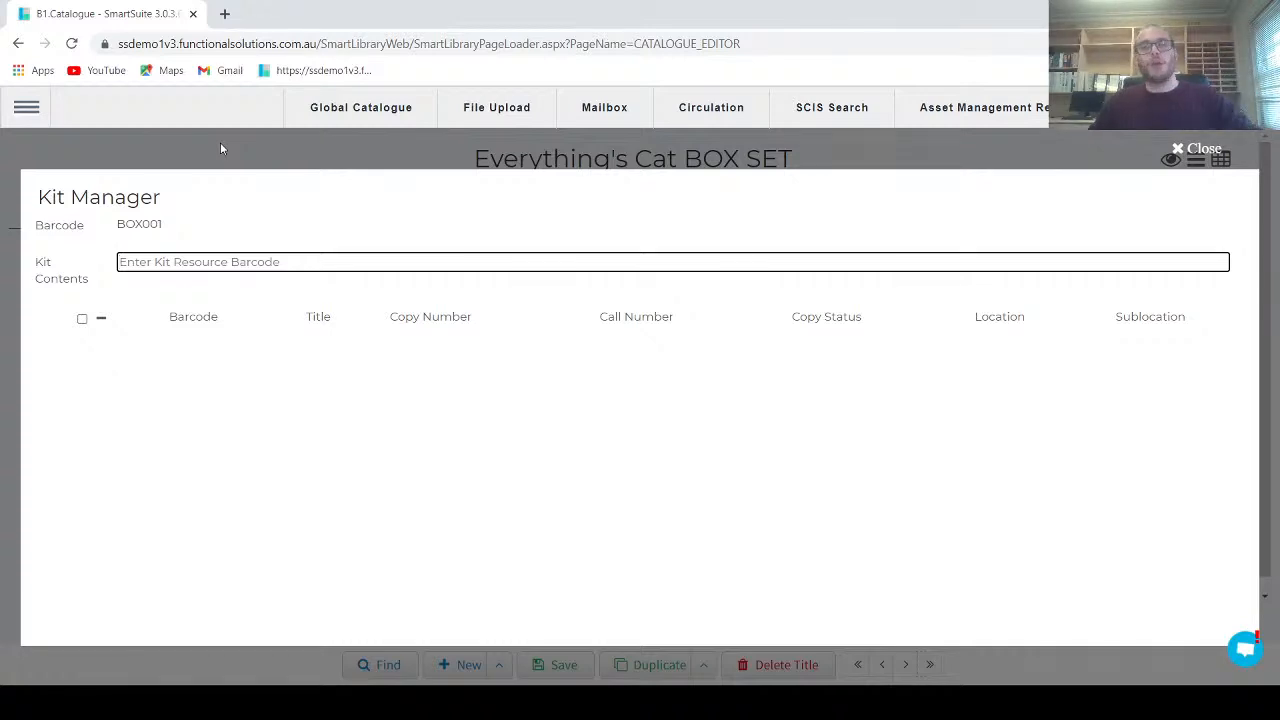
click(300, 152)
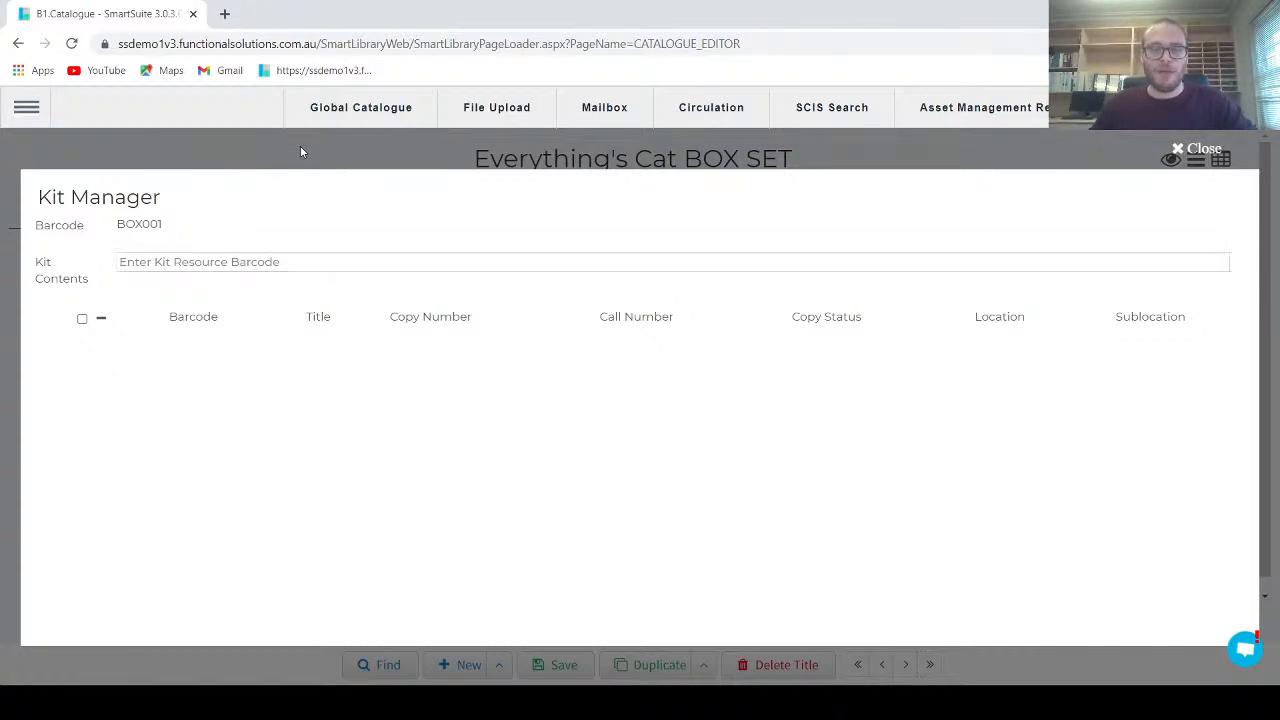
- Find the catalogue record containing copy crit001 and select the barcode CRIT010 in its copy list for reuse
click(28, 110)
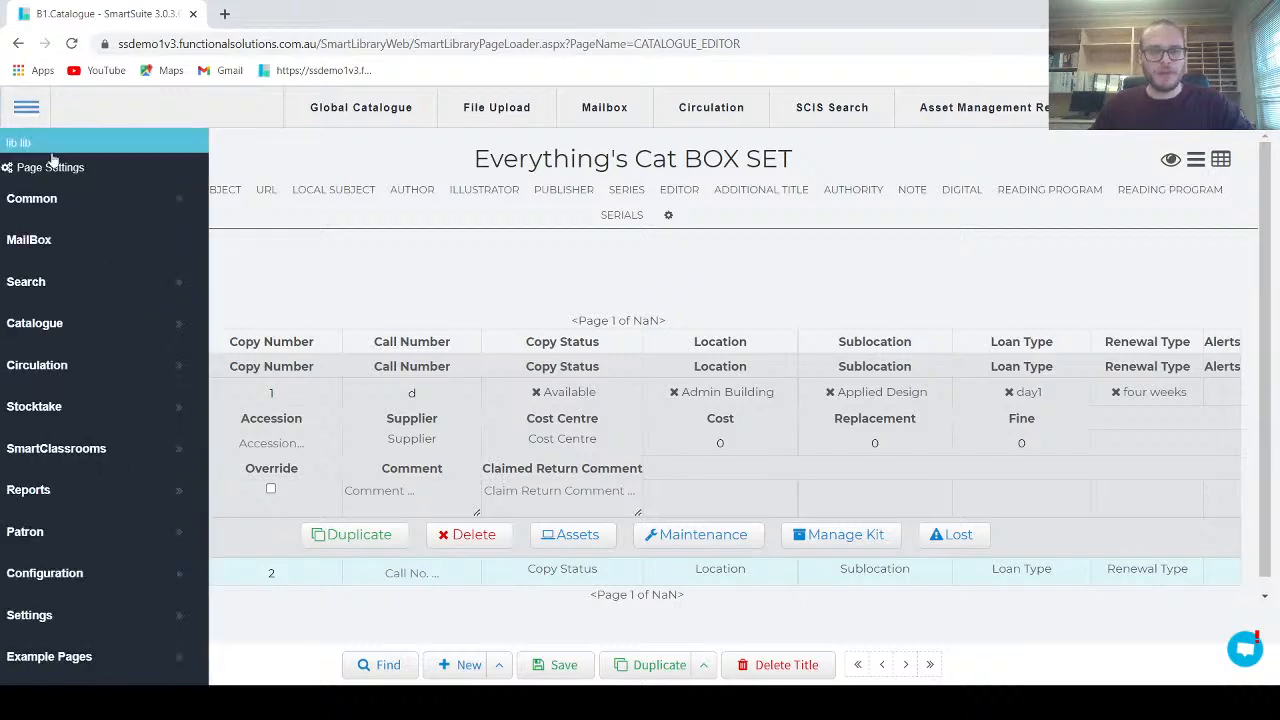
click(381, 662)
text(crit001)
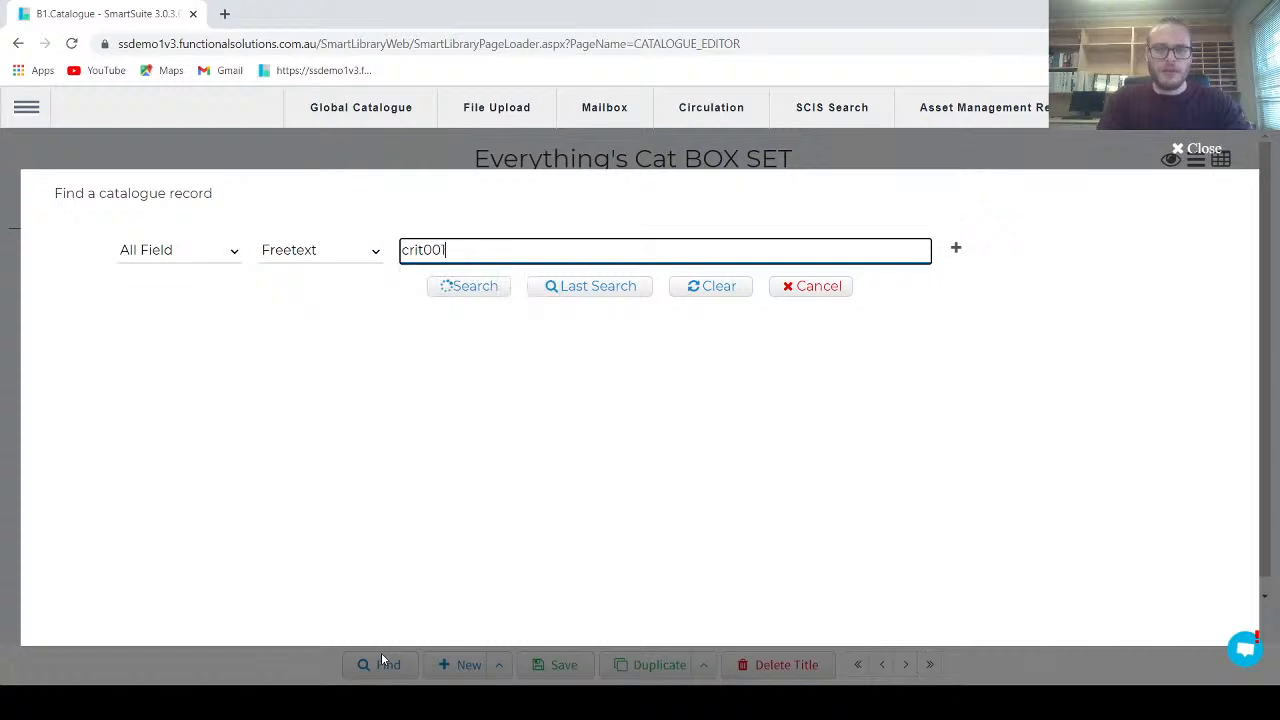
key(Return)
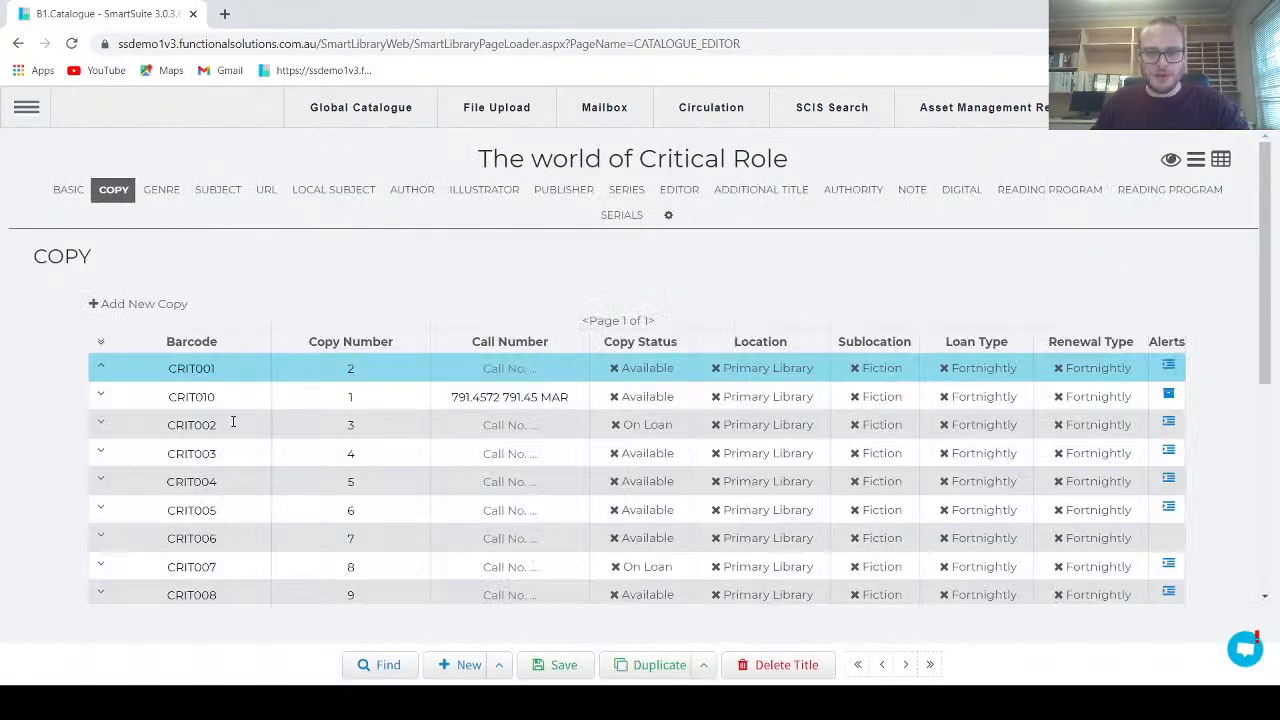
click(222, 397)
drag(216, 397, 150, 406)
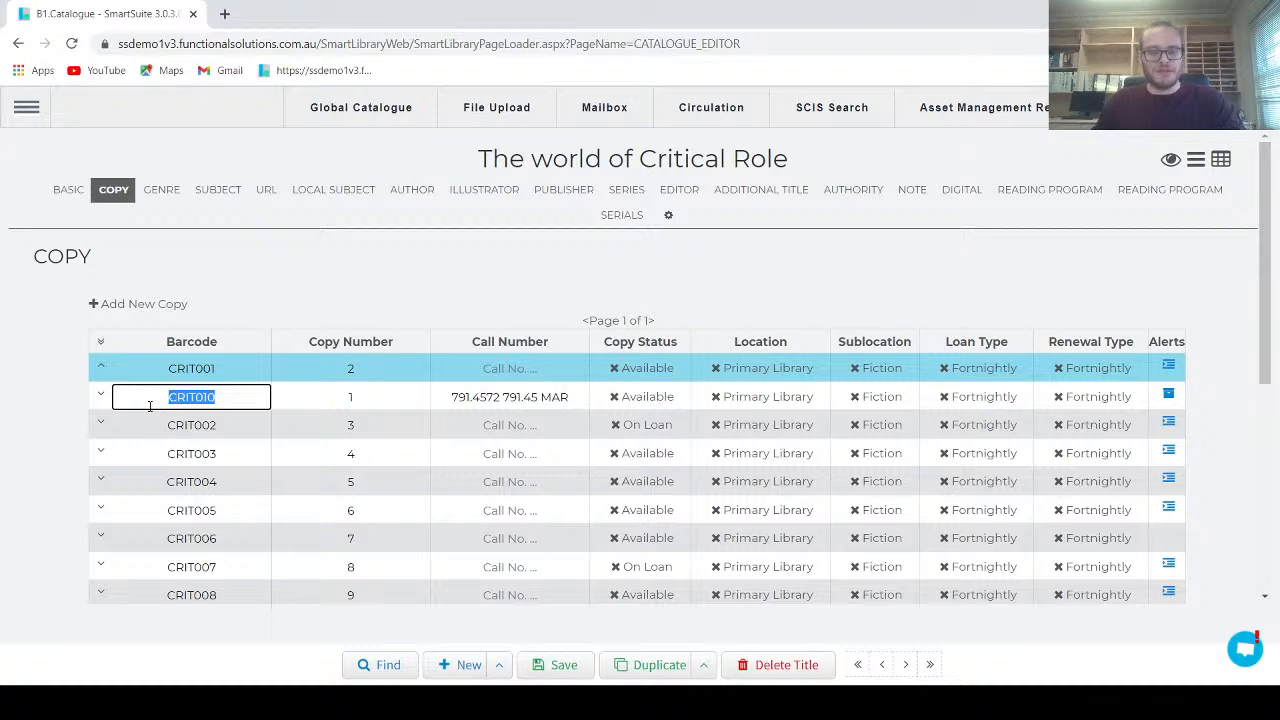
- Go to the Circulation page and open its Circulation Configuration settings
click(26, 107)
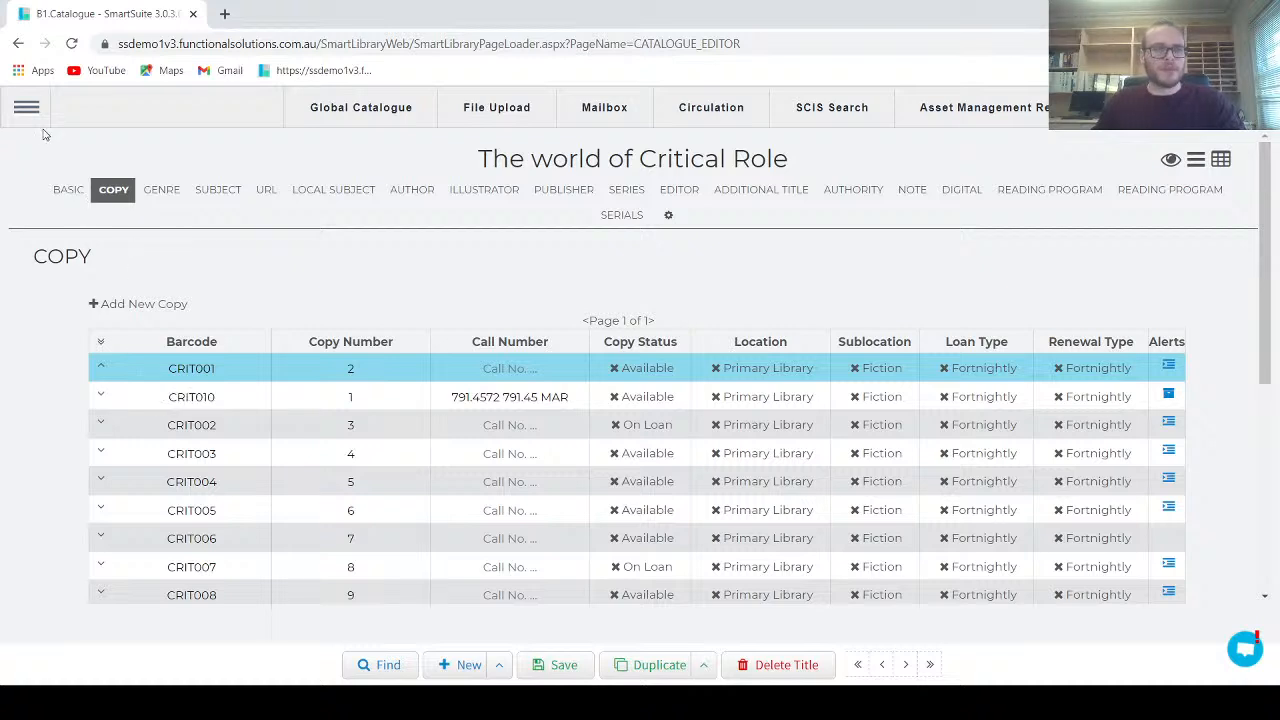
mouse_move(92, 366)
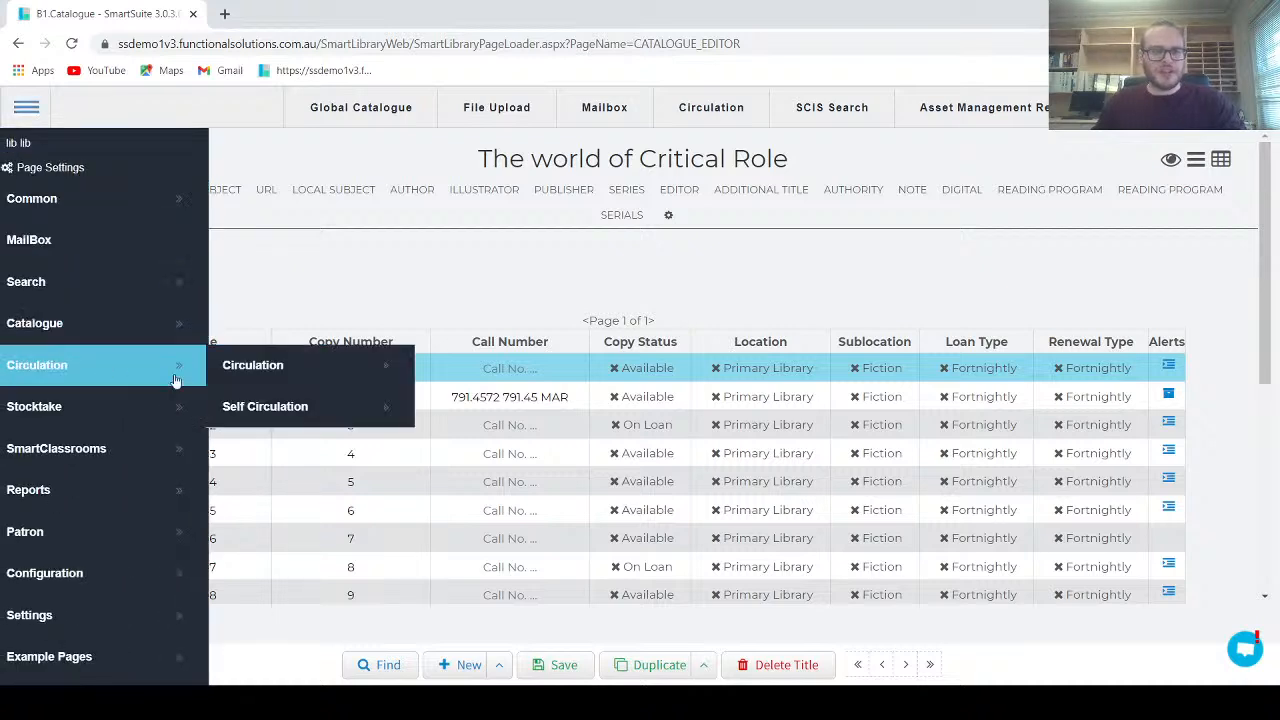
click(244, 370)
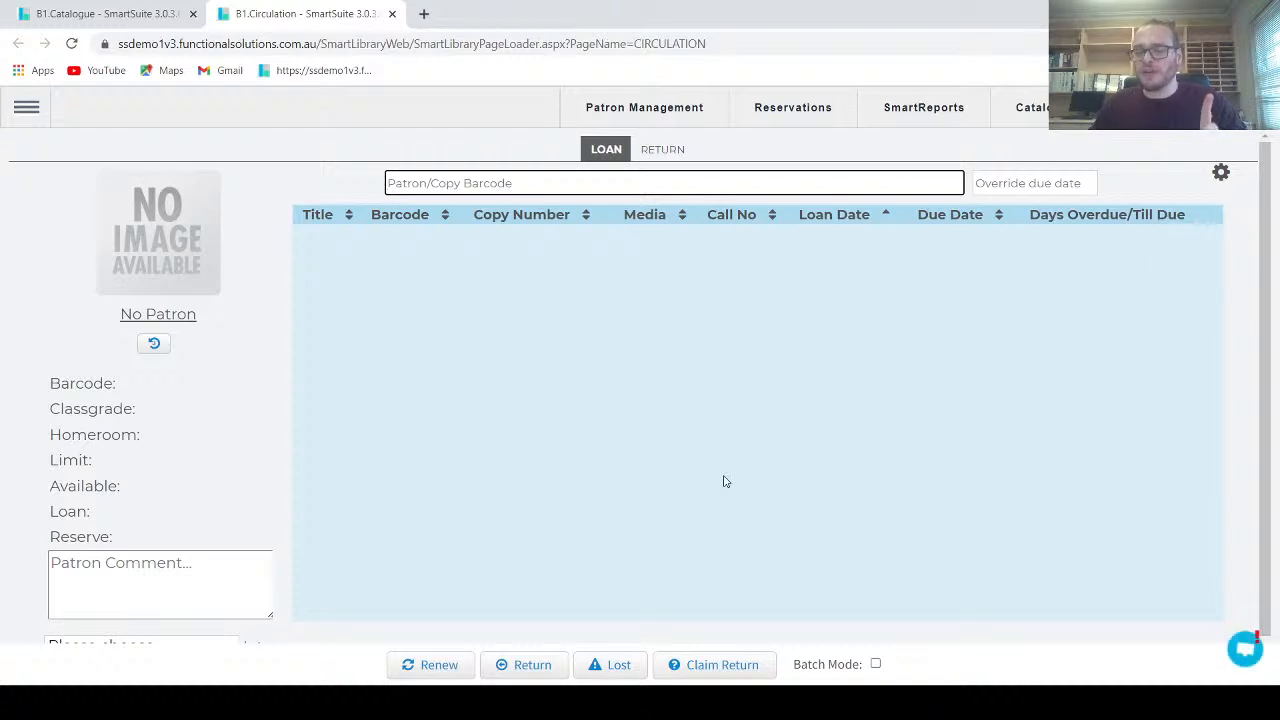
click(1221, 175)
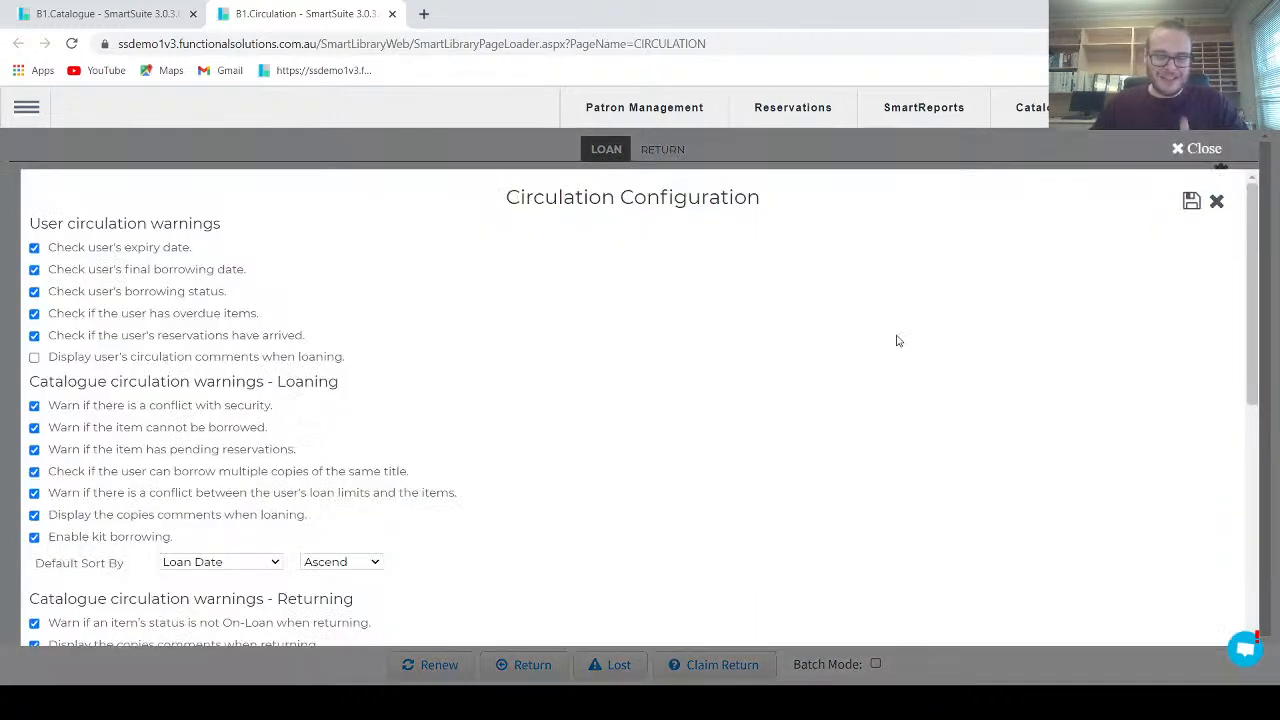
- Check the Enable kit borrowing and Enable kit returning options, and save the circulation configuration
scroll(865, 330, down, 3)
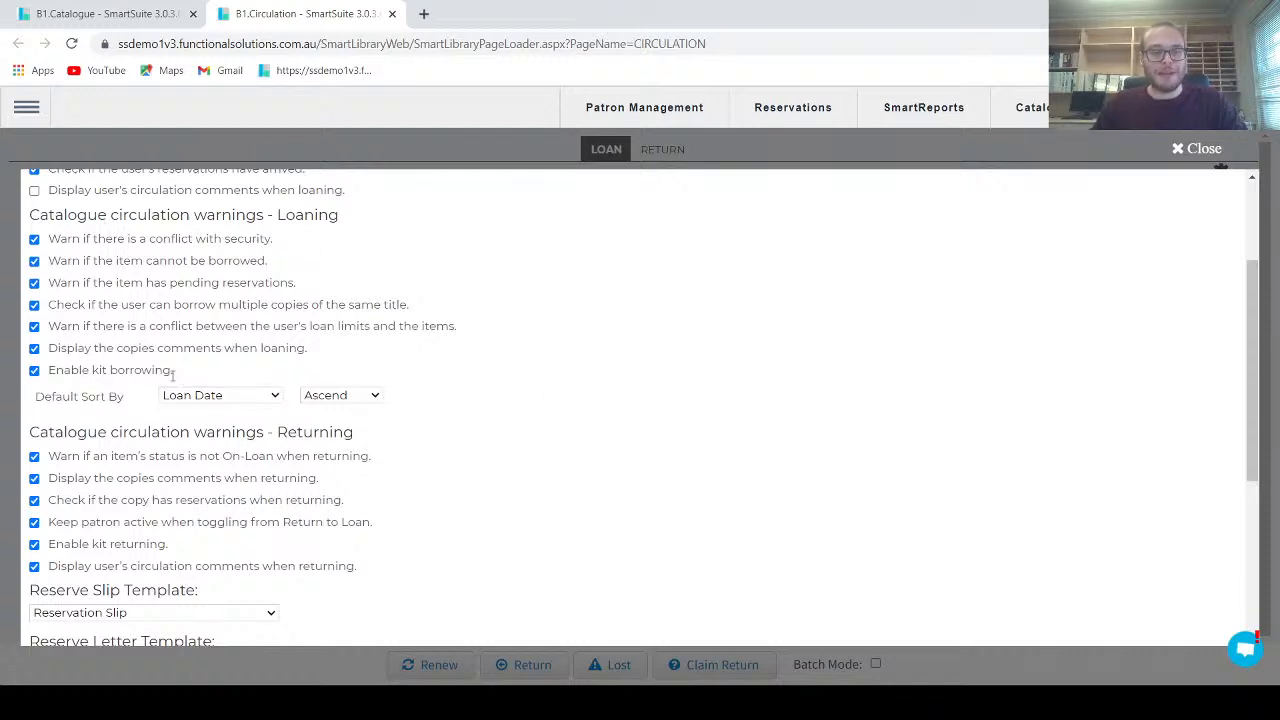
drag(188, 372, 40, 378)
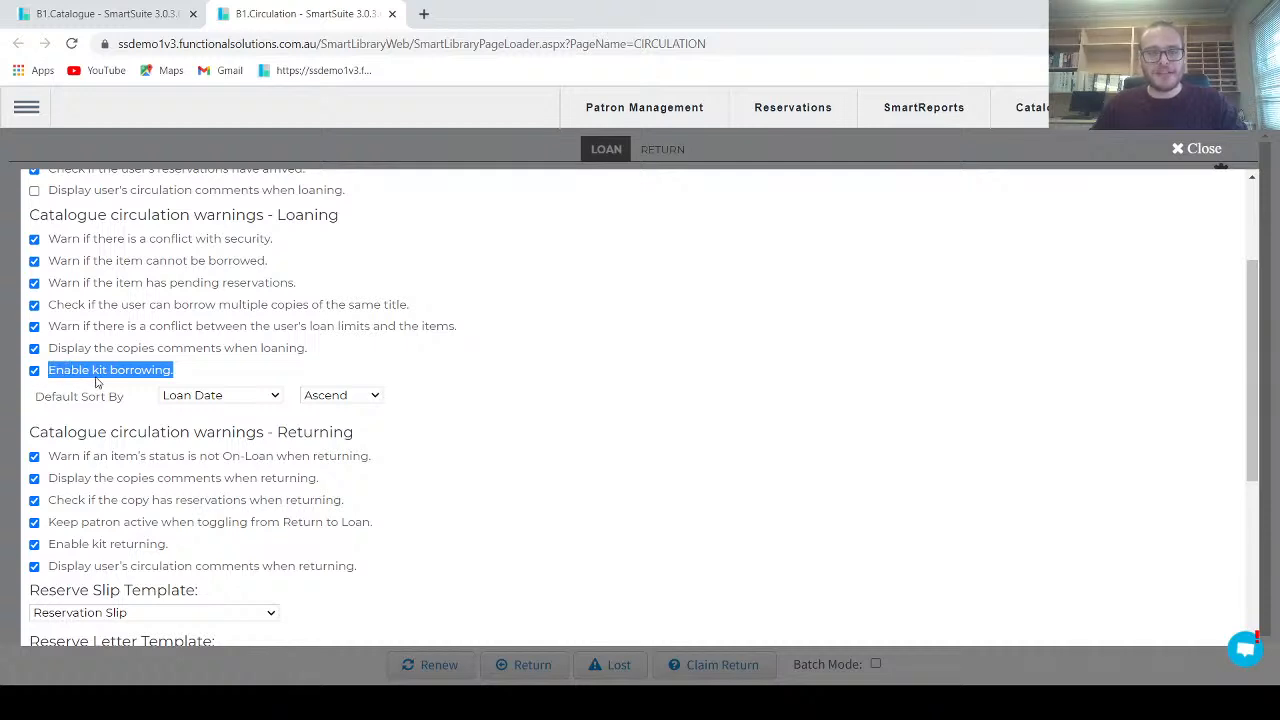
click(313, 424)
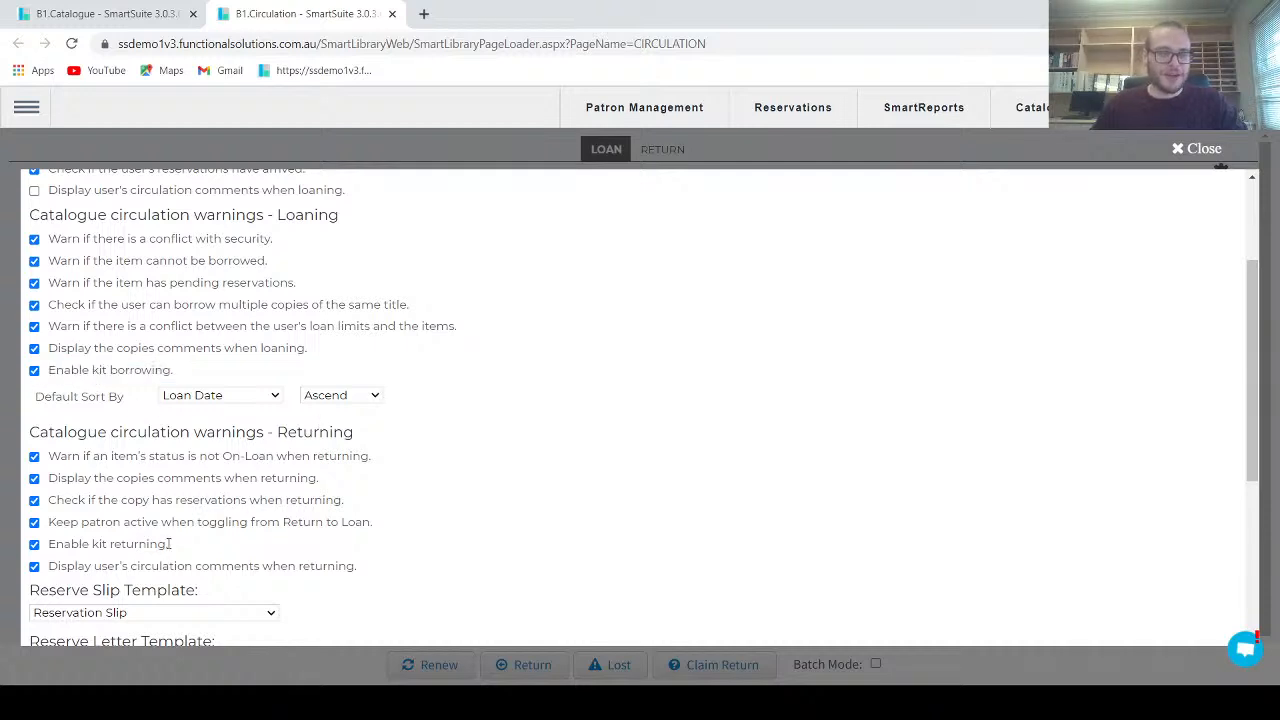
drag(169, 543, 32, 550)
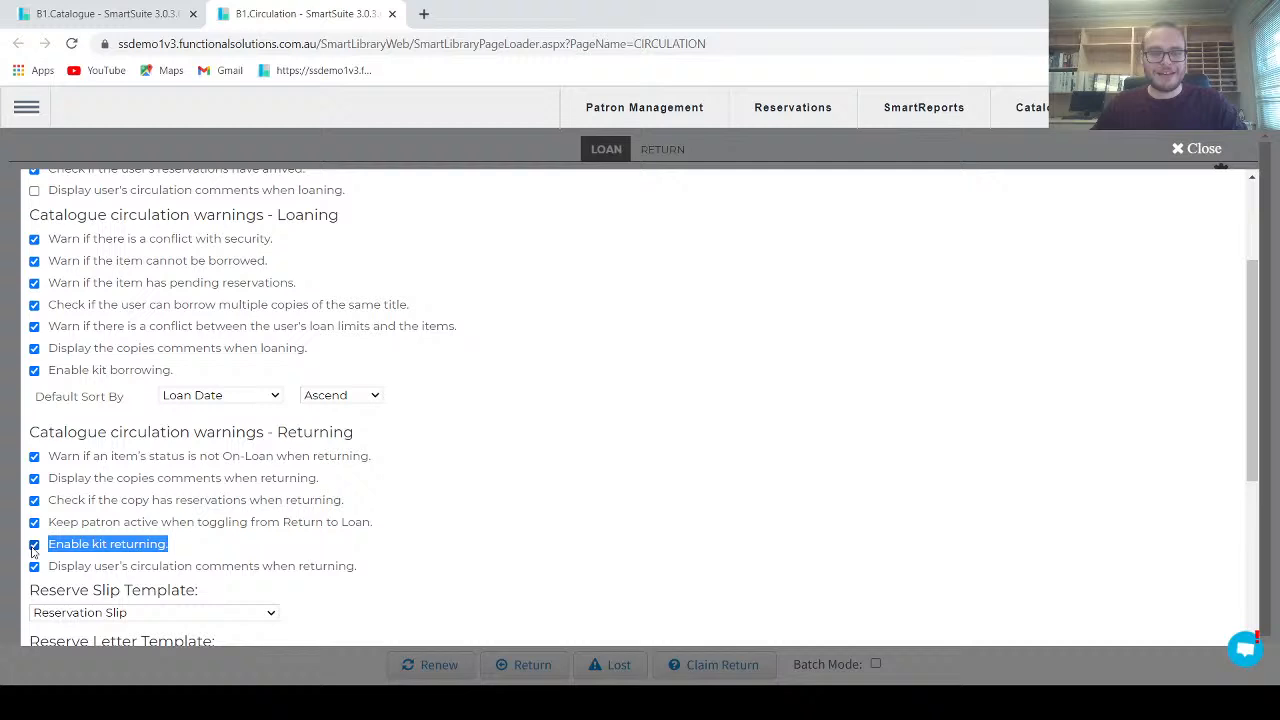
click(642, 402)
scroll(642, 402, up, 5)
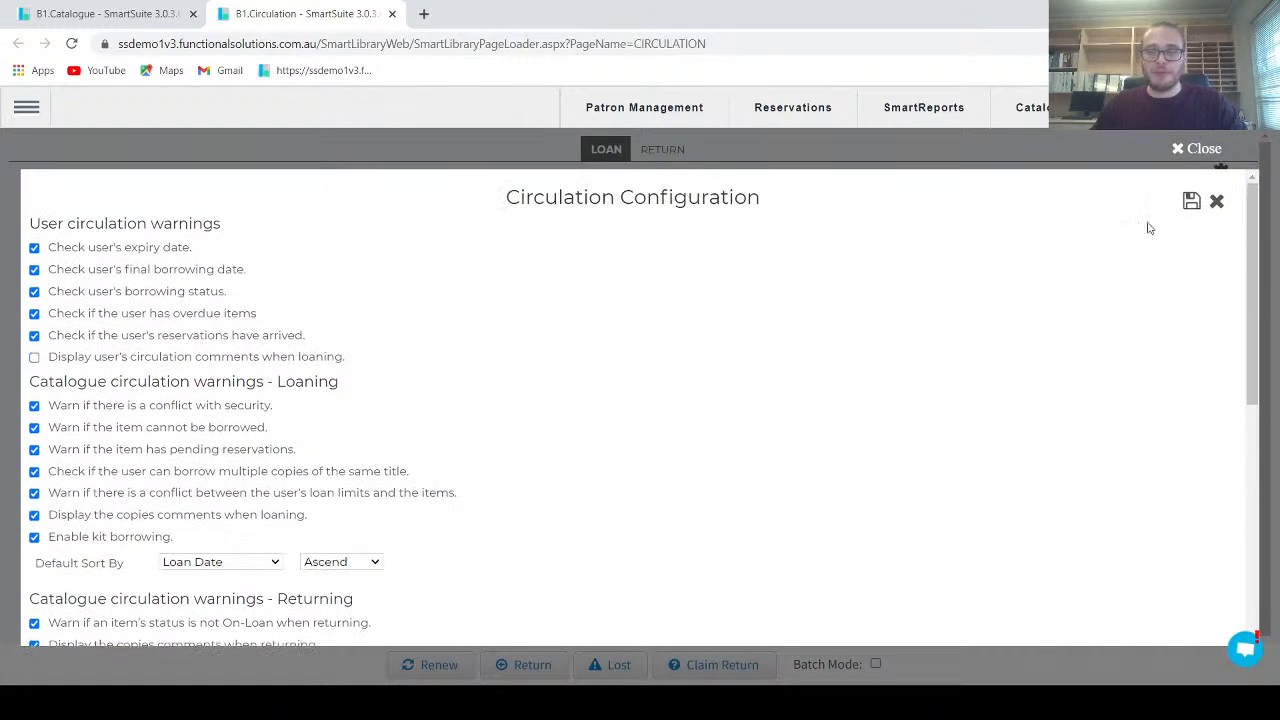
click(1191, 206)
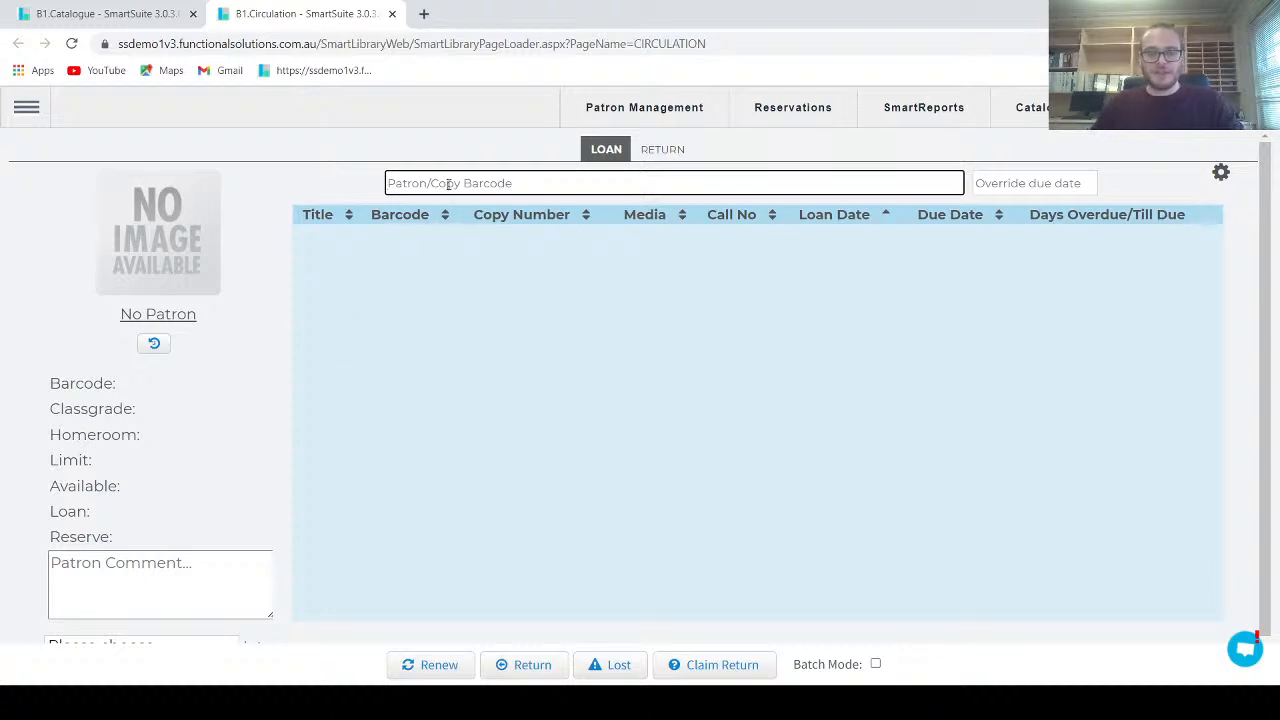
- Return kit copy CRIT010 in return mode, accepting the return with all of its sub copies selected
click(664, 152)
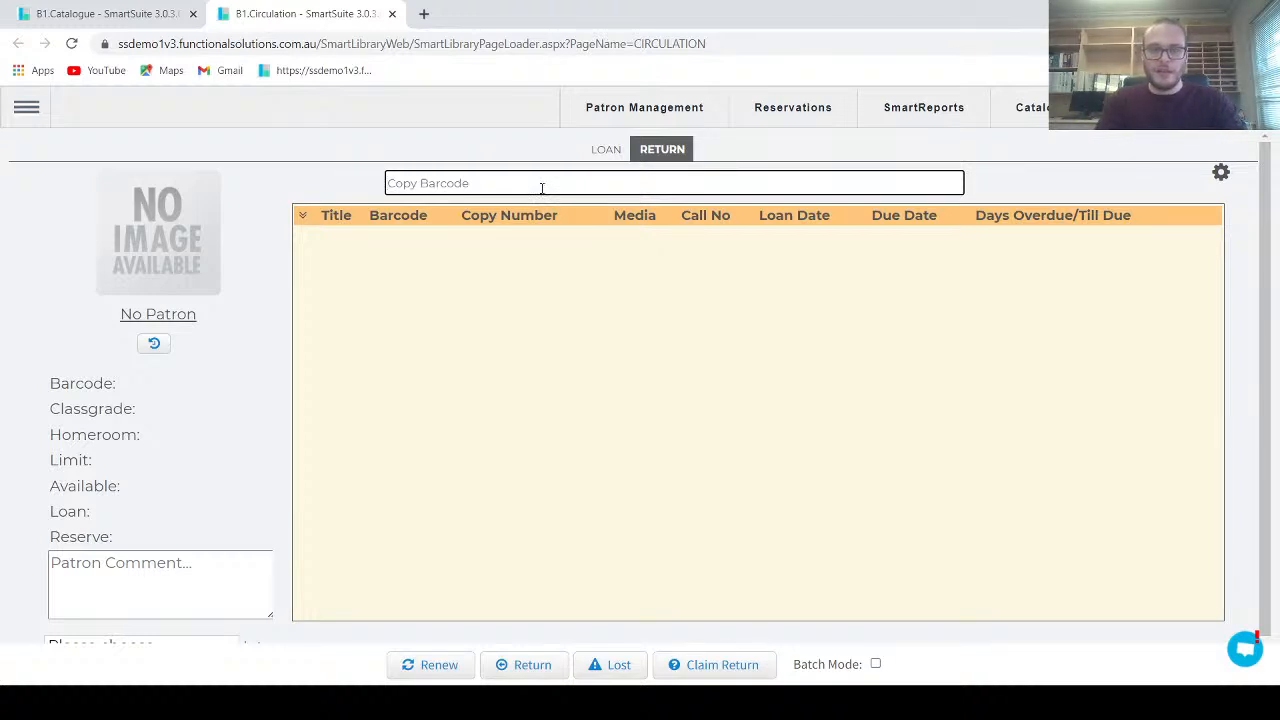
text(CRIT010)
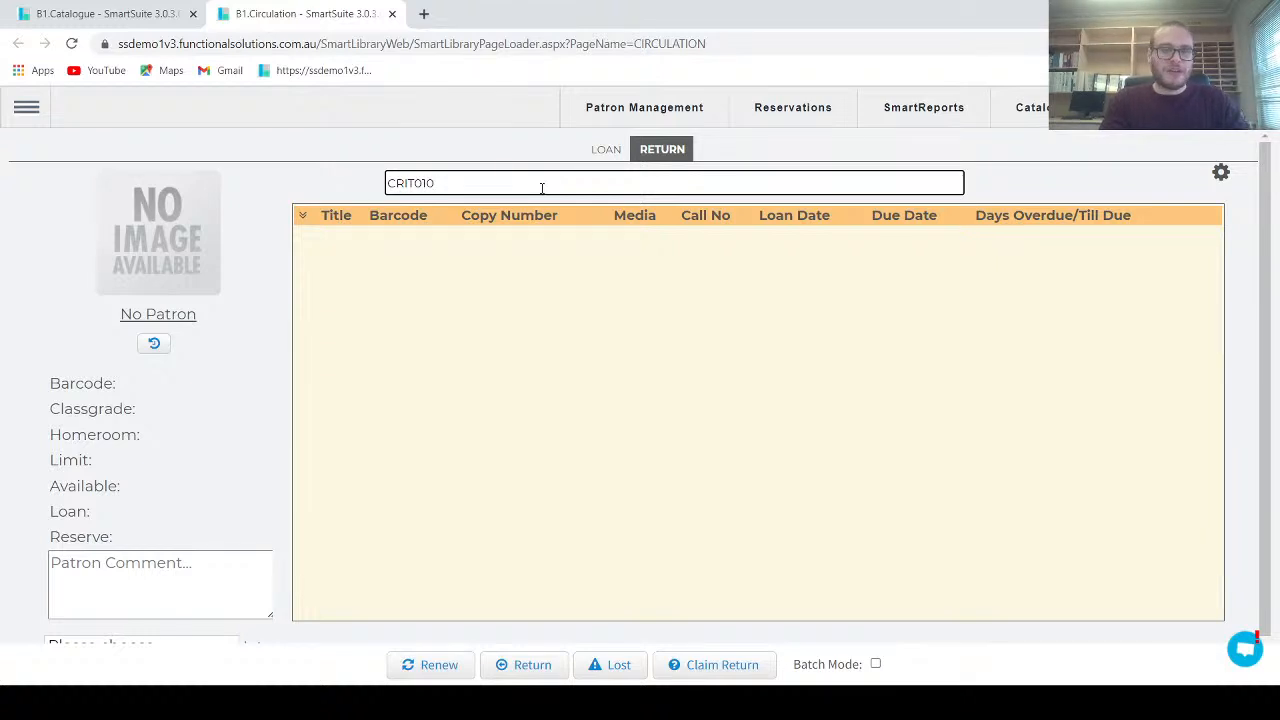
key(Return)
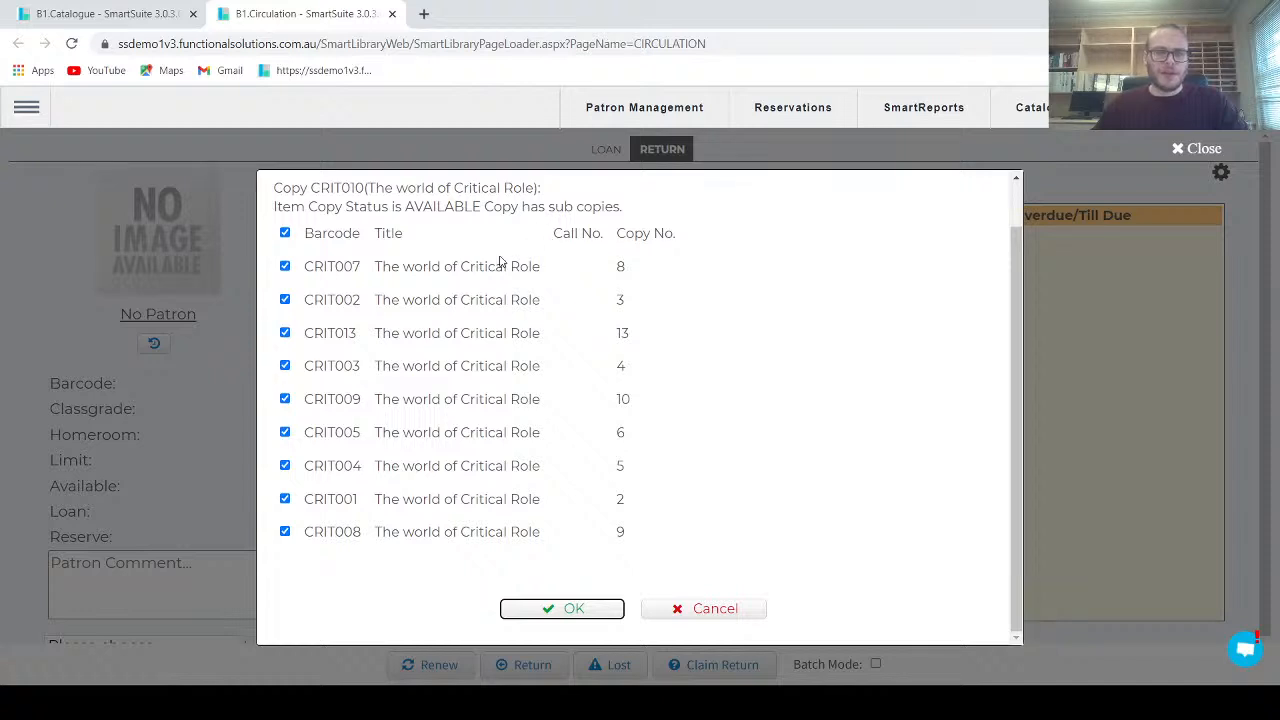
click(285, 532)
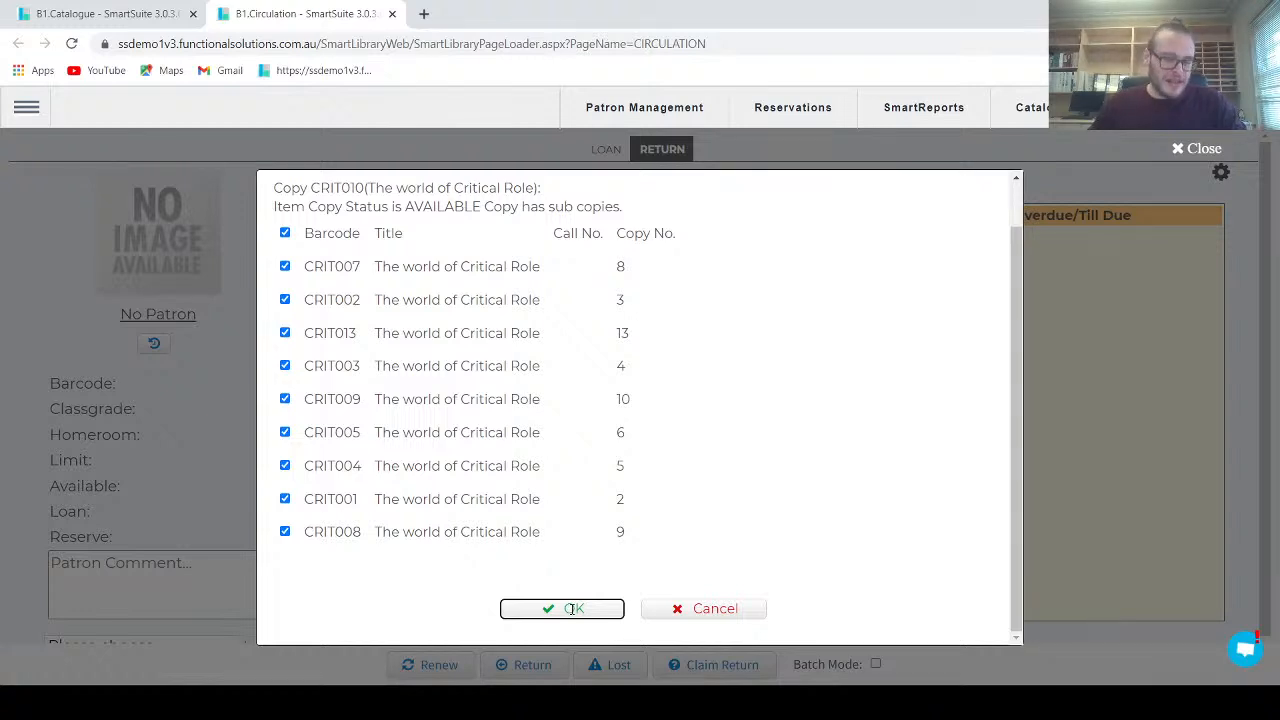
click(567, 609)
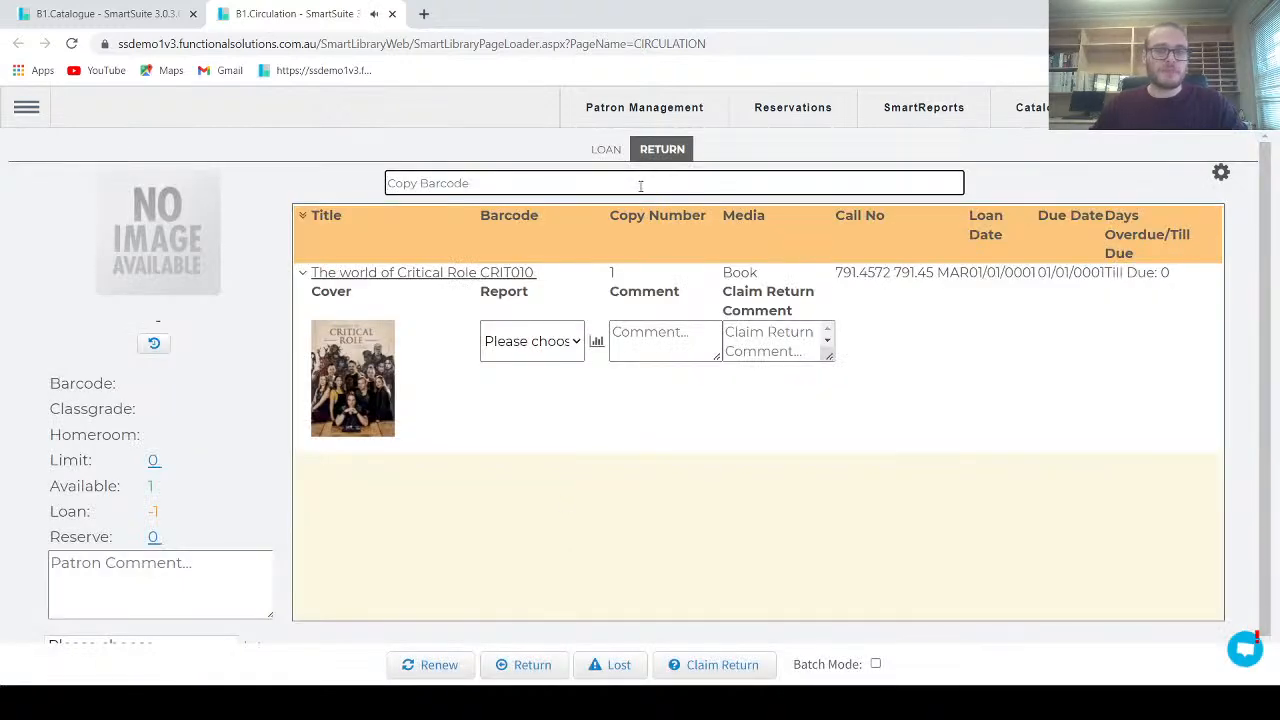
- Switch to loan mode, load the patron by entering the patron's barcode, and accept the circulation warnings
click(608, 150)
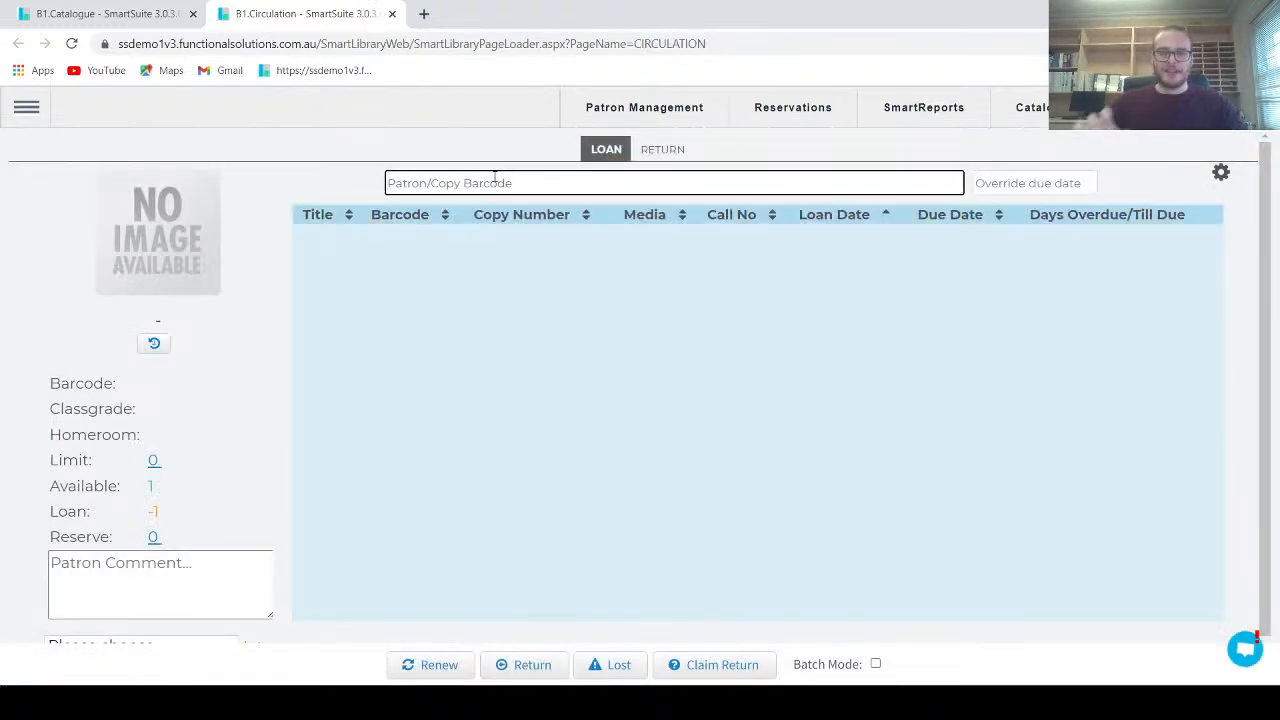
click(494, 180)
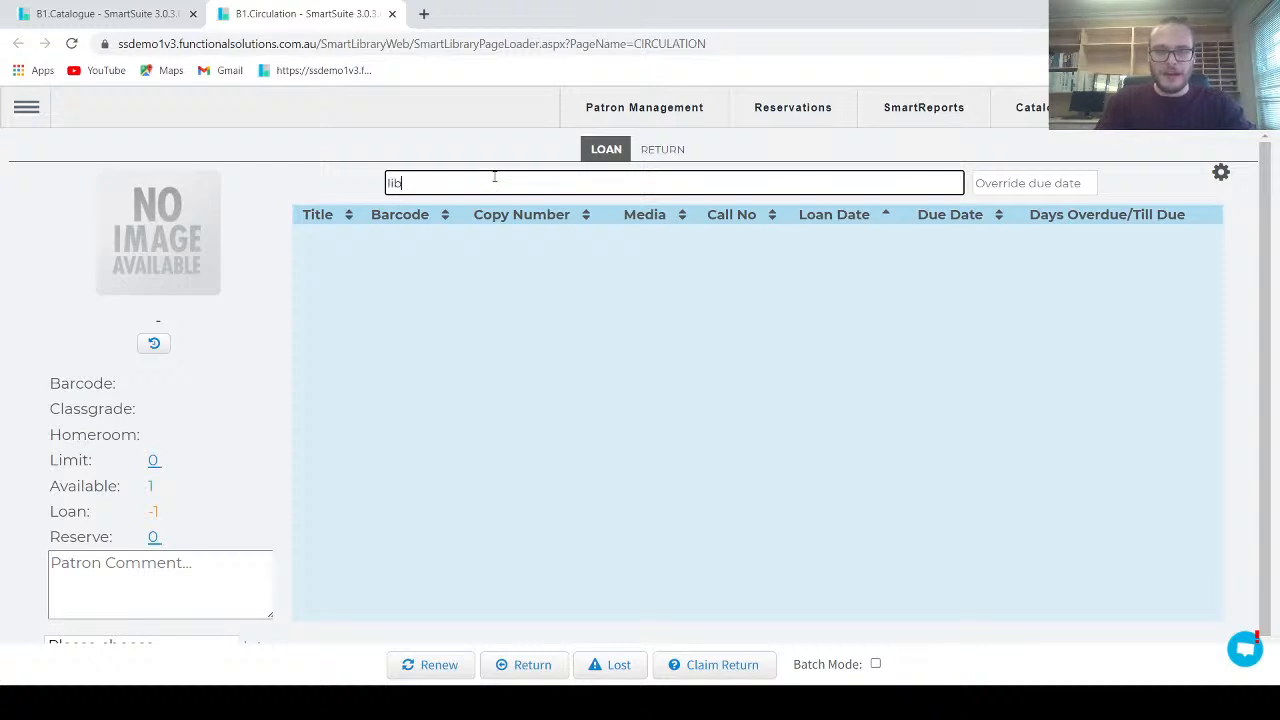
text(lib)
key(Return)
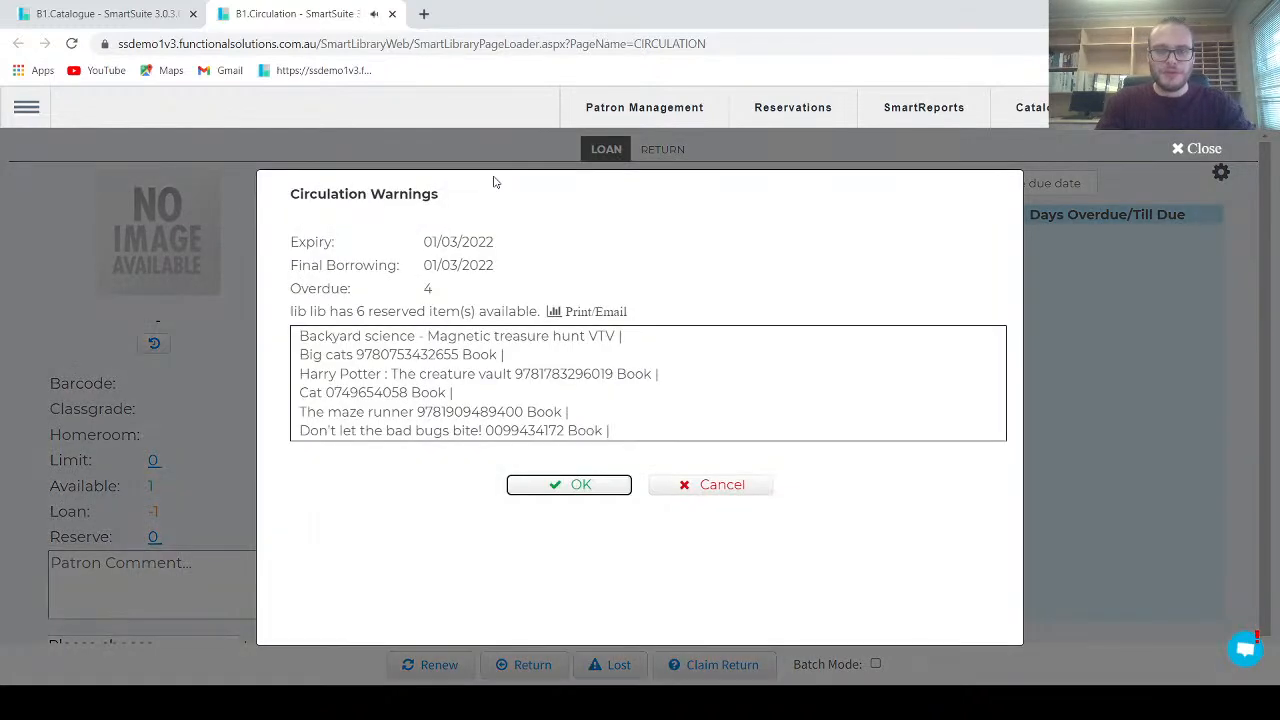
key(Return)
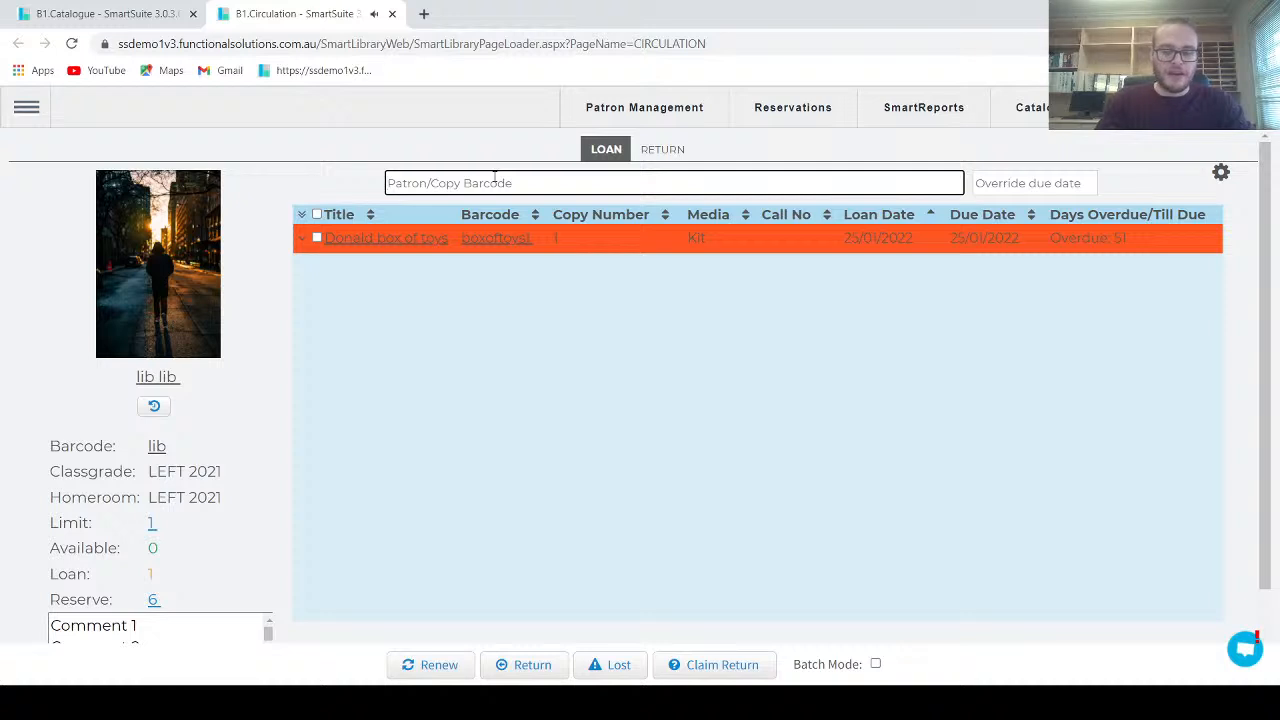
- Enter kit barcode crit010 for loan to the patron and review the circulation warnings for the kit
text(crit010)
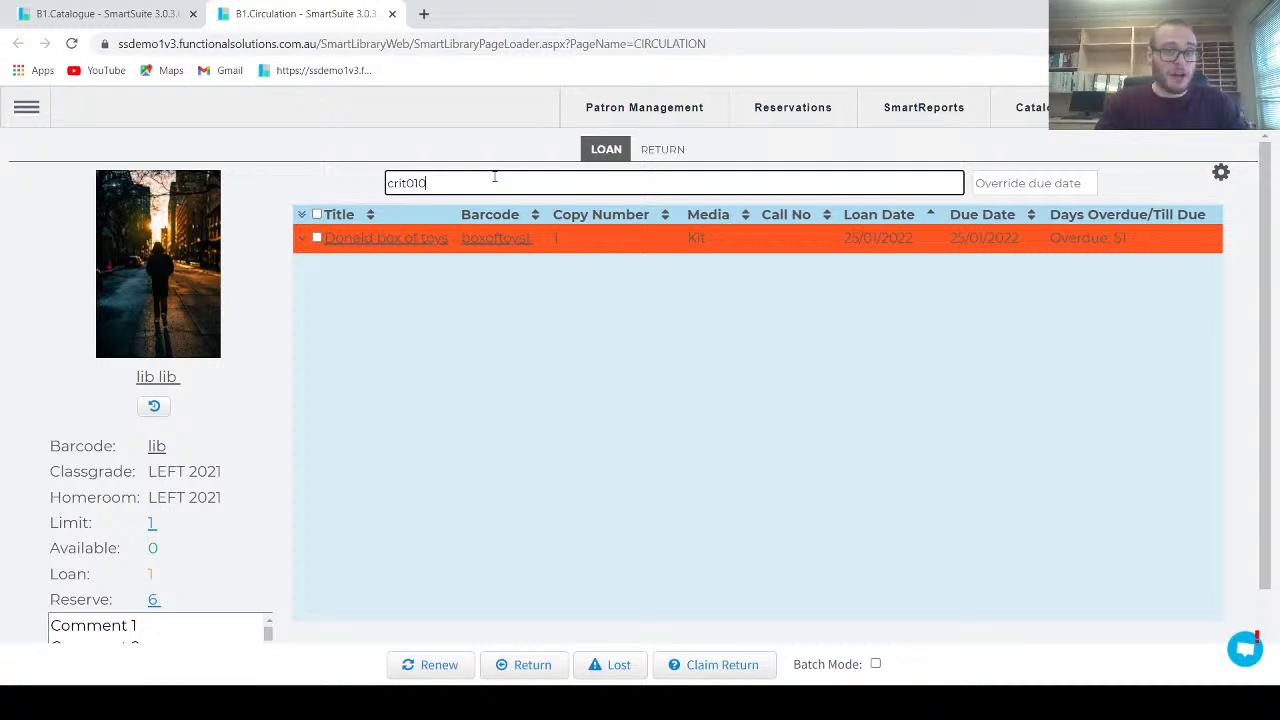
key(Return)
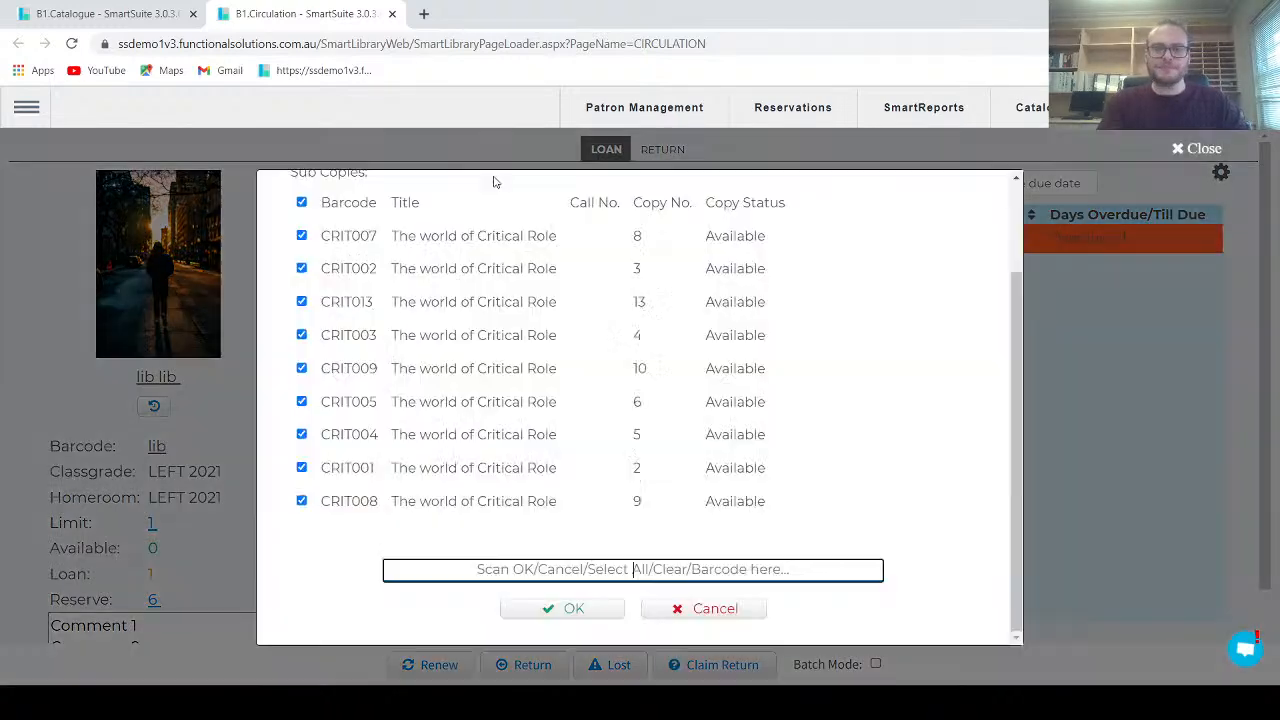
scroll(820, 382, up, 1)
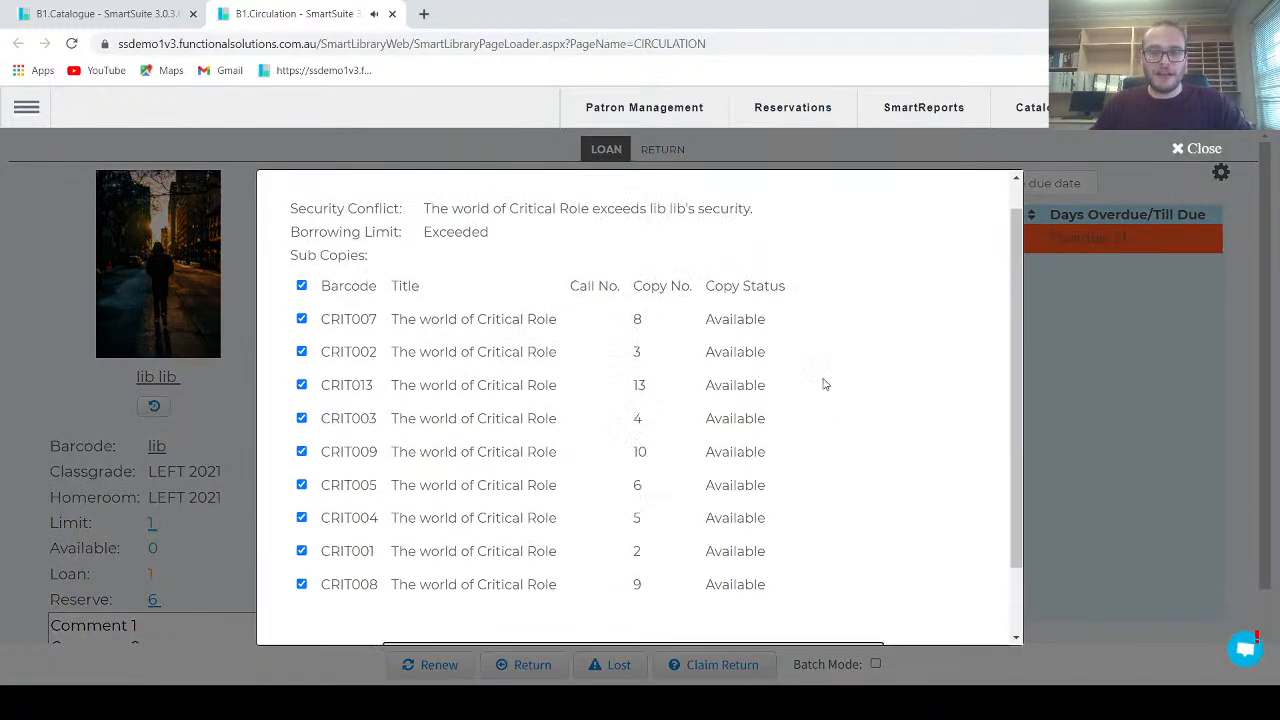
scroll(825, 384, up, 1)
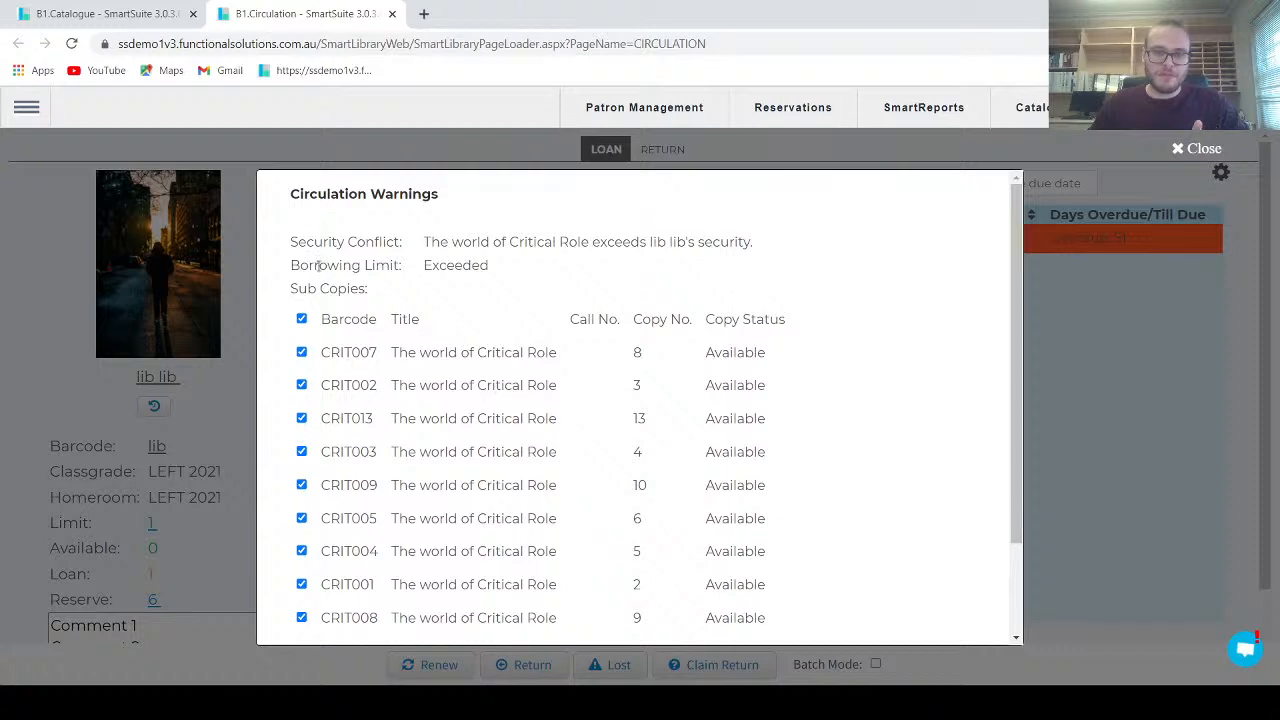
drag(286, 245, 429, 242)
click(476, 242)
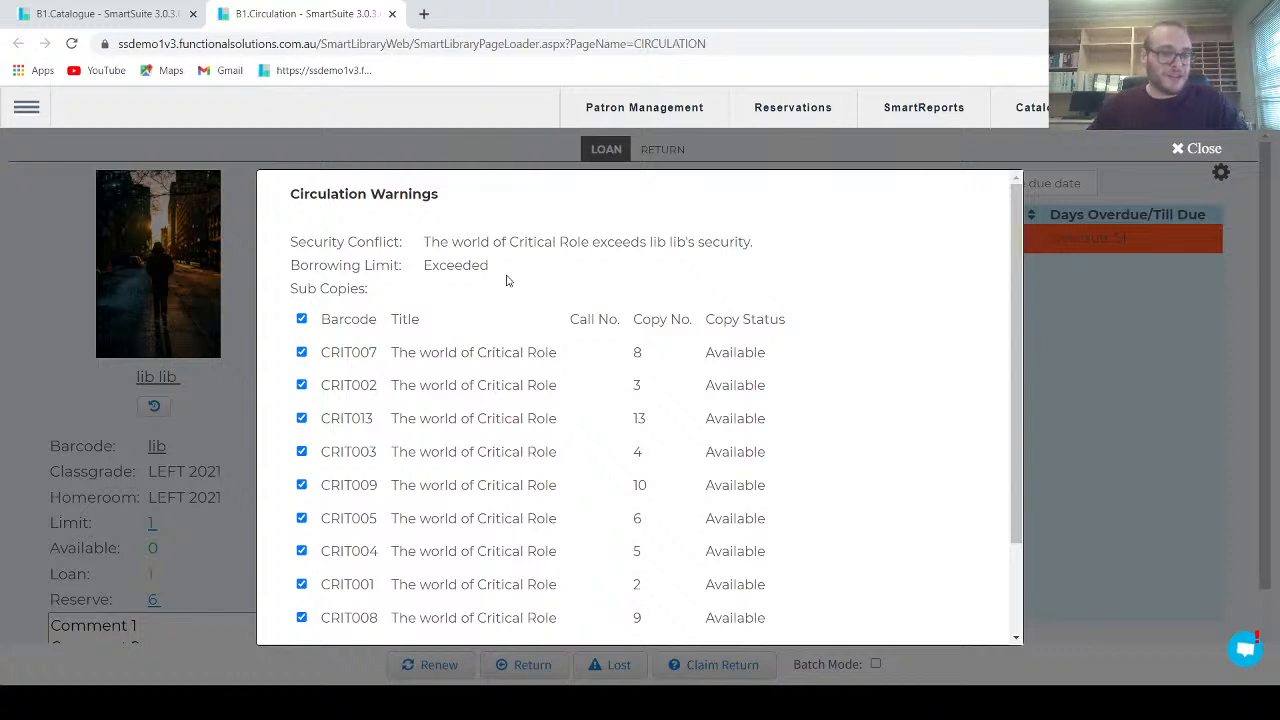
- Deselect sub copies CRIT008 and CRIT001 from the kit loan, and select both of them again
scroll(507, 281, down, 2)
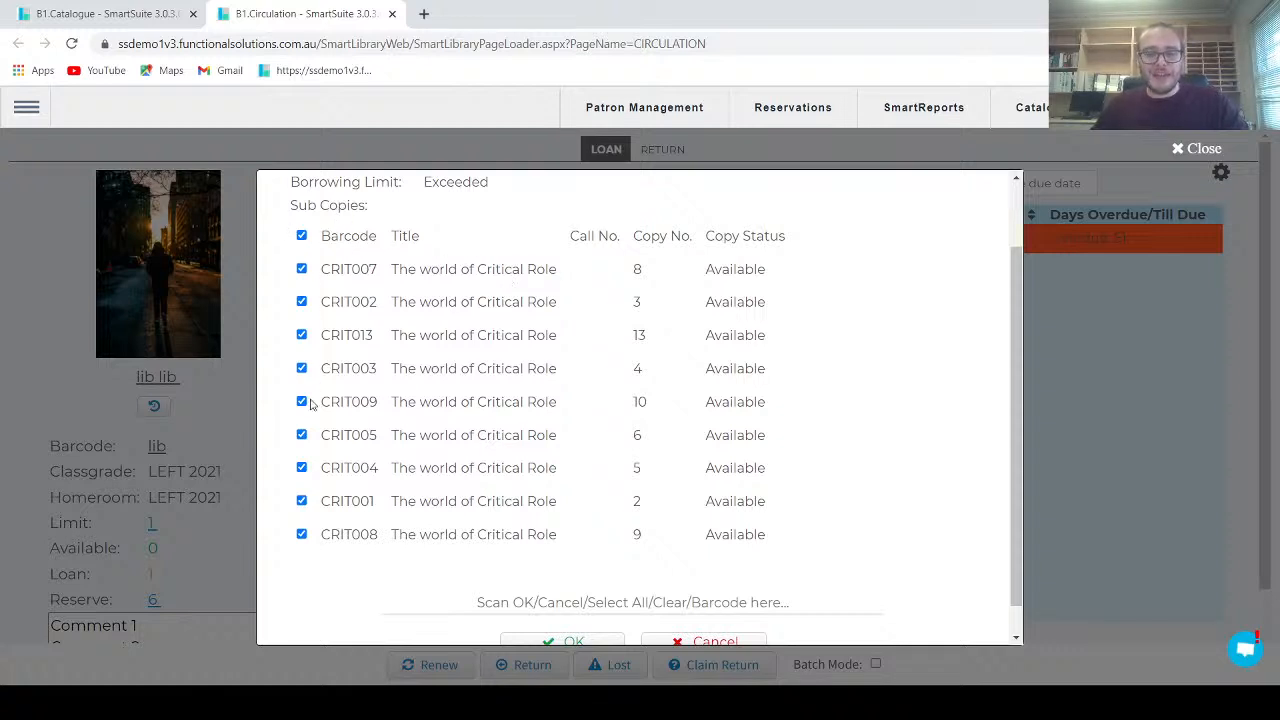
click(301, 537)
click(301, 502)
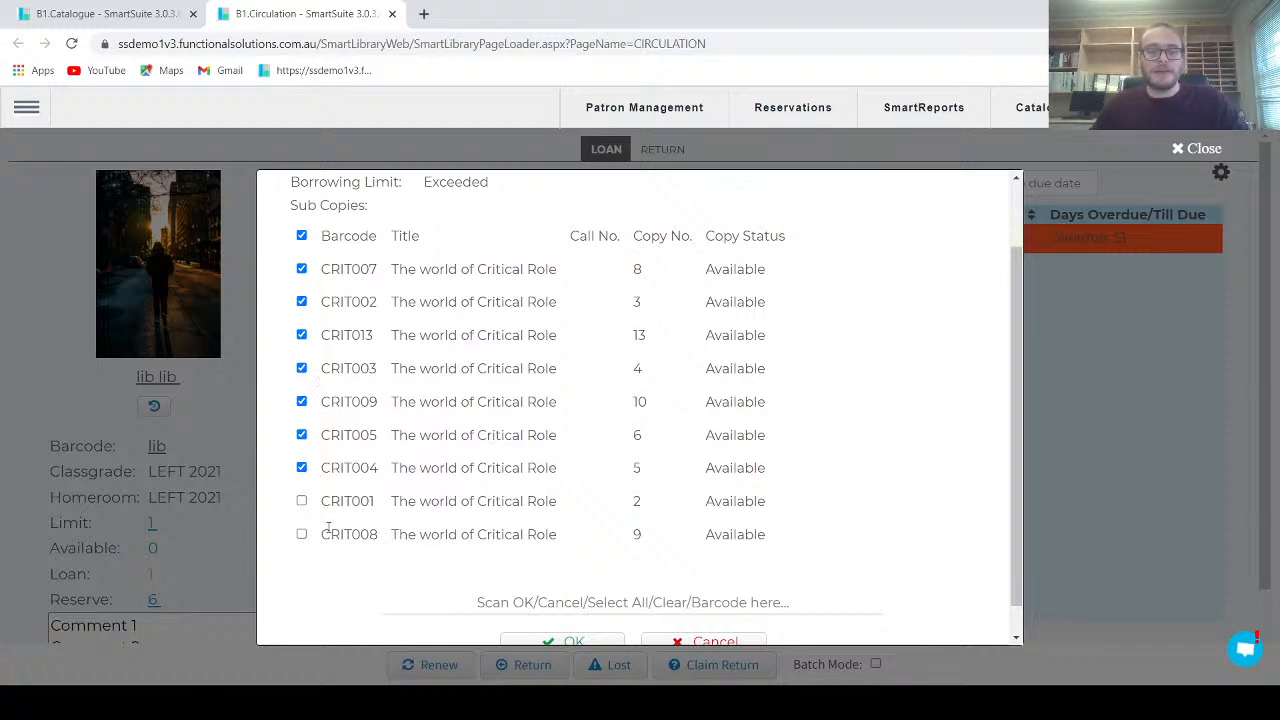
click(301, 500)
click(301, 534)
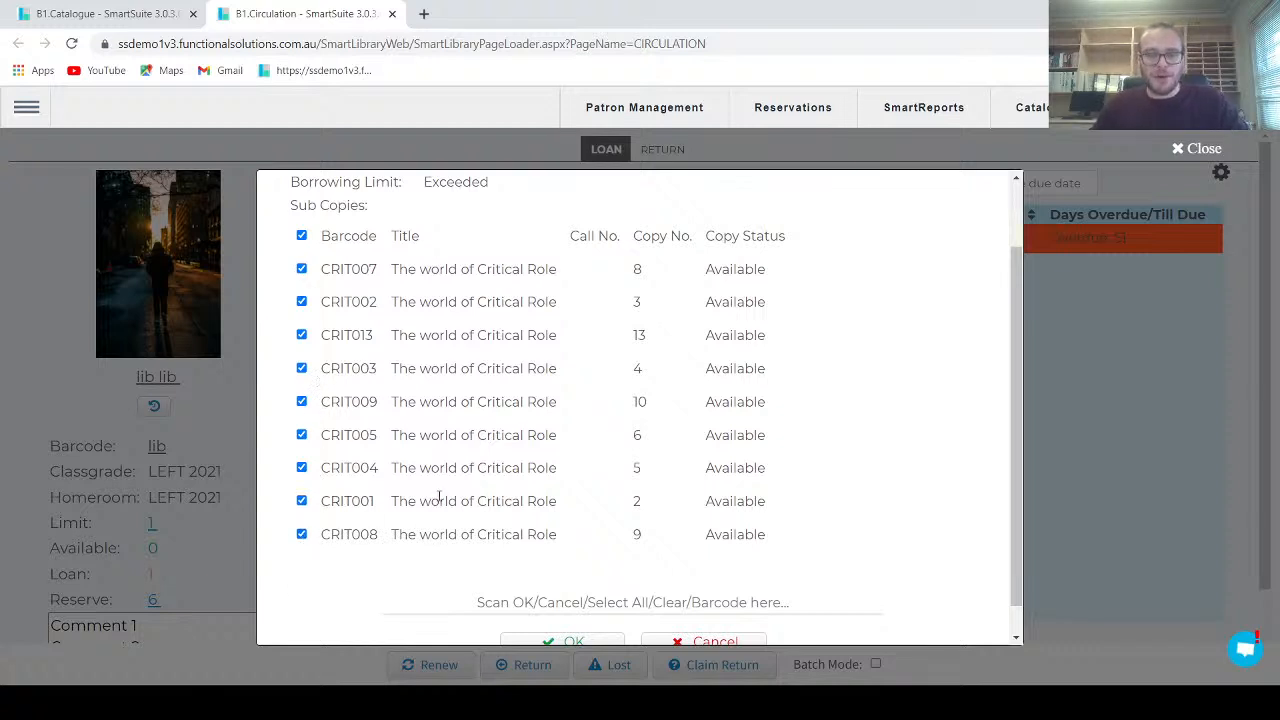
scroll(439, 497, down, 1)
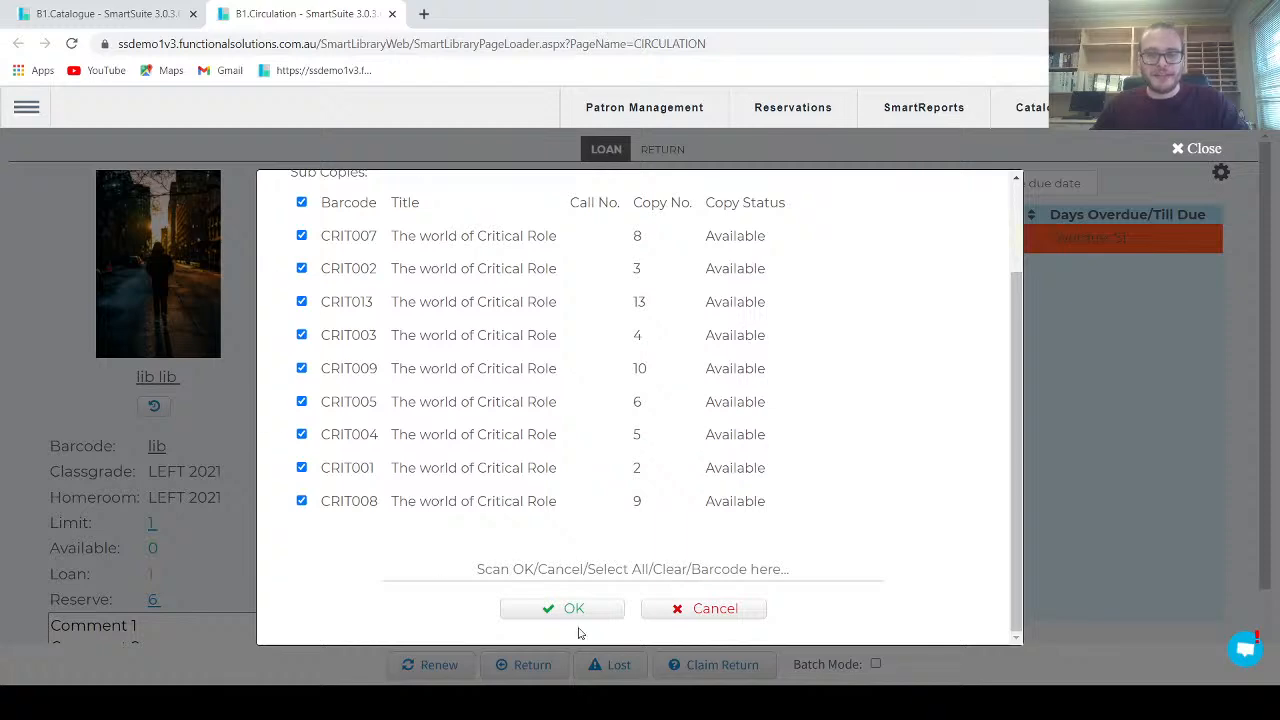
- Confirm the loan of kit CRIT010 with all sub copies selected, and expand its loan entry to review the sub copies
click(573, 608)
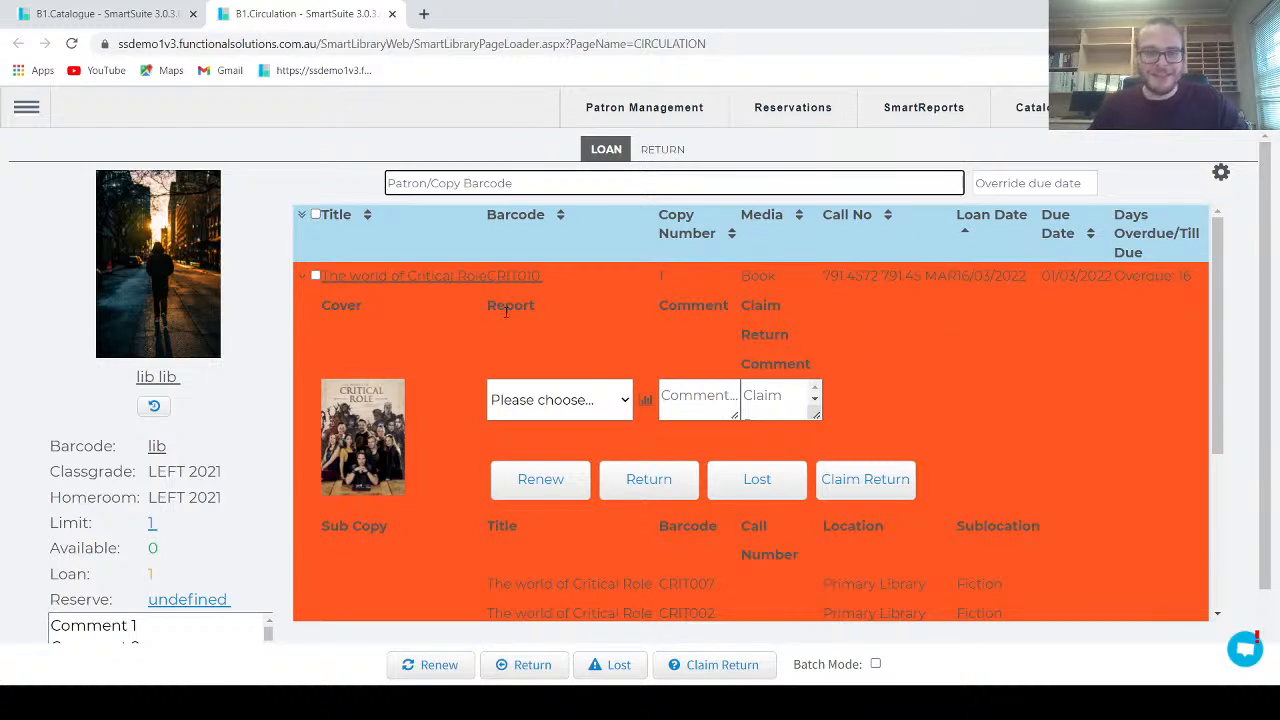
click(302, 276)
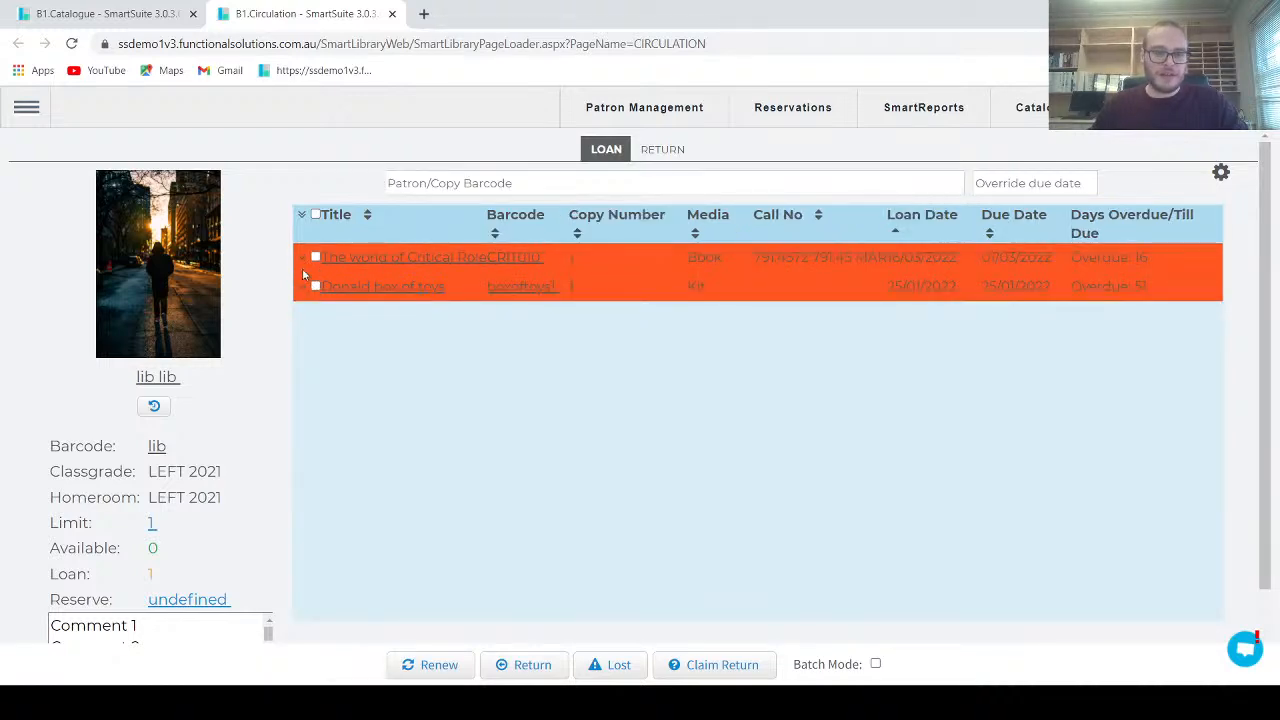
click(303, 270)
scroll(674, 429, down, 3)
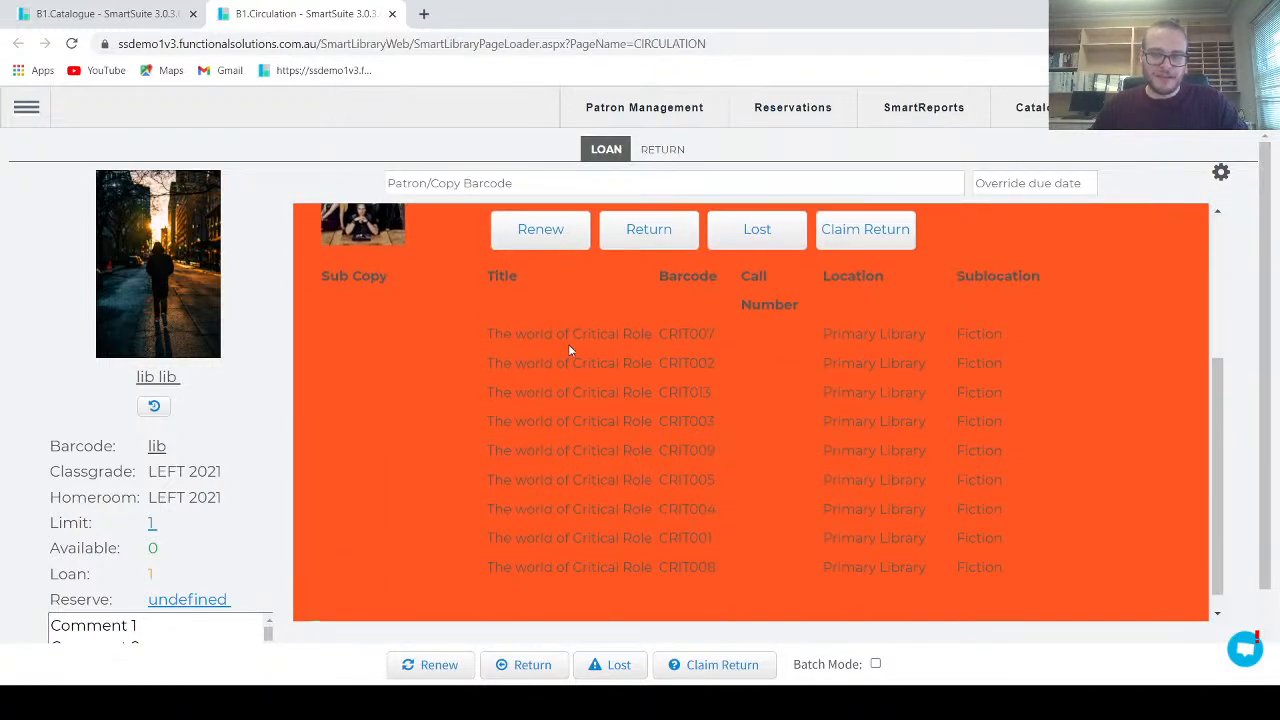
scroll(572, 410, down, 1)
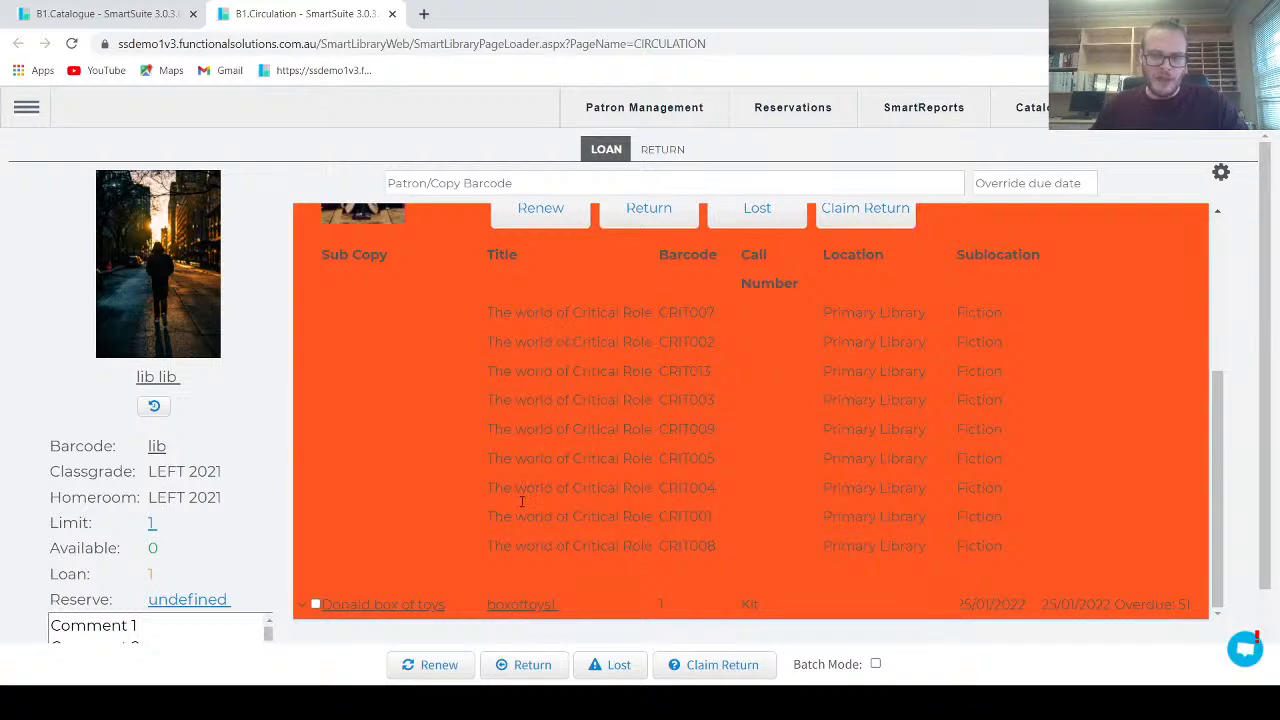
scroll(521, 502, up, 3)
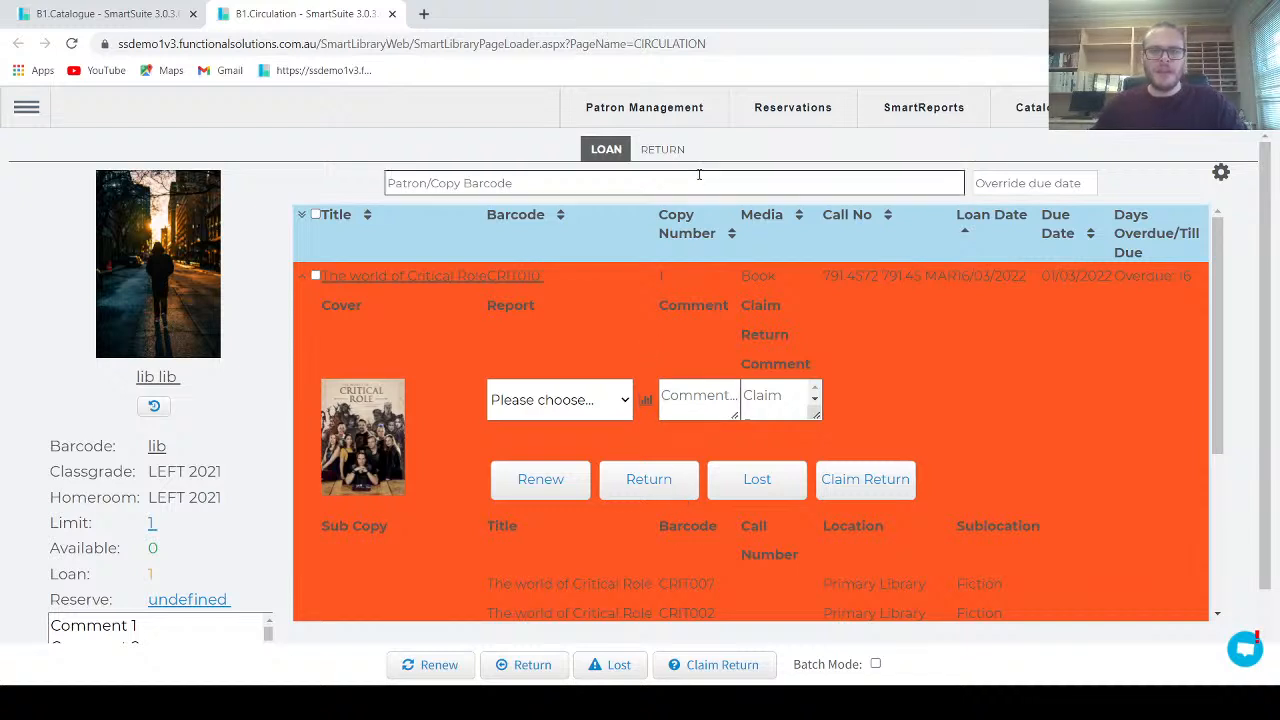
- Reload the circulation page, load the patron in loan mode by entering the patron's barcode, and accept the circulation warnings
click(663, 150)
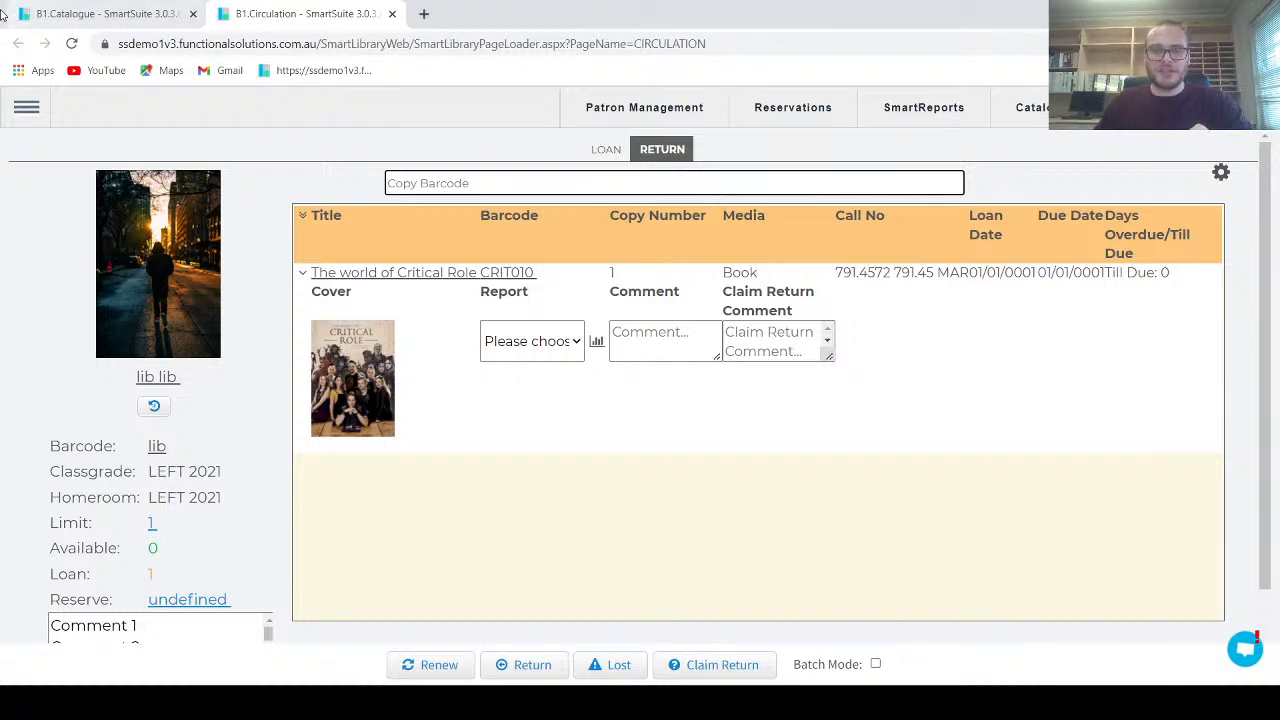
click(72, 44)
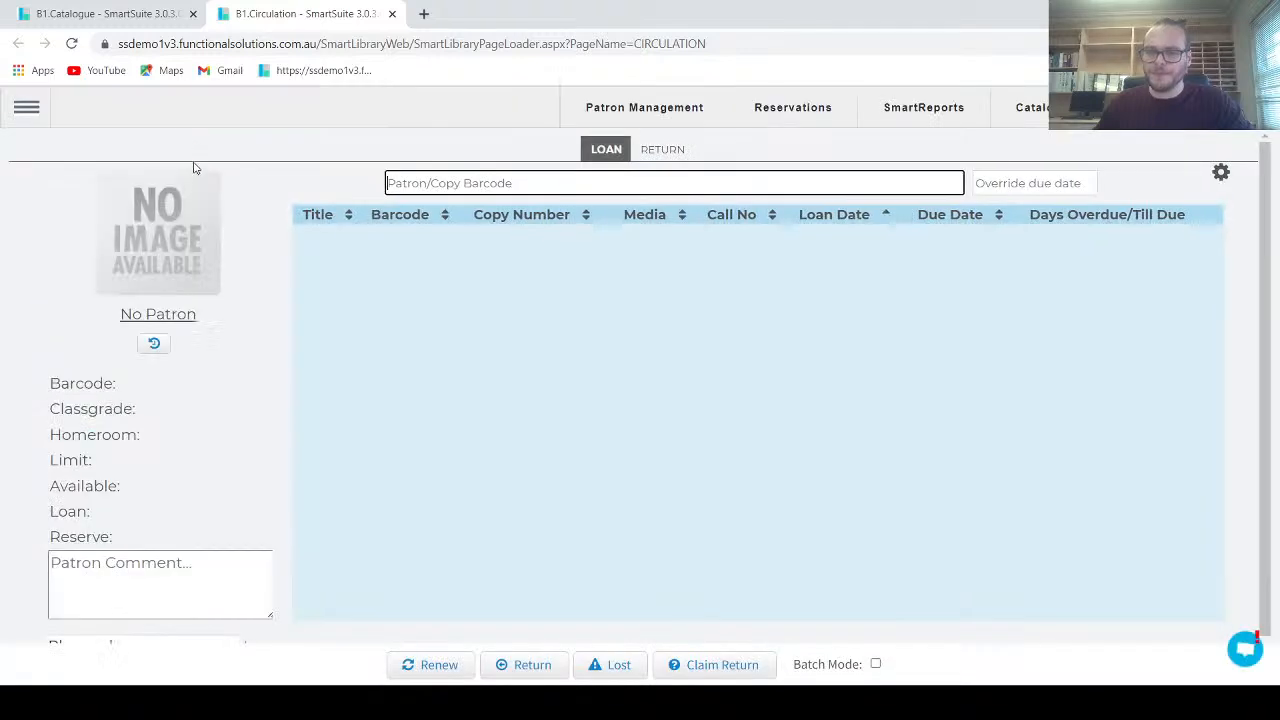
click(662, 149)
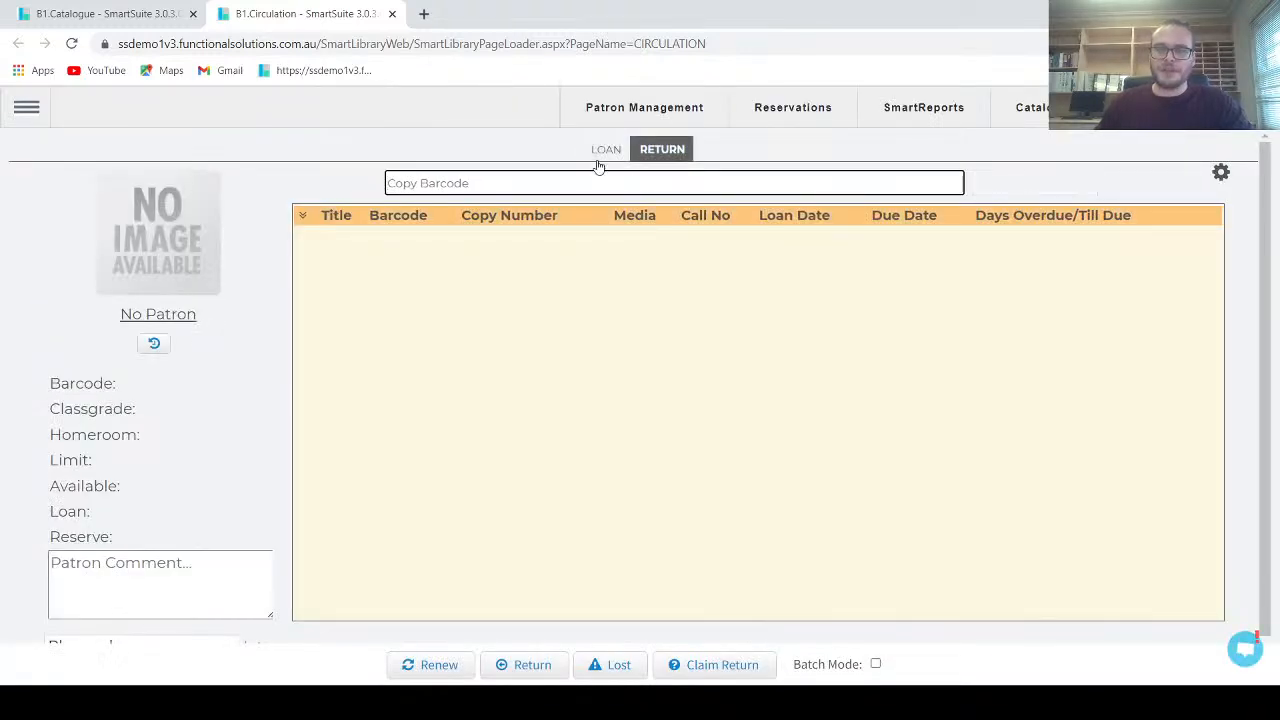
click(602, 152)
text(11)
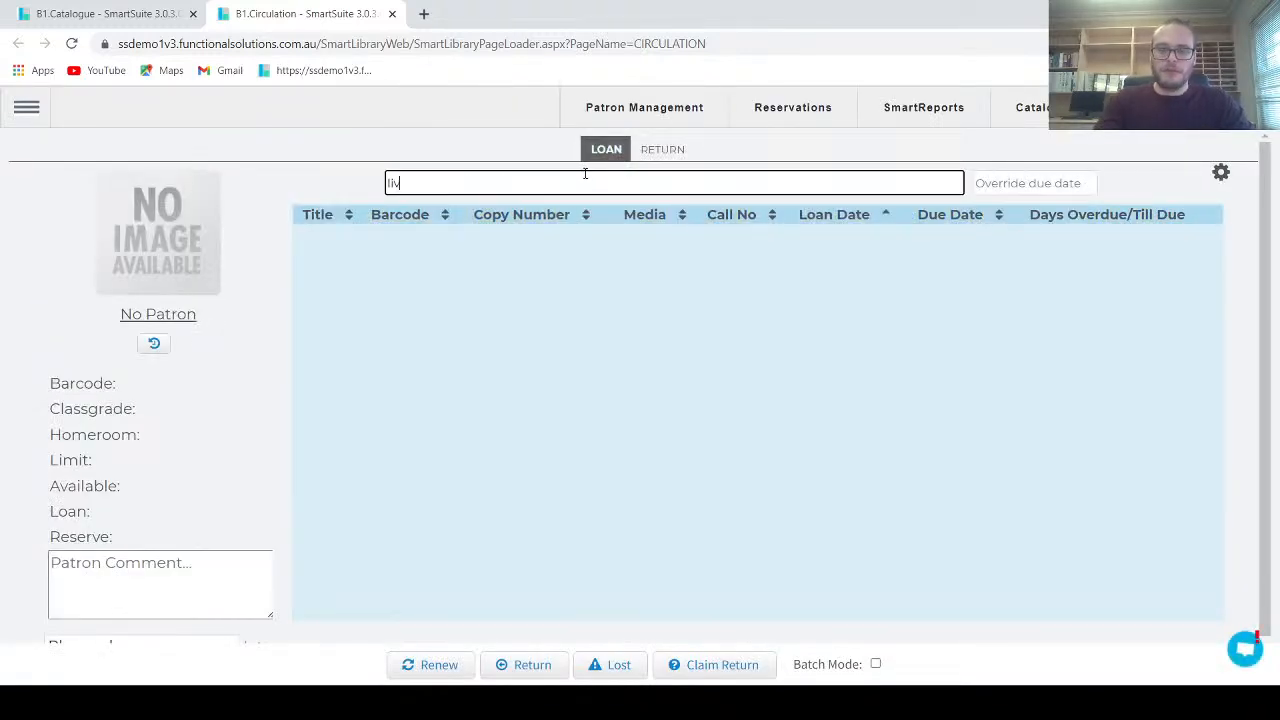
key(Return)
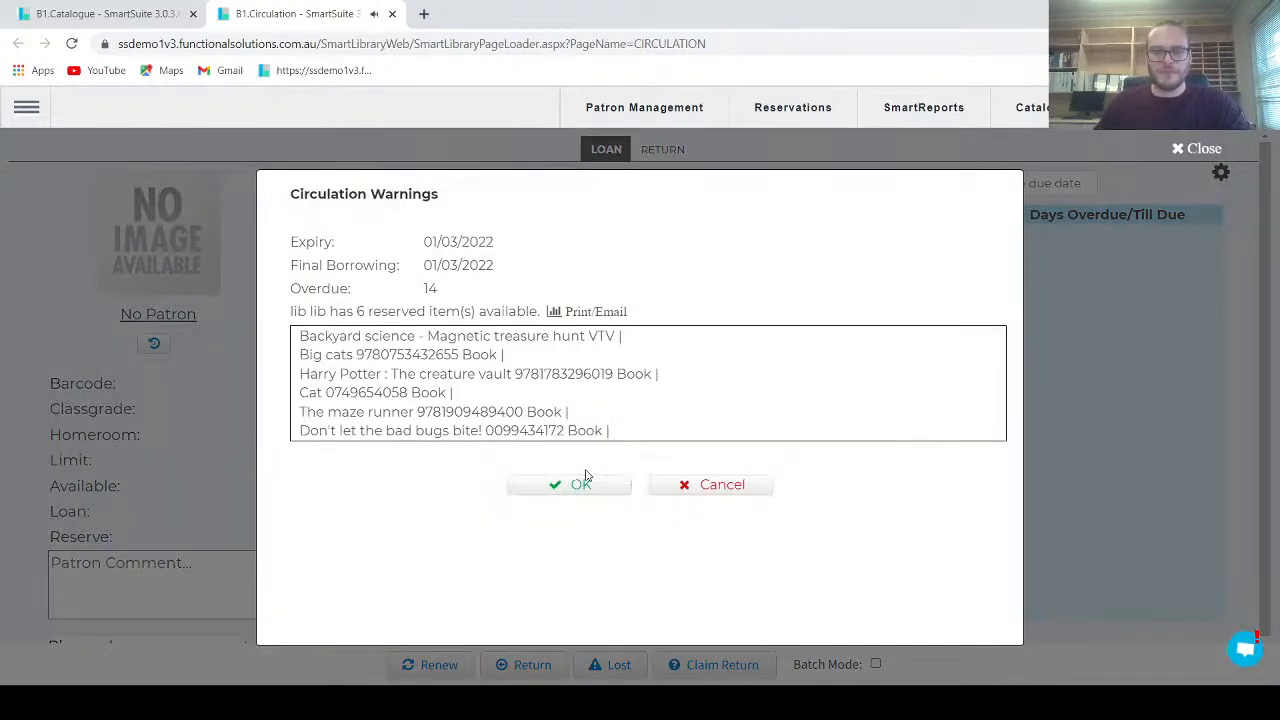
click(585, 480)
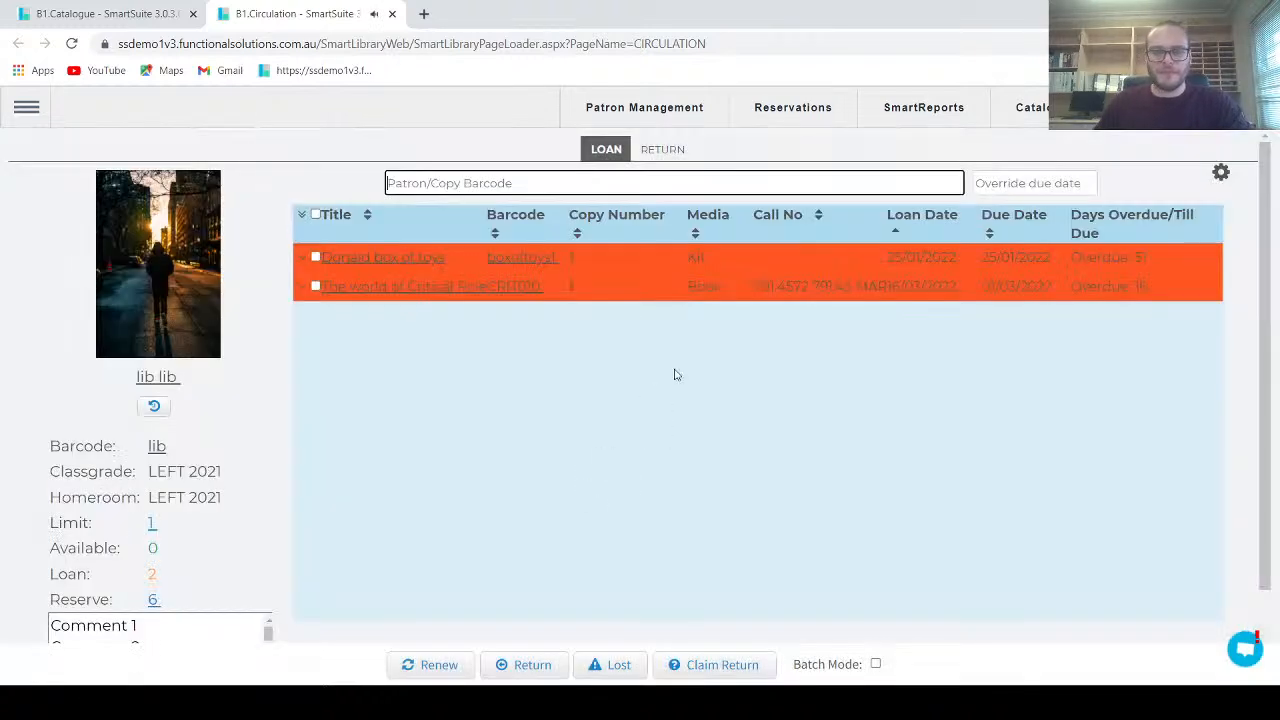
click(666, 150)
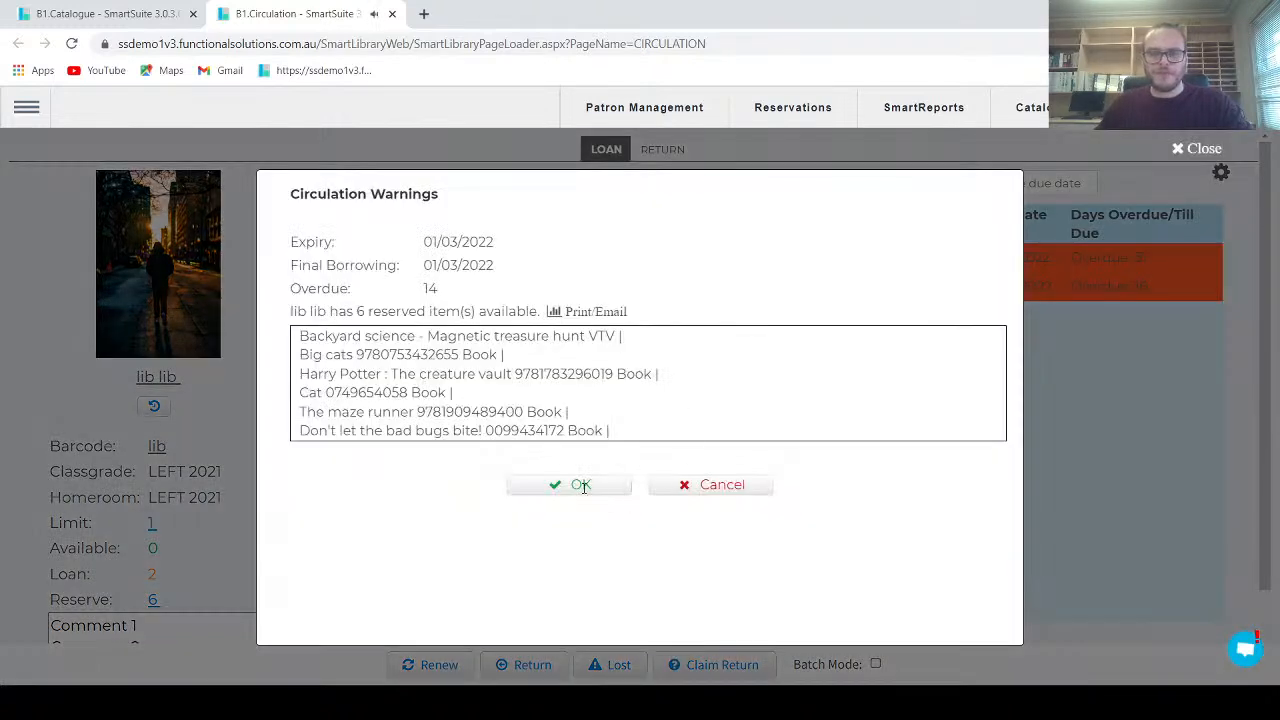
click(582, 487)
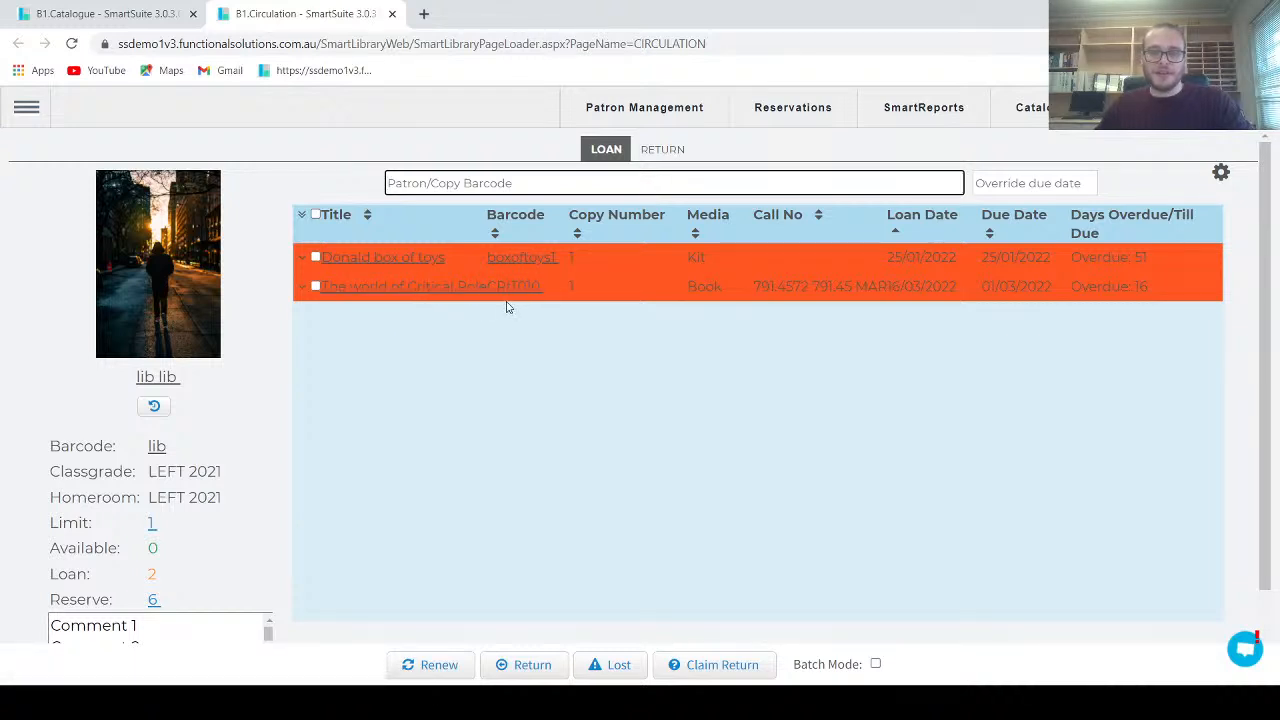
- Return kit copy CRIT010 in return mode with sub copies CRIT001 and CRIT008 deselected
click(656, 151)
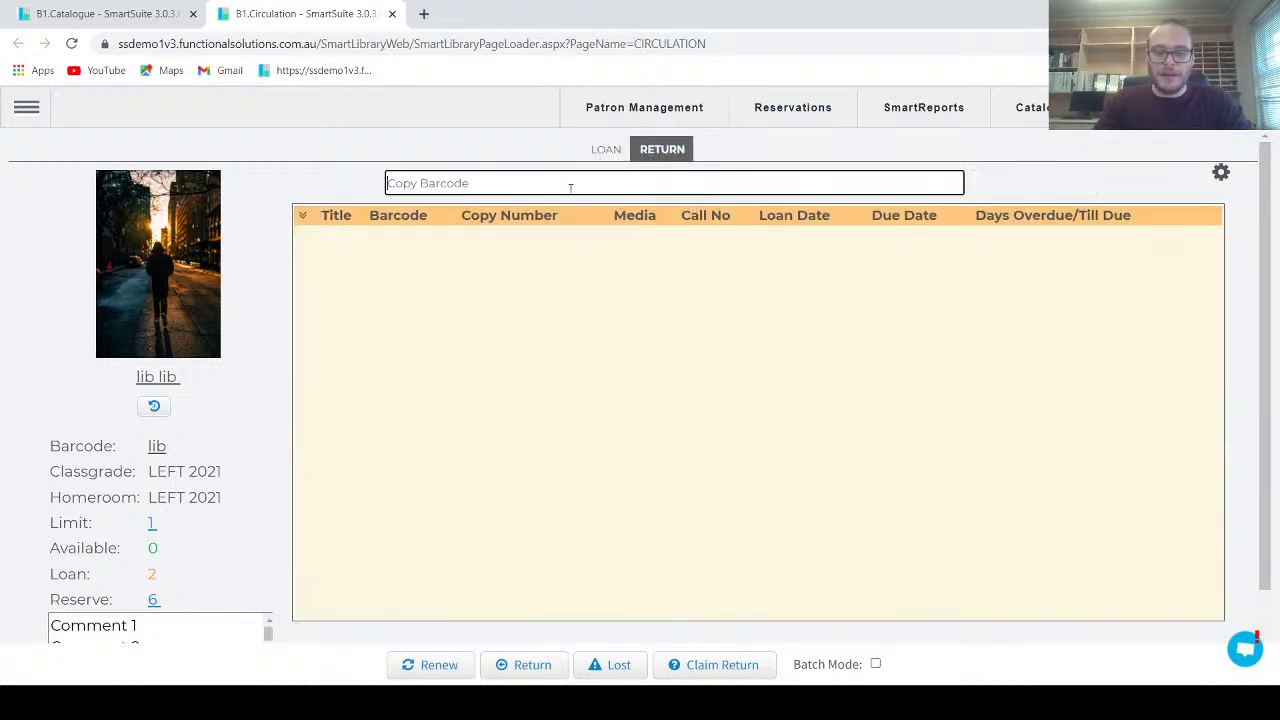
text(crit)
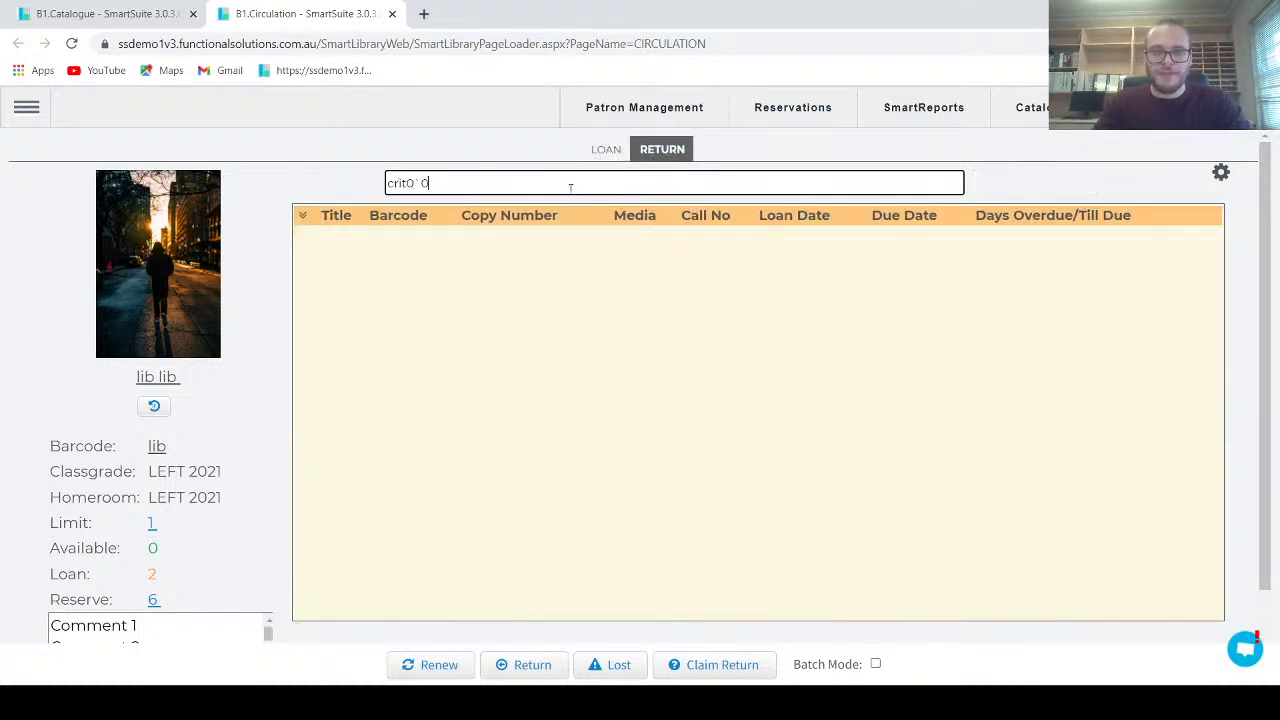
text(0`0)
key(BackSpace)
key(BackSpace)
key(Return)
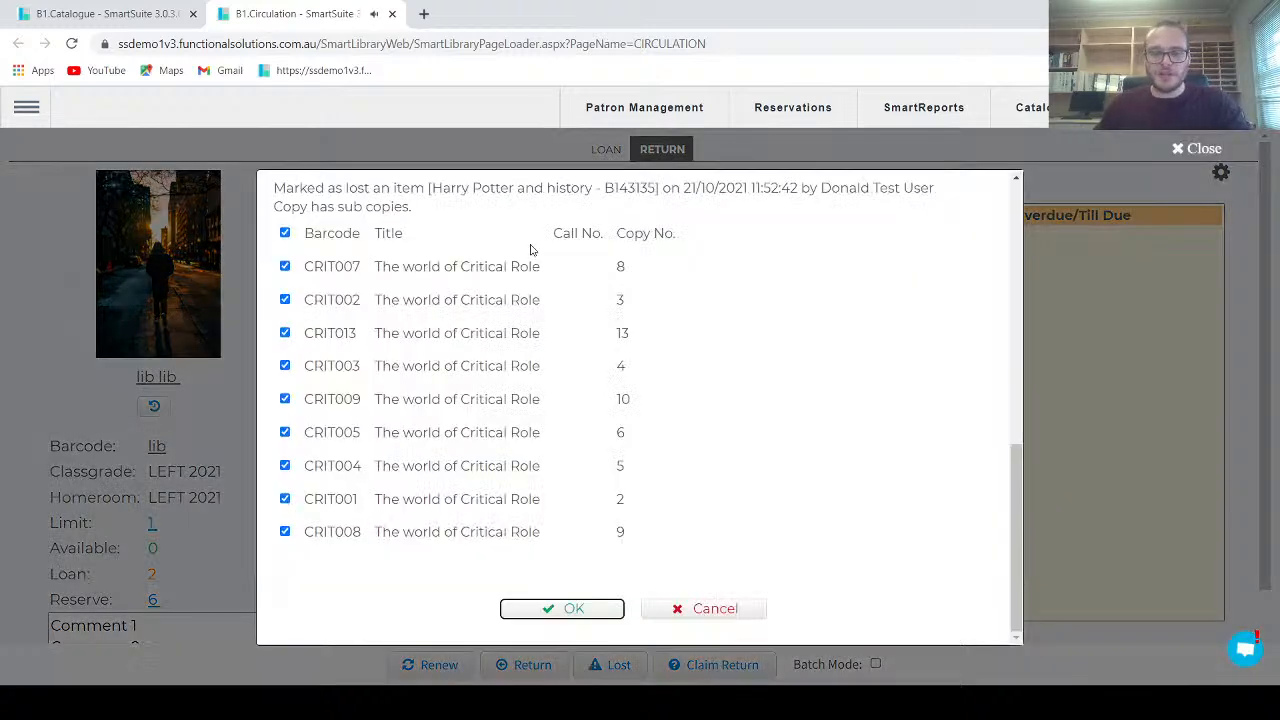
click(285, 532)
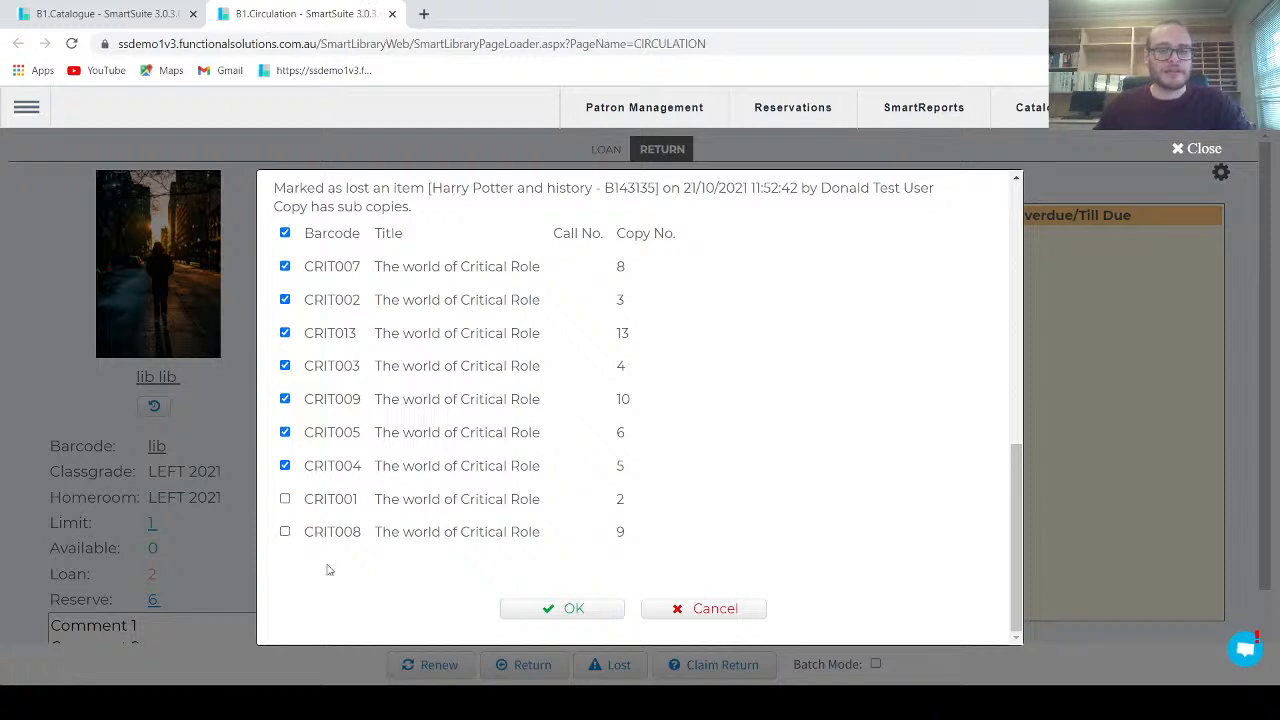
click(557, 611)
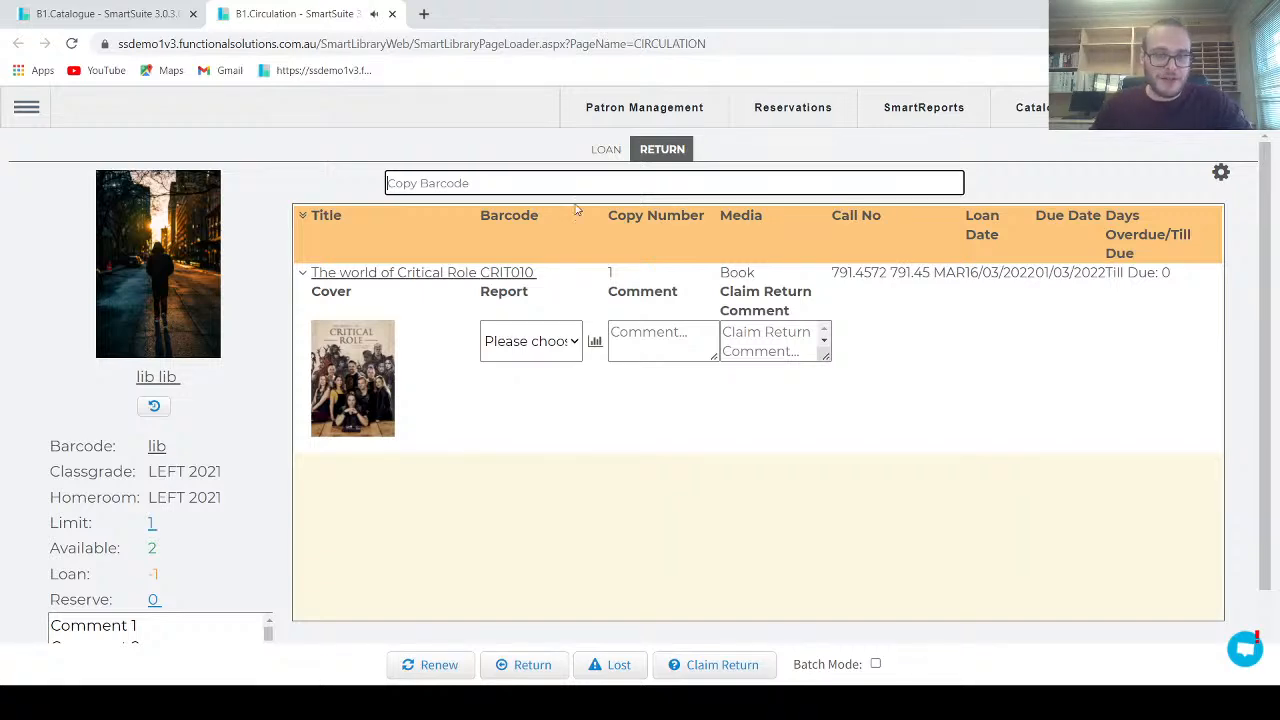
- Switch to loan mode, accept the circulation warnings, and expand the patron's remaining loan of CRIT001 to review it
click(607, 151)
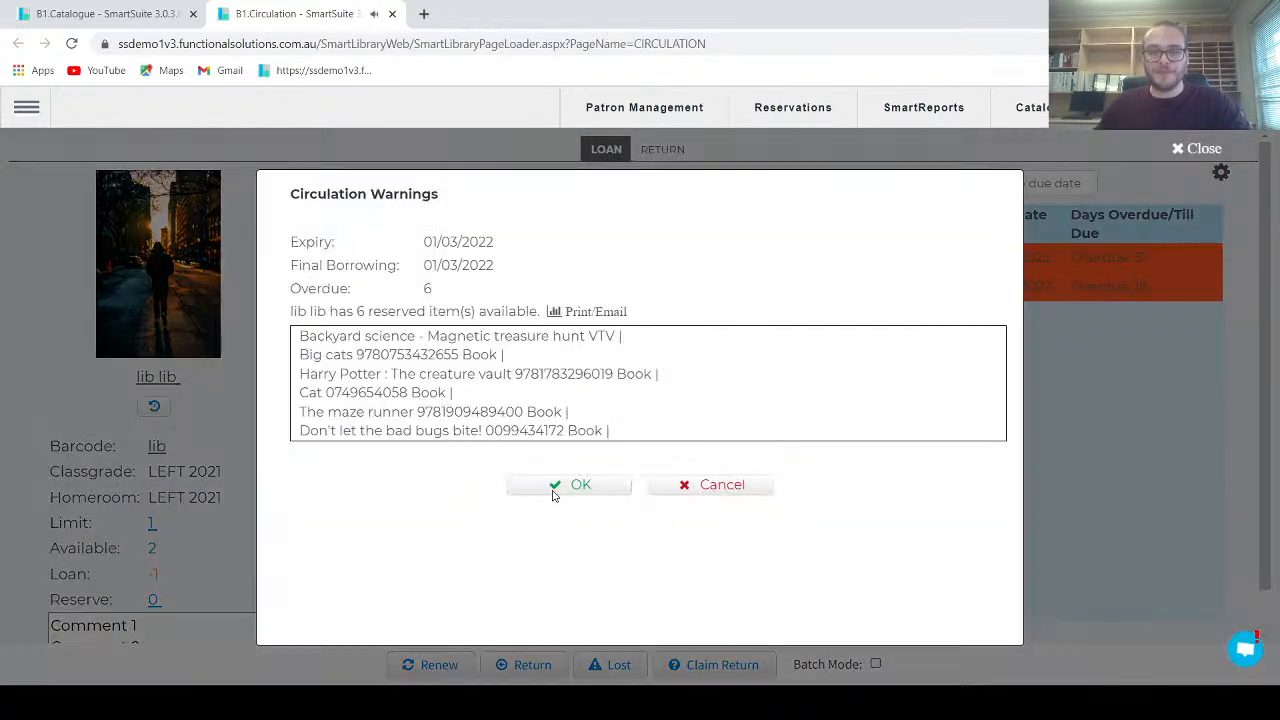
click(557, 490)
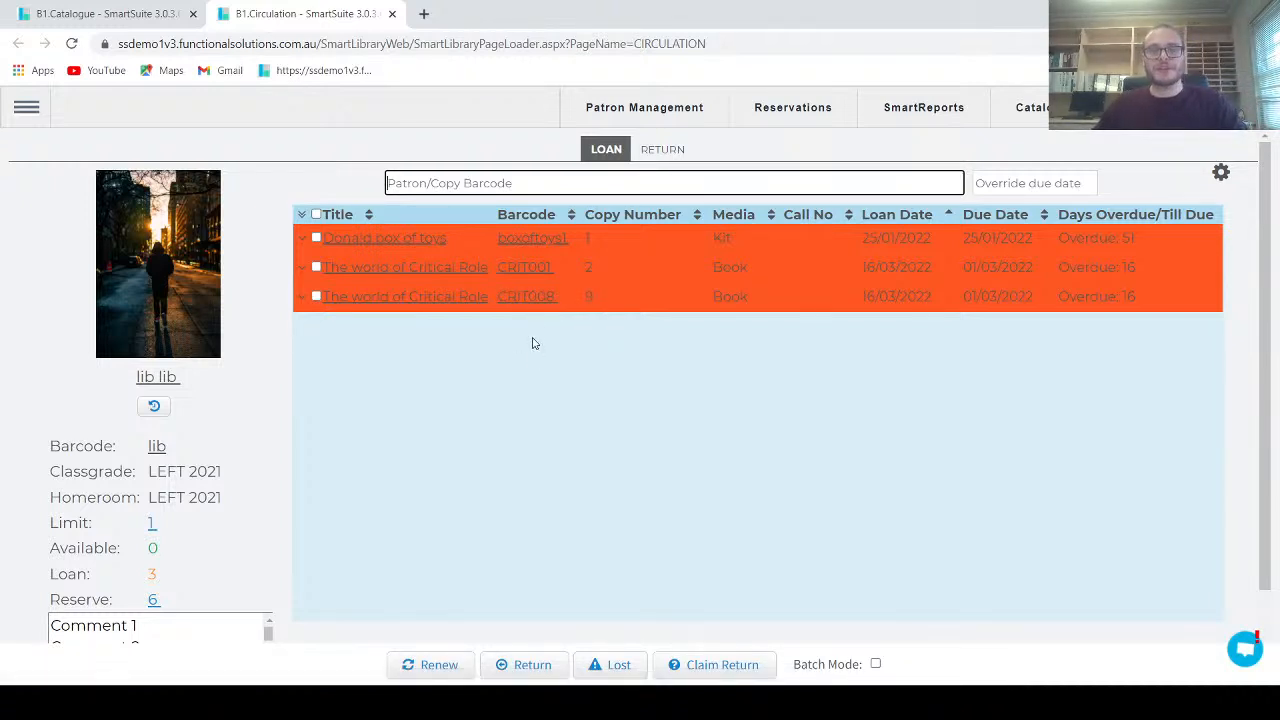
click(314, 269)
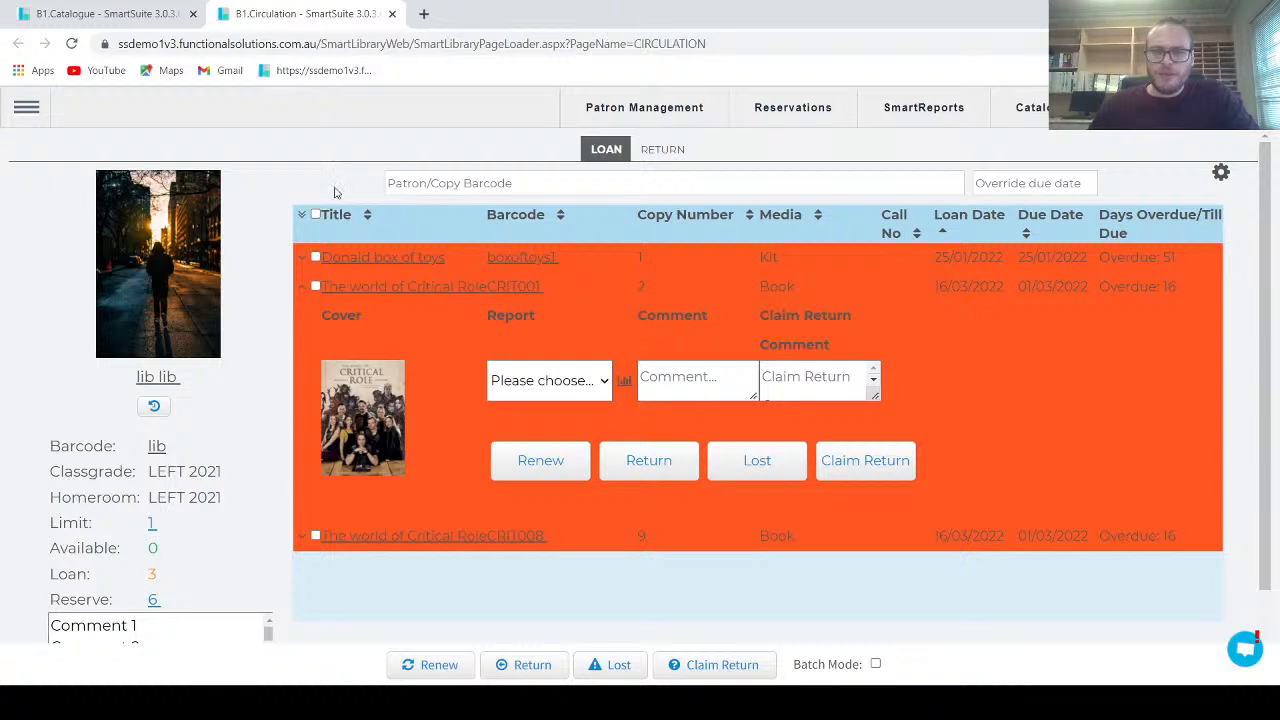
- Open the Catalogue page in a new browser tab and switch to that tab
click(27, 108)
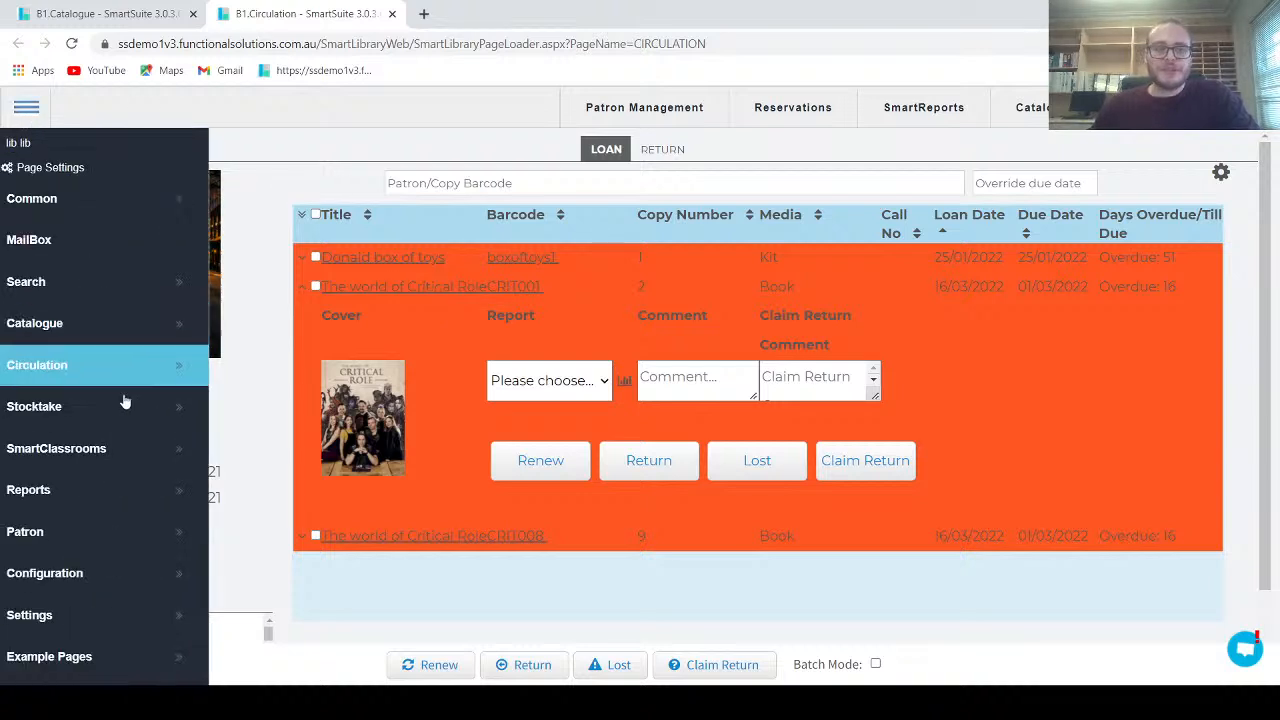
click(114, 334)
middle_click(303, 335)
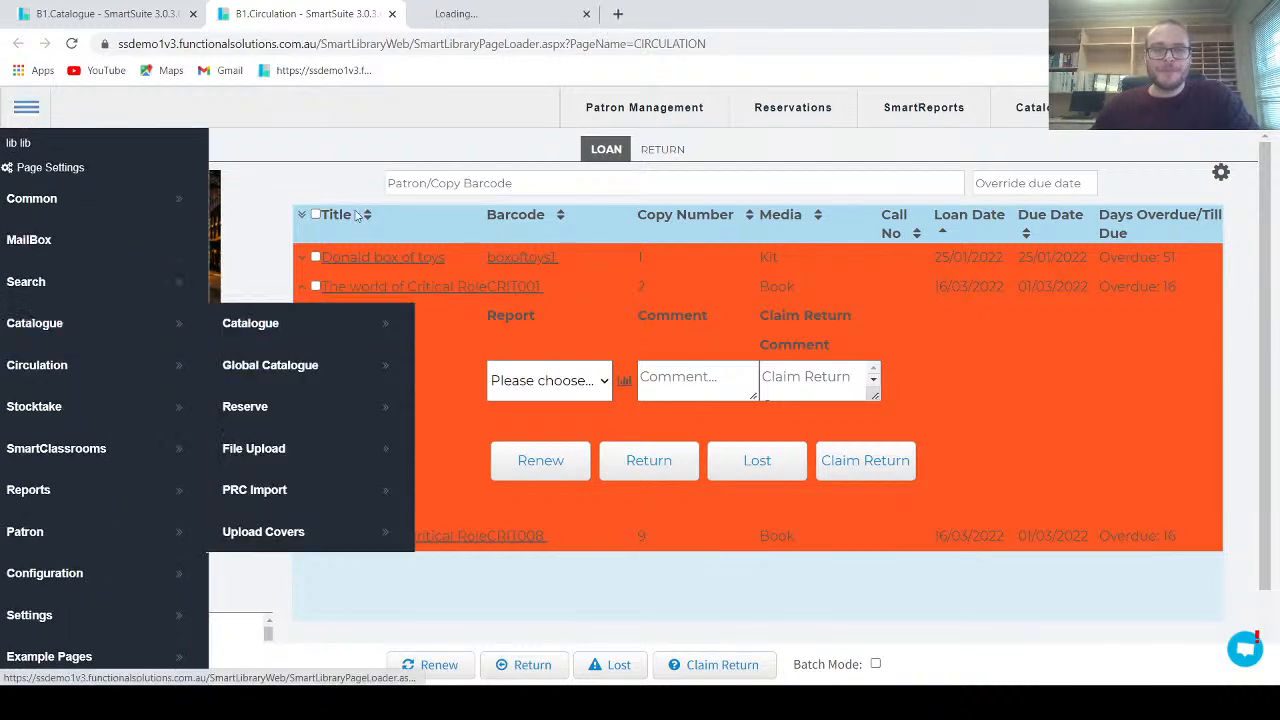
click(520, 8)
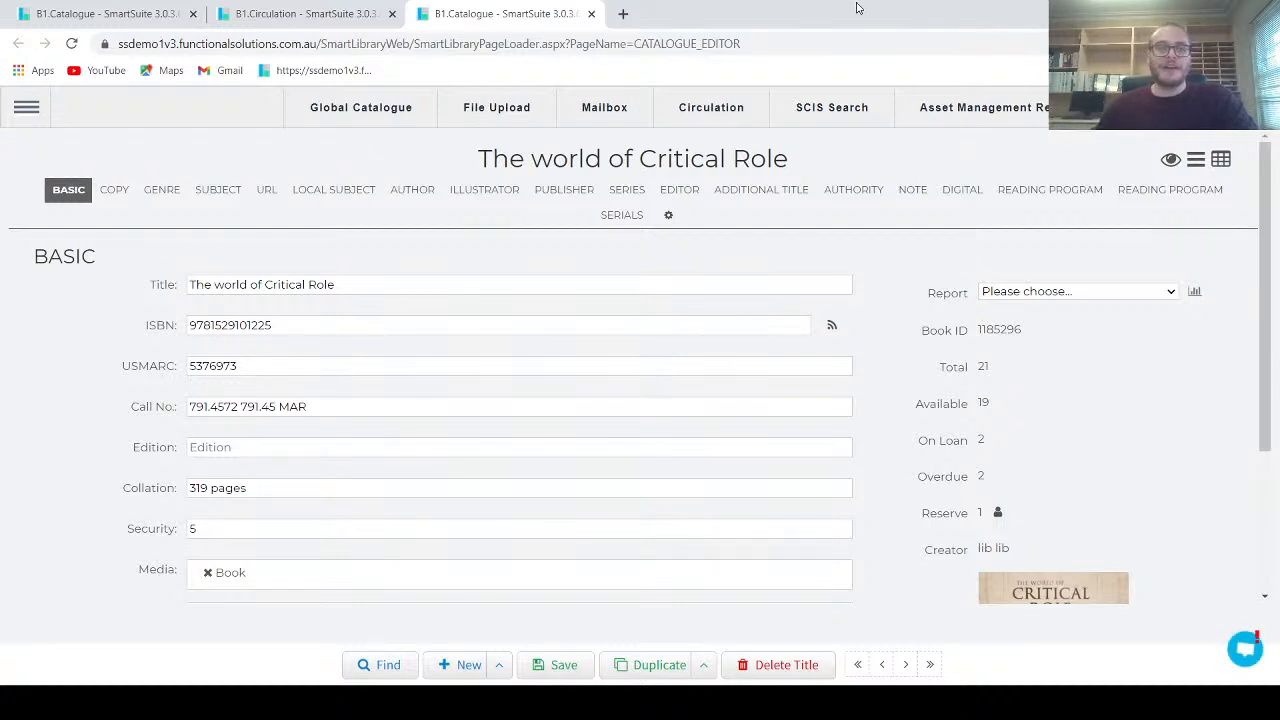
- Show the copy list of The world of Critical Role and examine the copy statuses and the kit and sub copy alerts
click(115, 190)
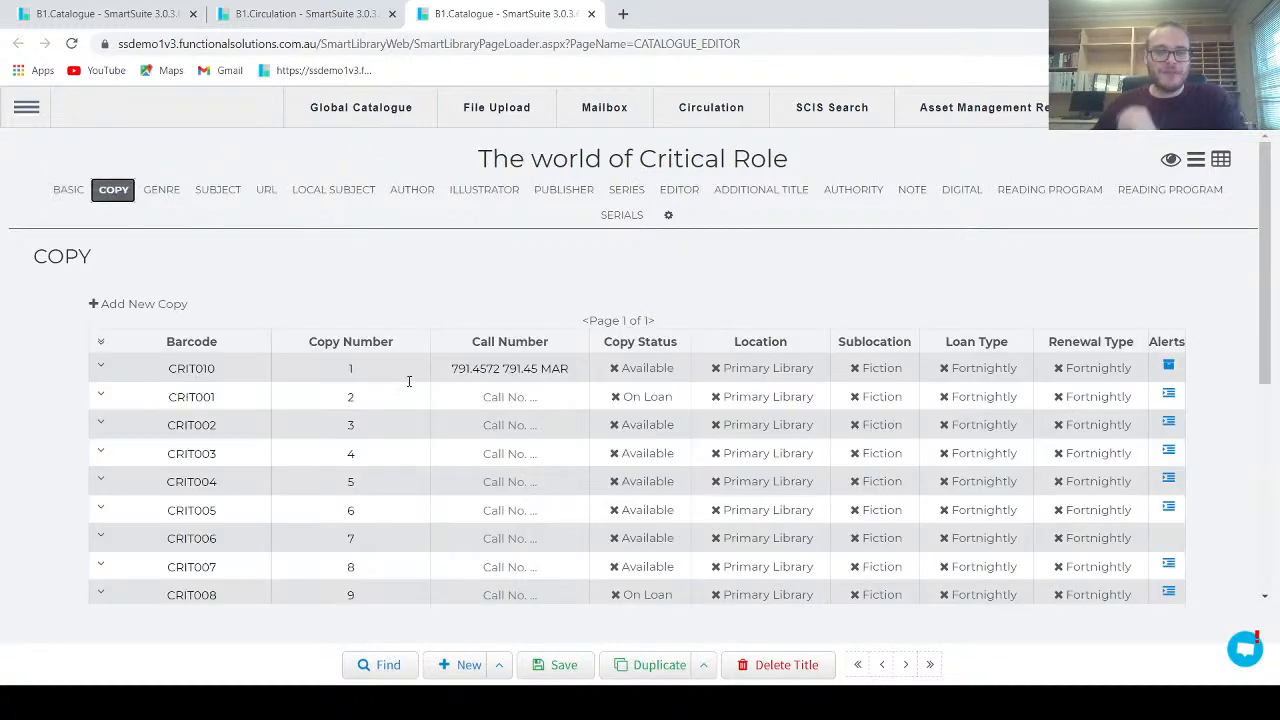
scroll(400, 372, down, 1)
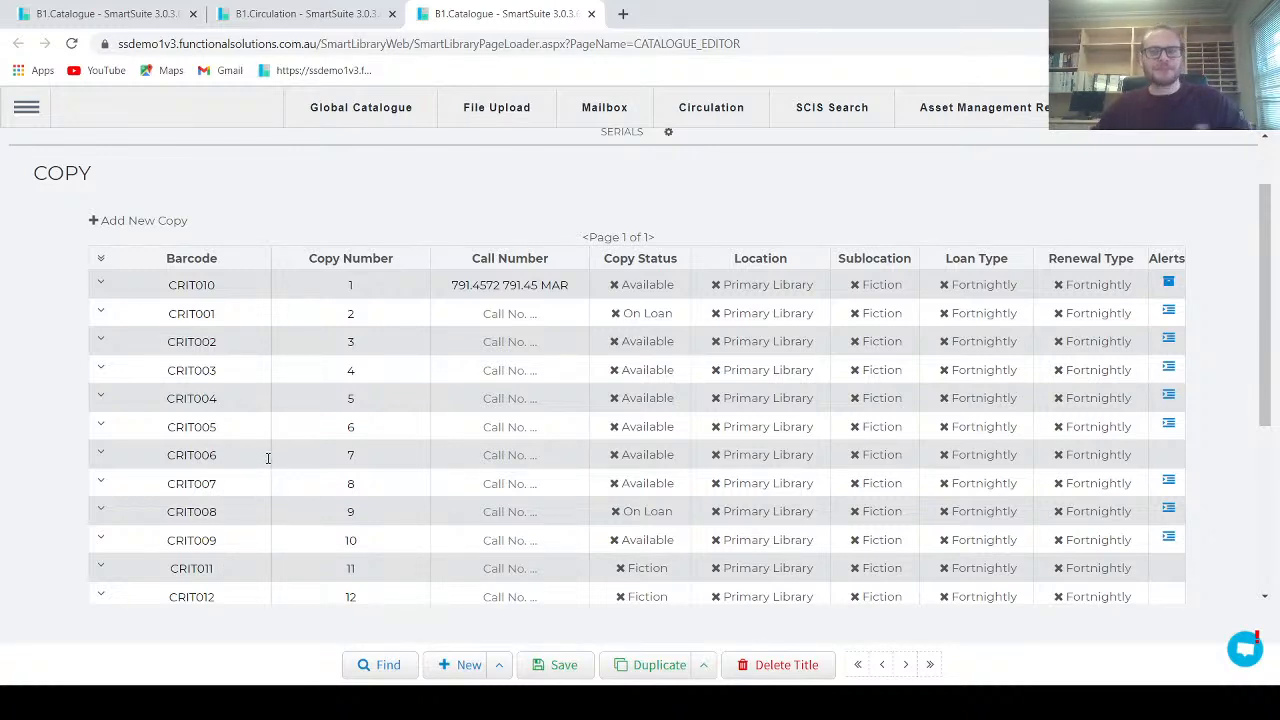
scroll(287, 410, up, 1)
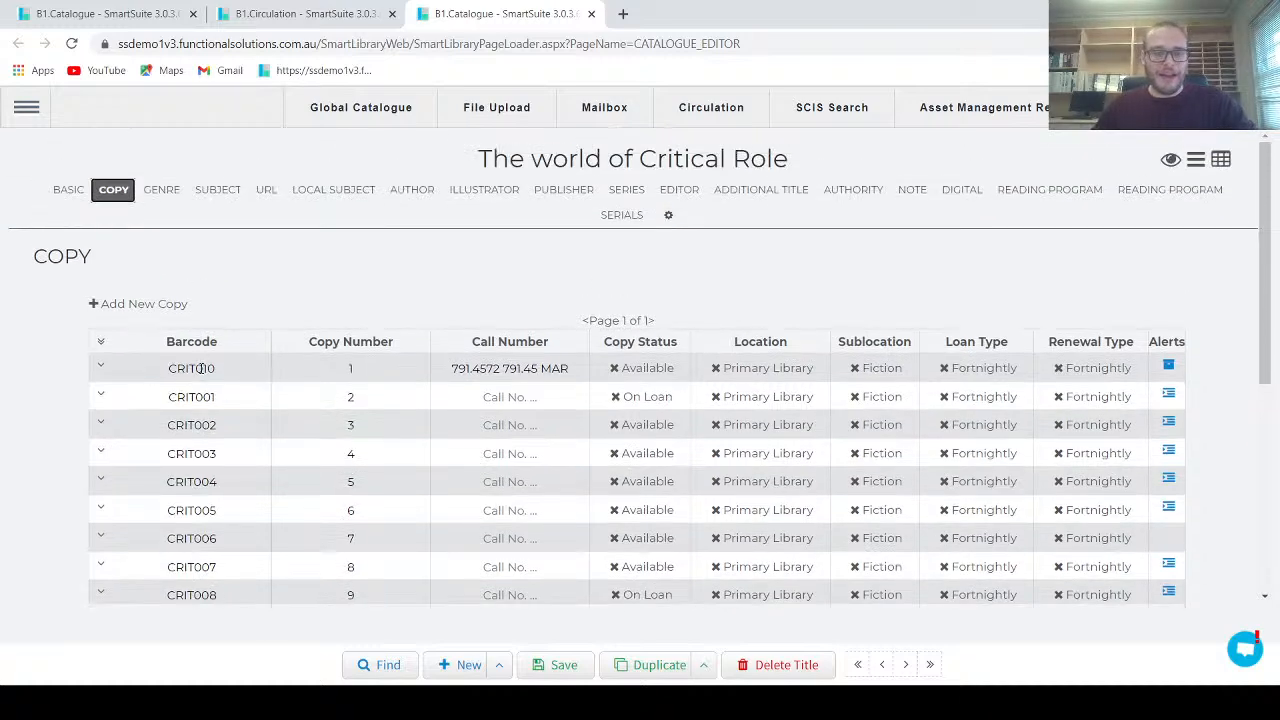
scroll(200, 368, down, 1)
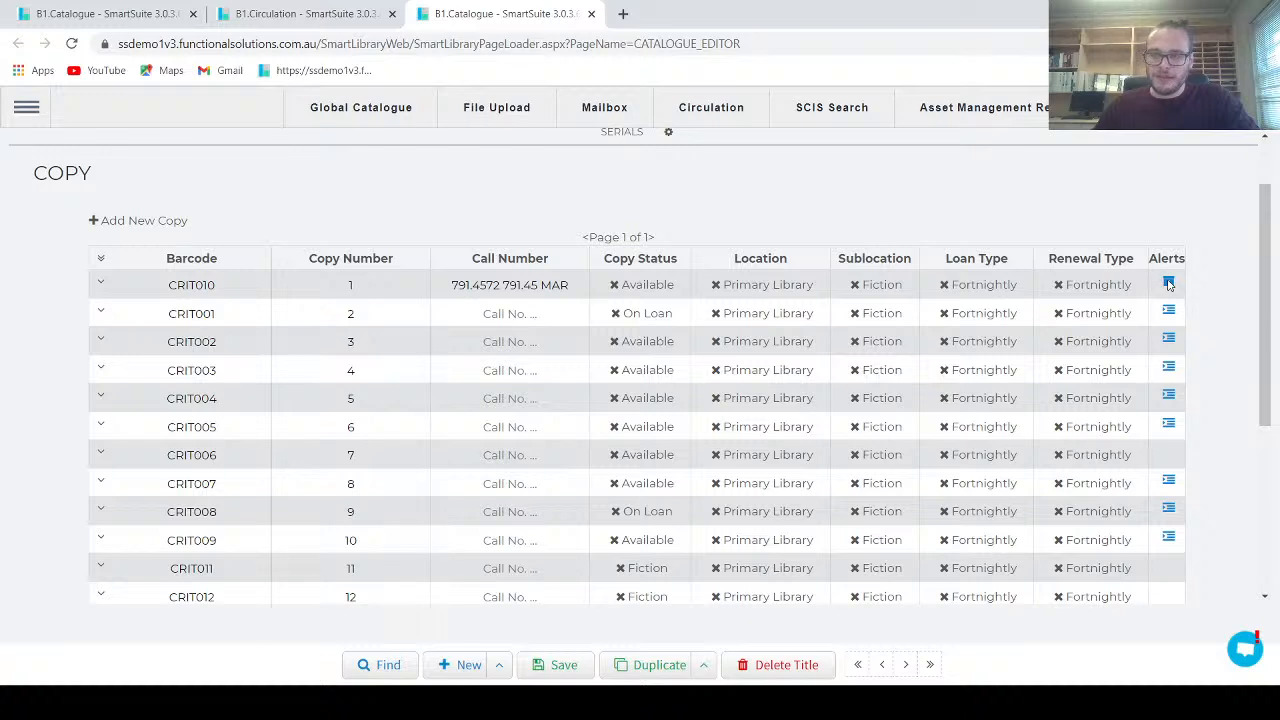
mouse_move(1174, 290)
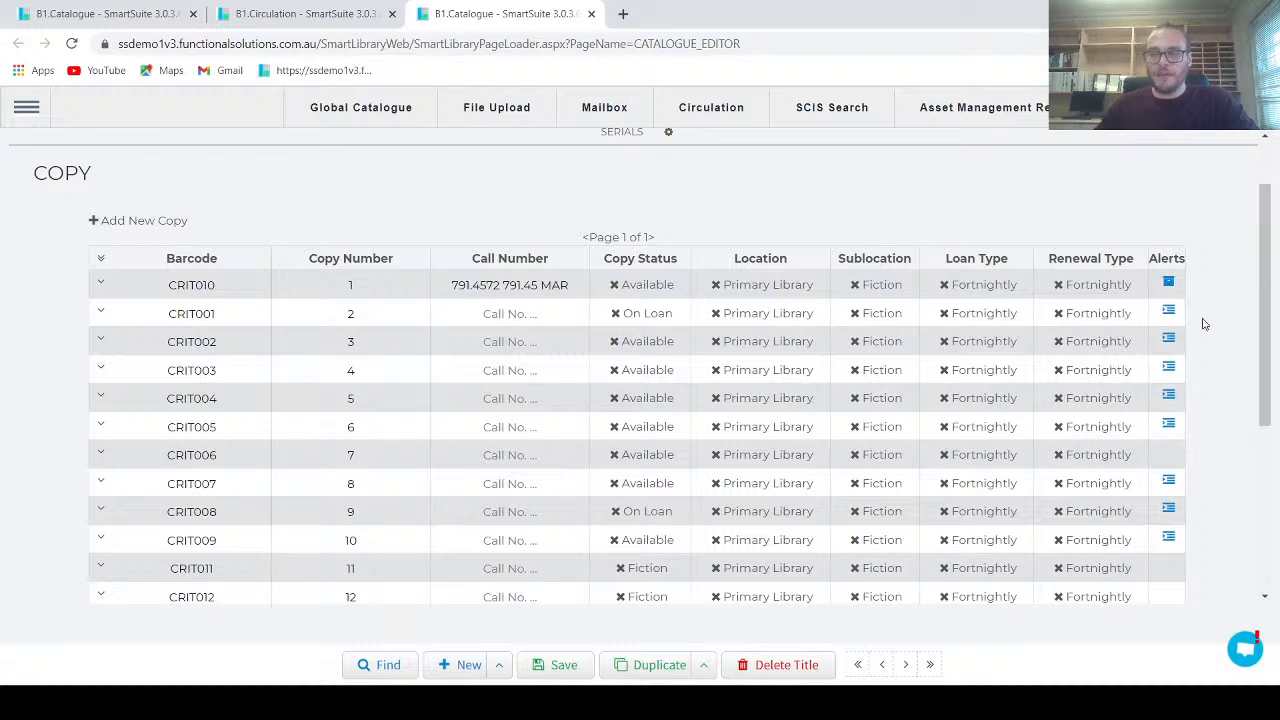
mouse_move(1168, 313)
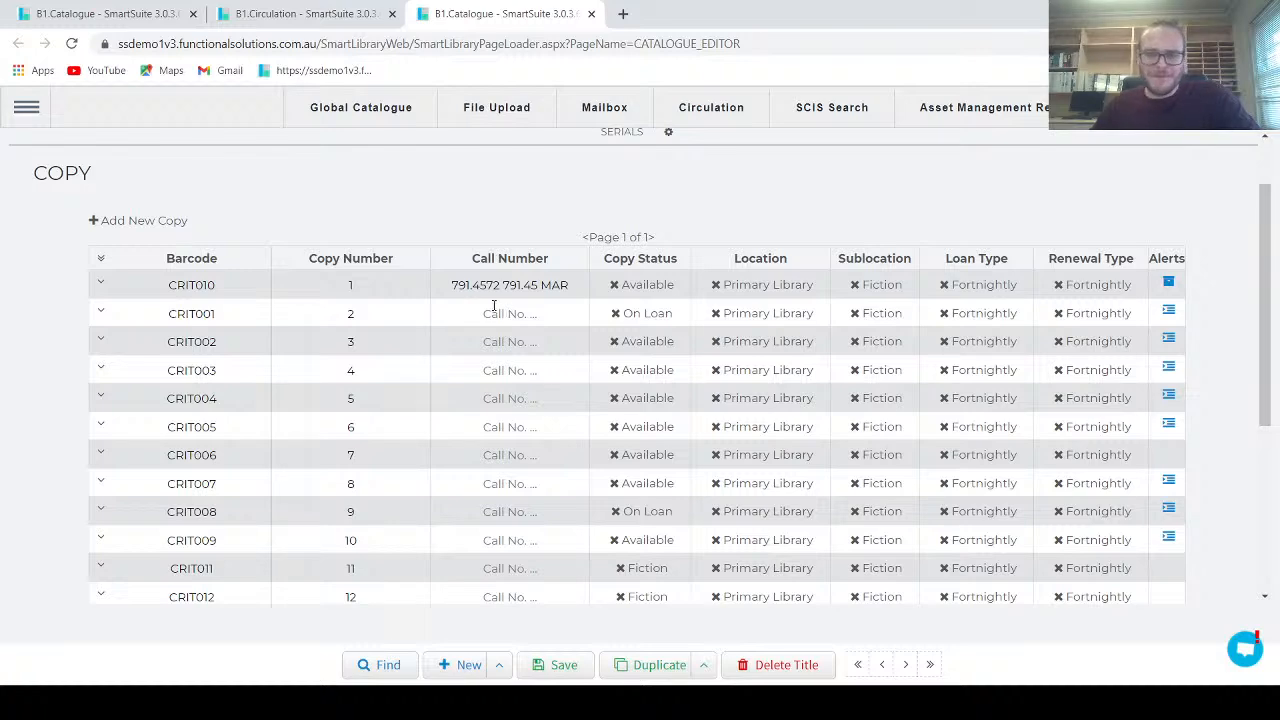
- Open the Kit Manager for copy CRIT010 and try to add copy CRIT013 to the kit contents
click(101, 285)
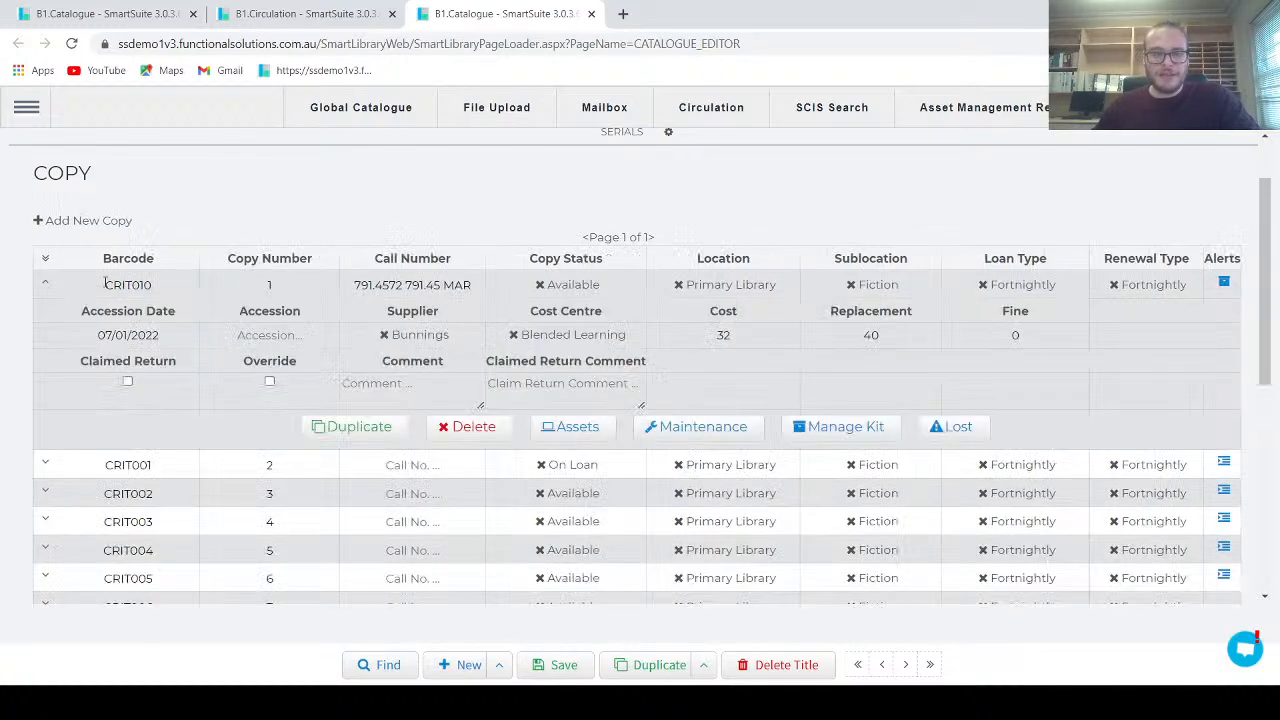
click(850, 430)
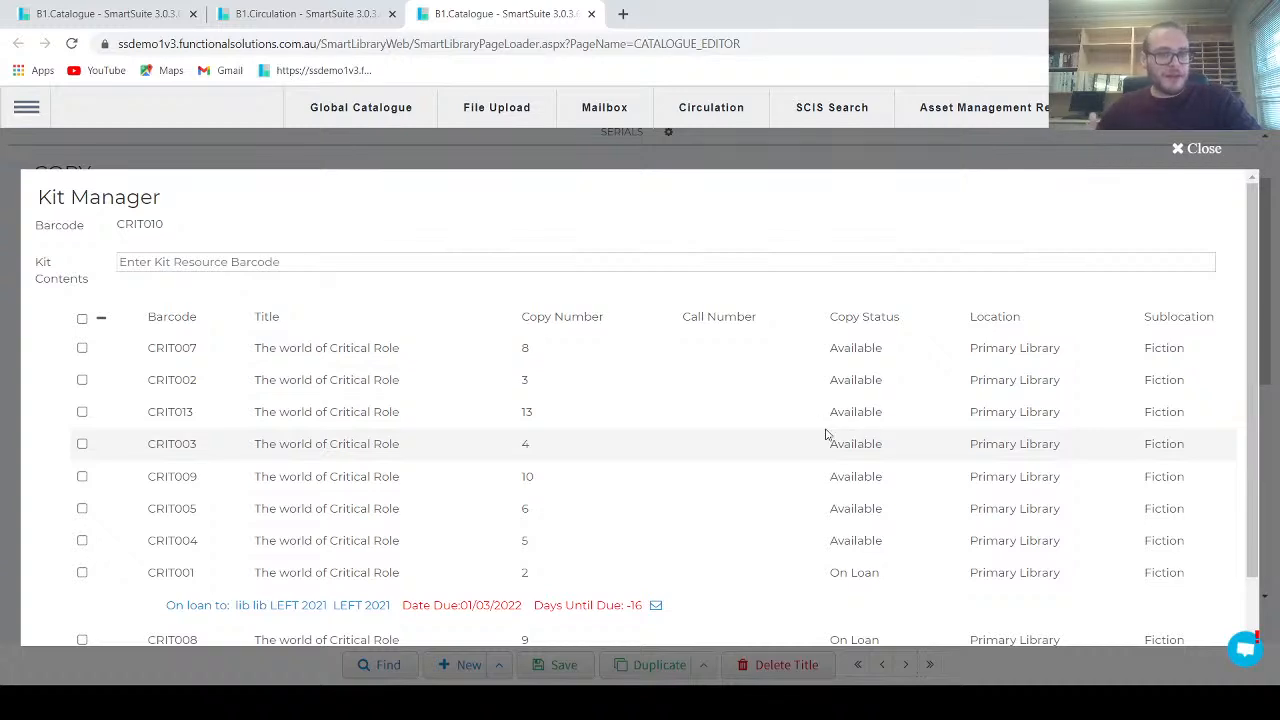
click(231, 262)
text(CRIT013)
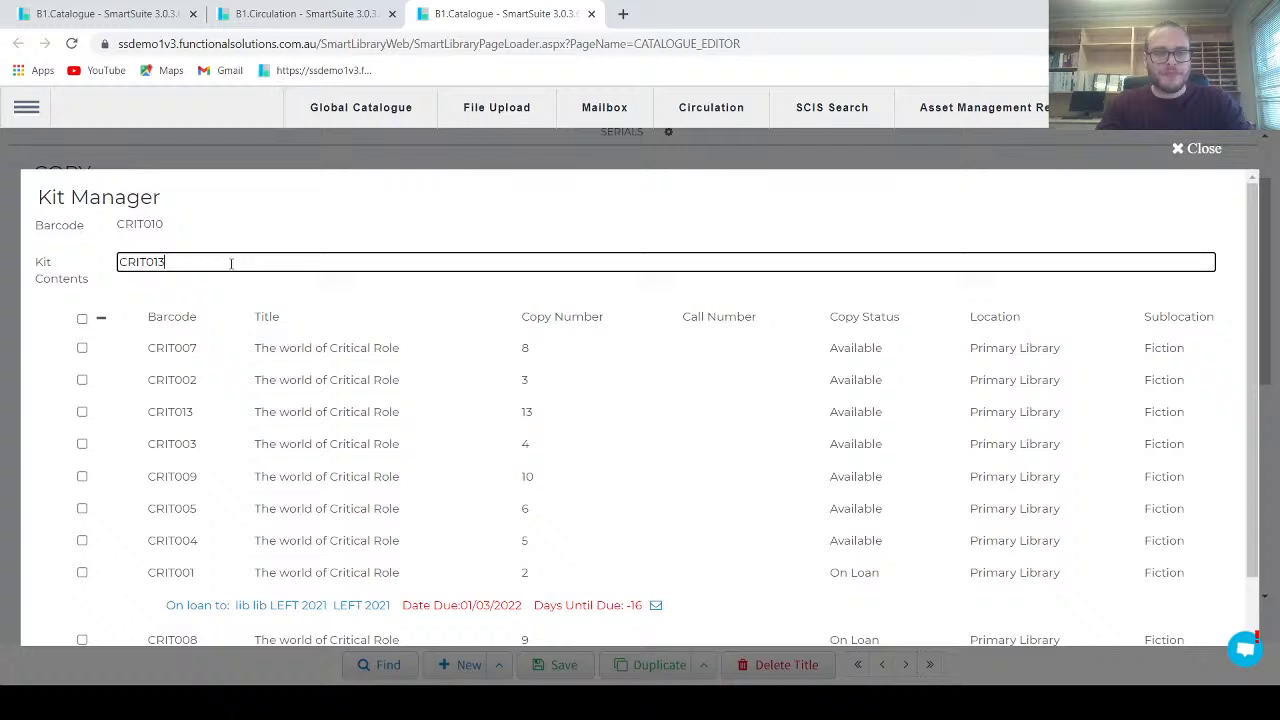
key(Return)
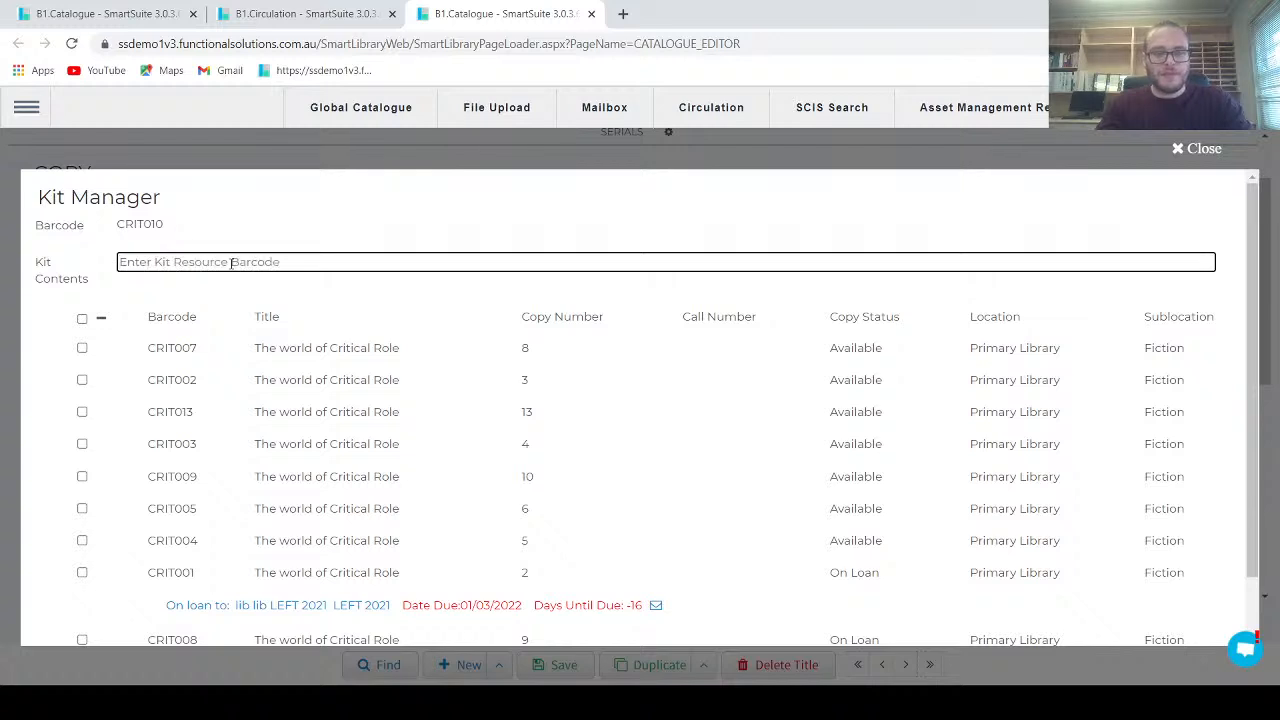
- Add copy CRIT014 to the contents of kit CRIT010 and review the kit's list of sub copies
text(CRIT014)
key(Return)
scroll(234, 283, down, 2)
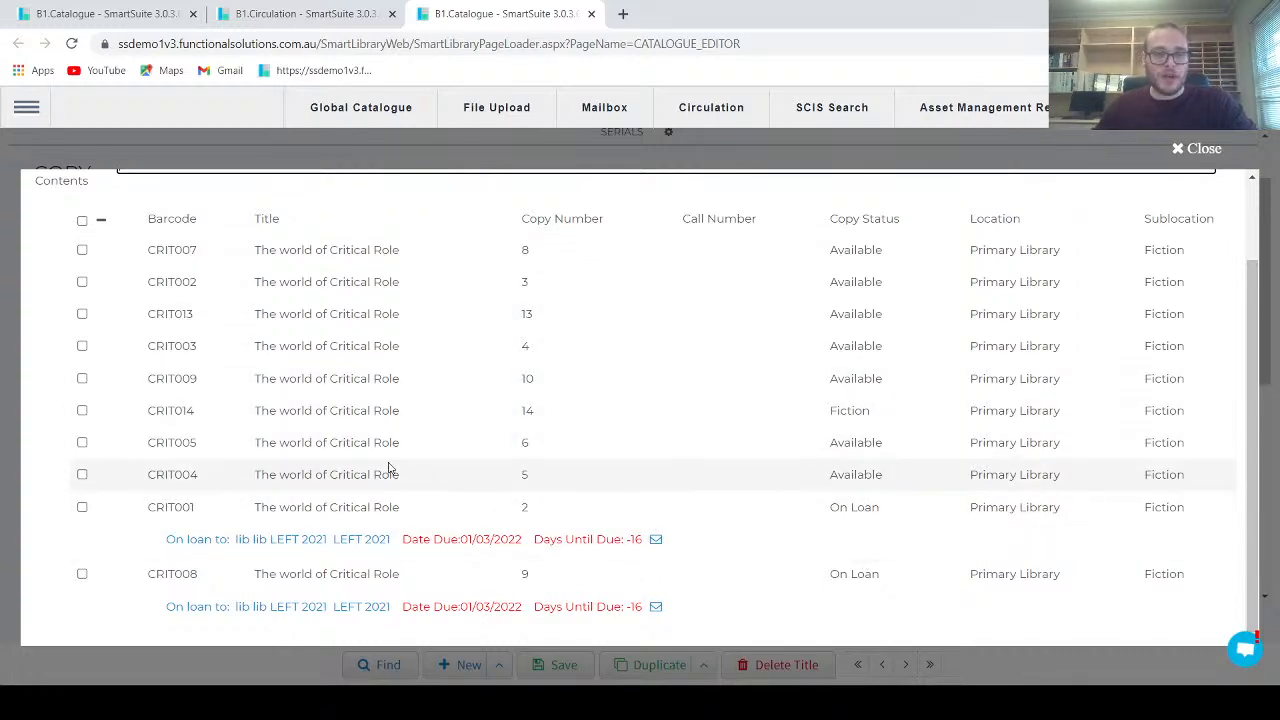
- Remove copy CRIT003 from the contents of kit CRIT010, confirm the deletion and close the Kit Manager
click(82, 346)
scroll(100, 335, up, 1)
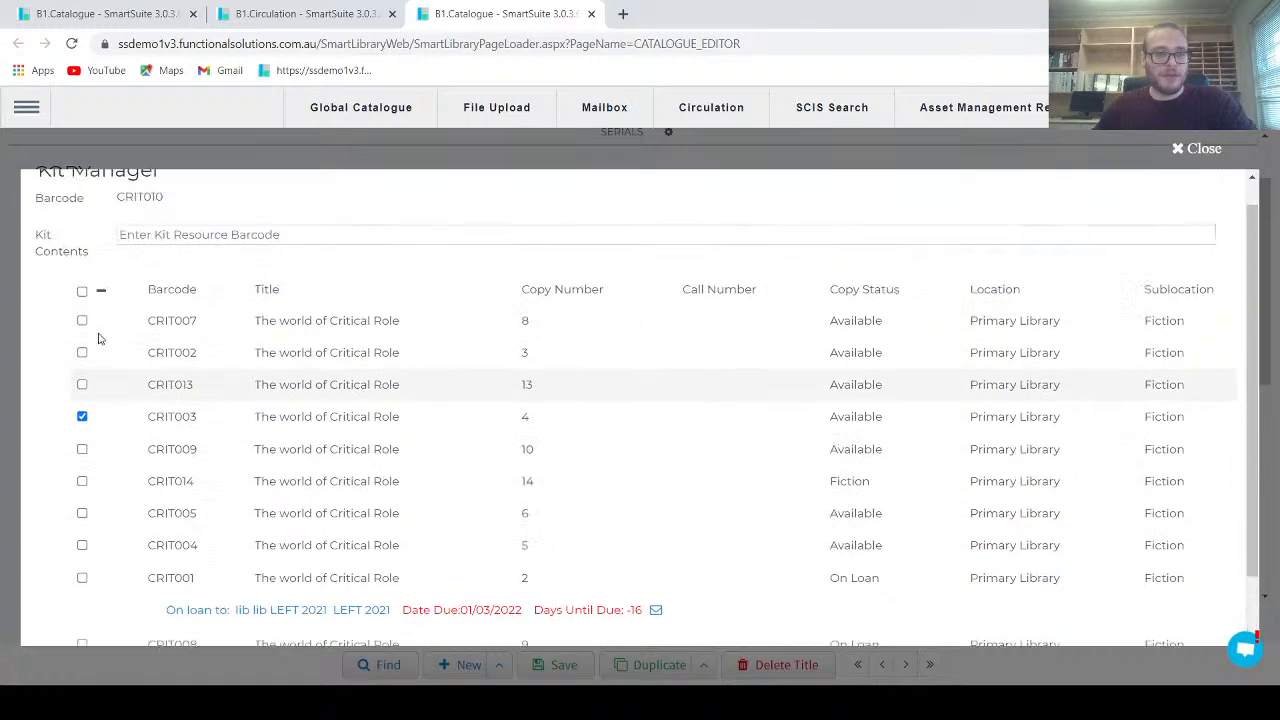
scroll(75, 285, down, 1)
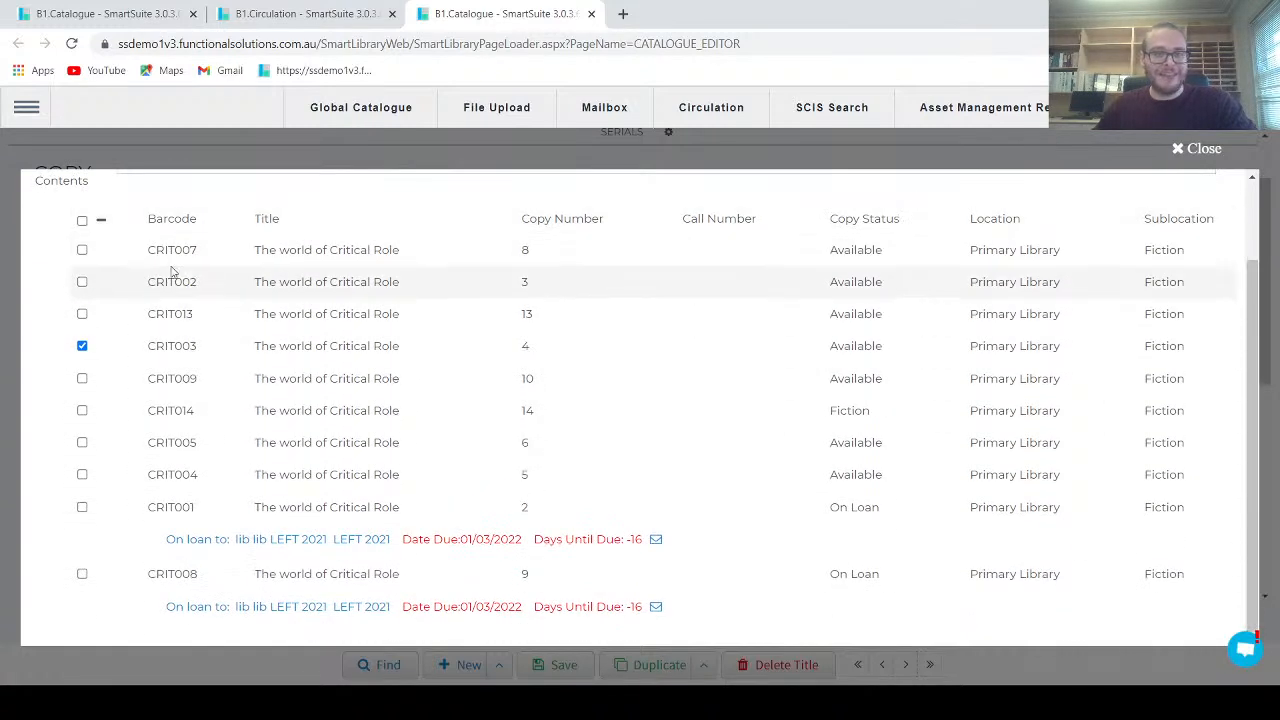
click(101, 222)
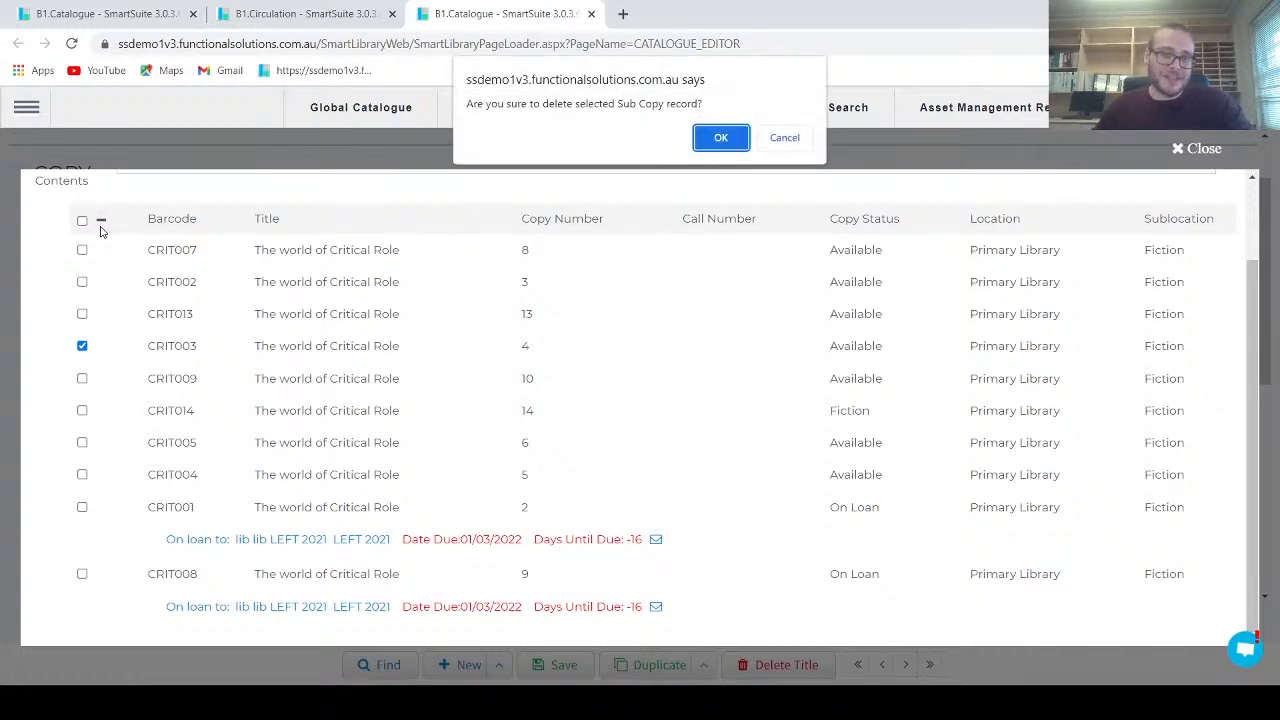
click(719, 139)
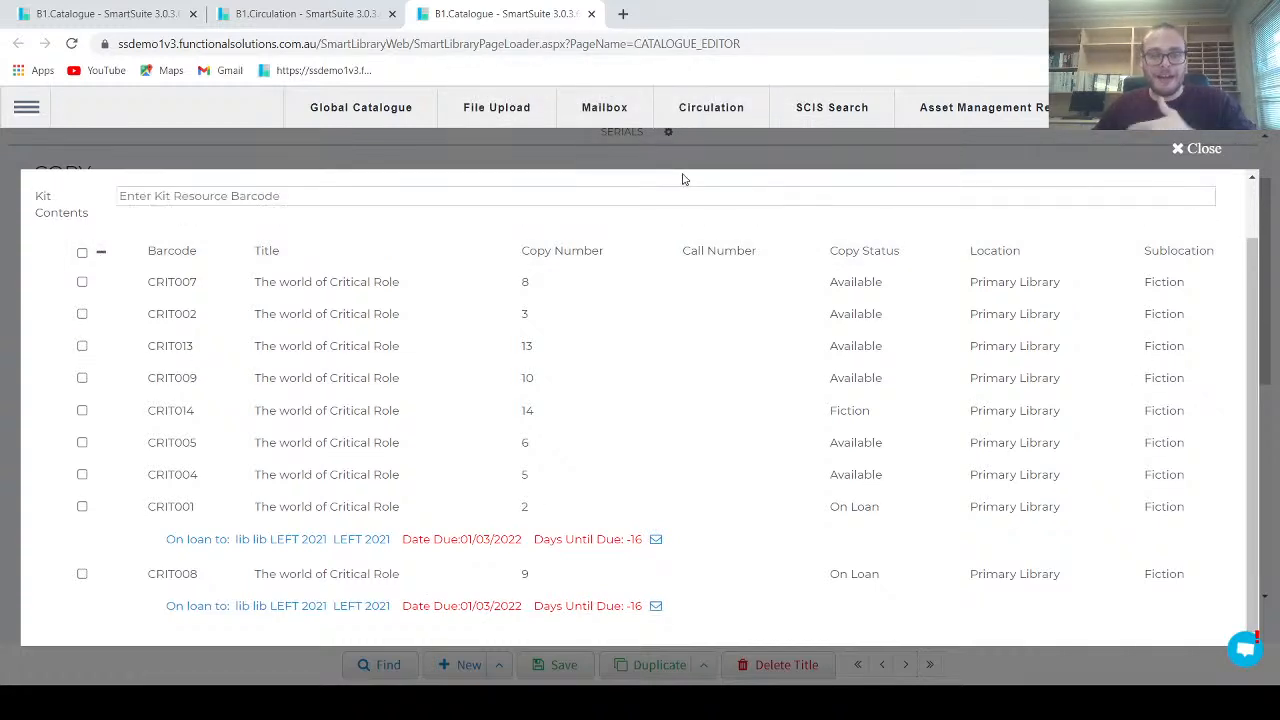
click(1200, 149)
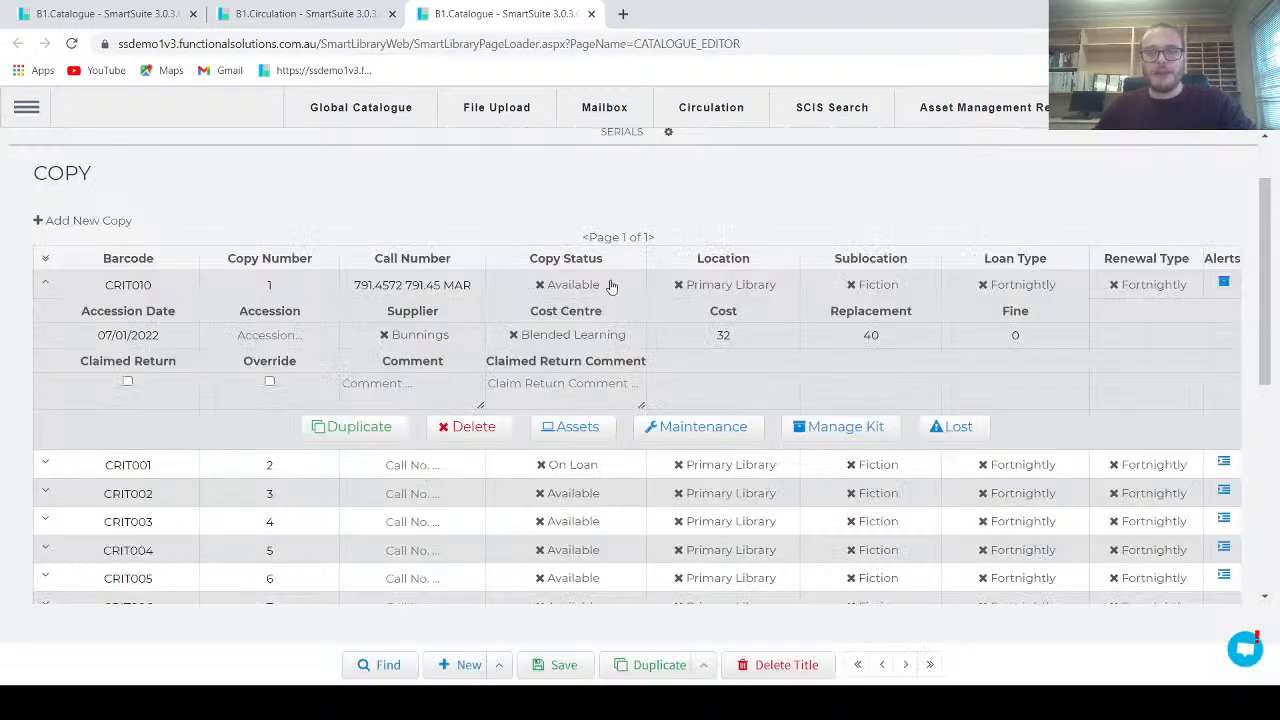
- Review the kit borrowing and kit returning options in the Circulation Configuration and save the configuration
click(346, 10)
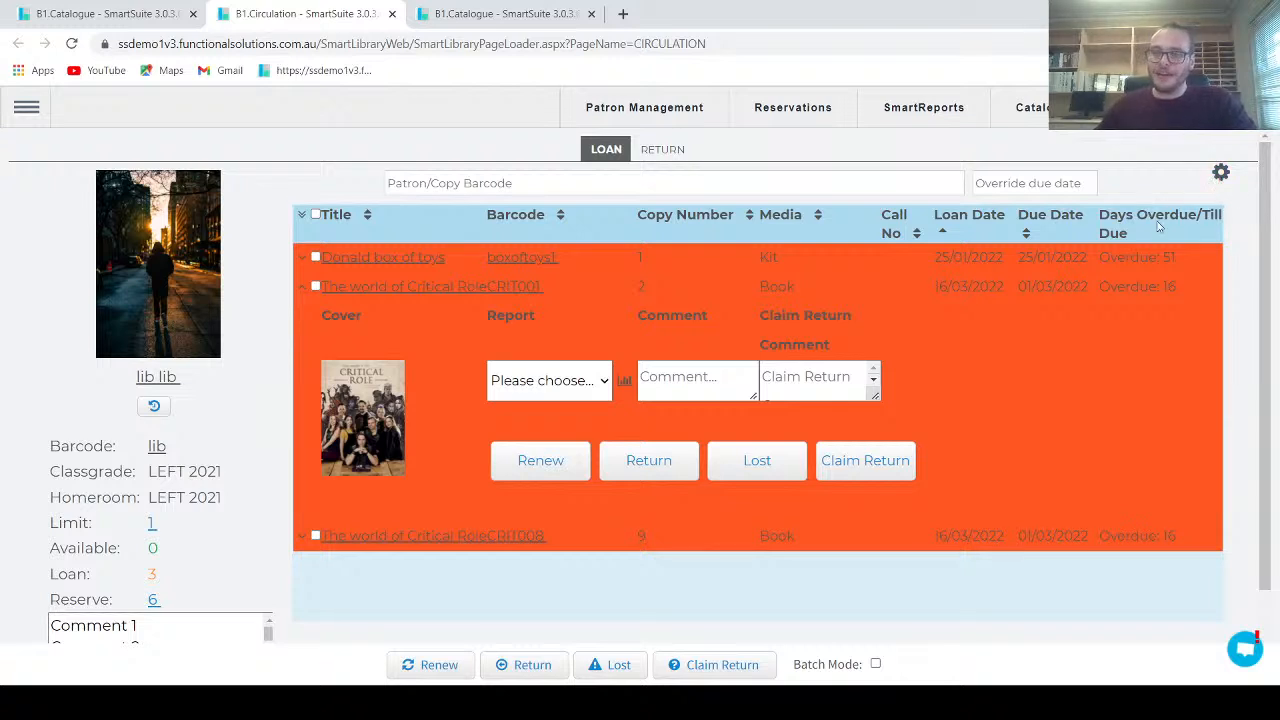
click(1221, 174)
scroll(545, 340, down, 2)
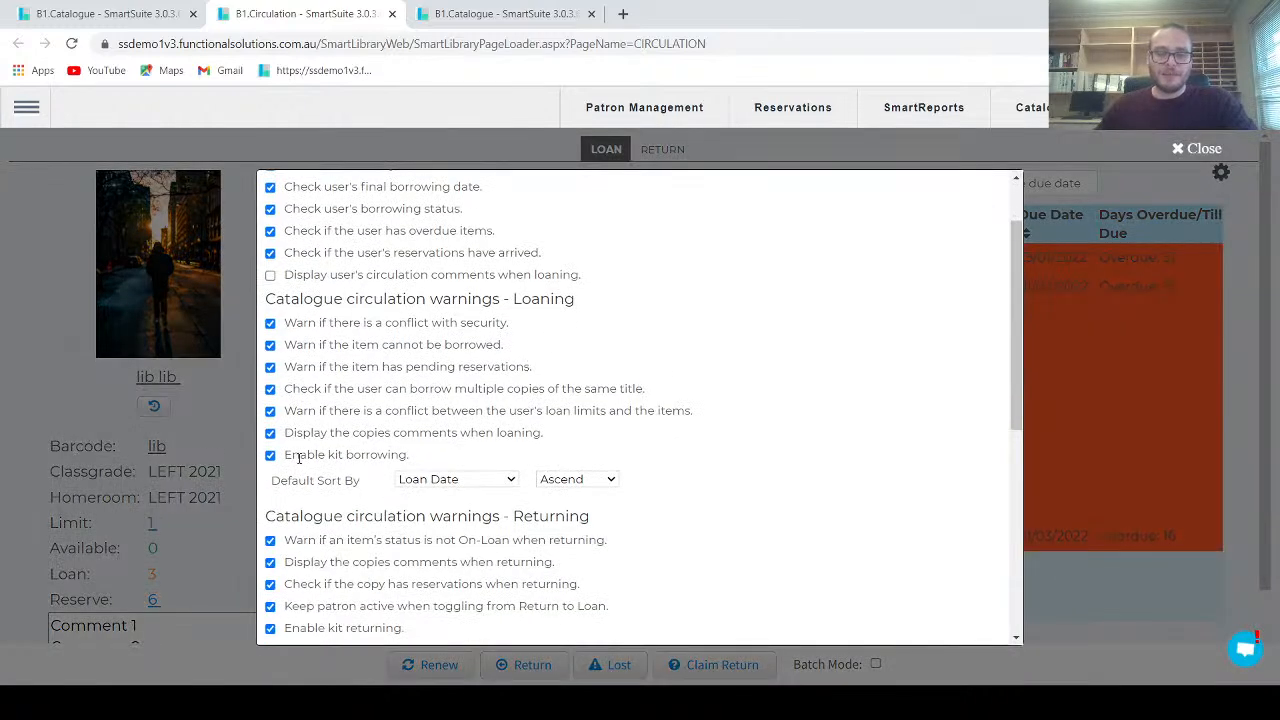
scroll(298, 455, down, 2)
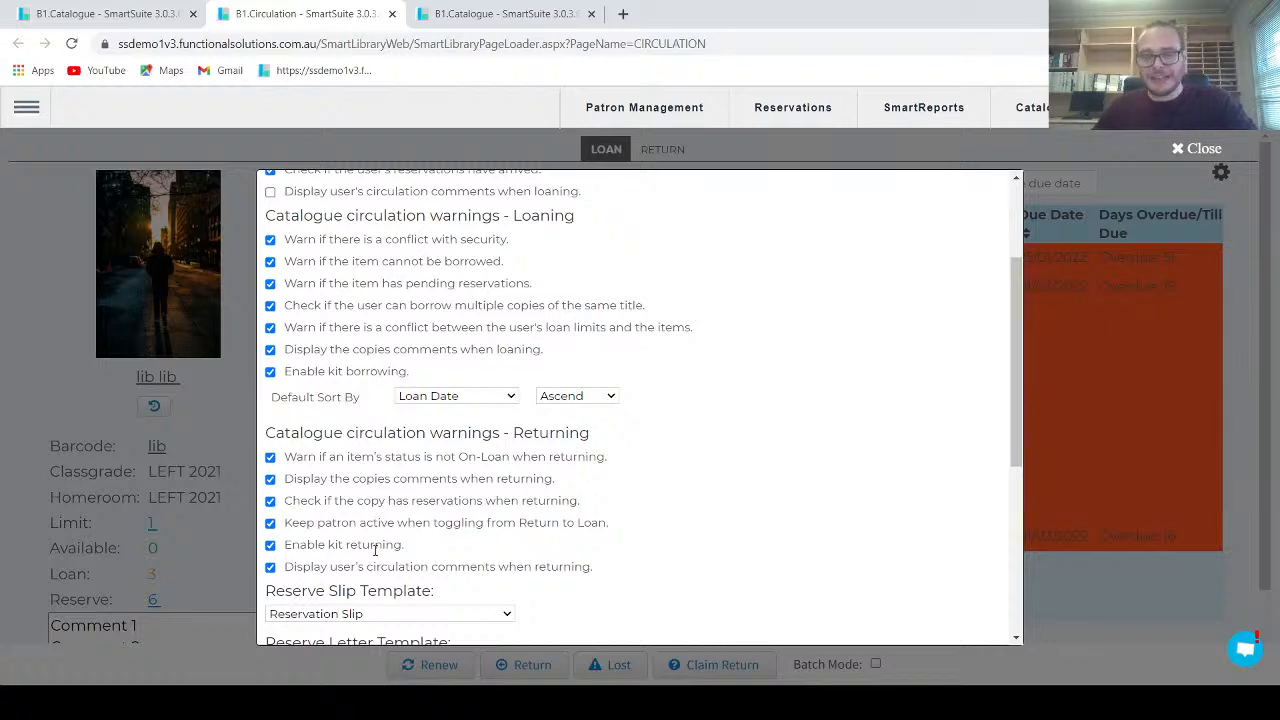
scroll(832, 428, up, 3)
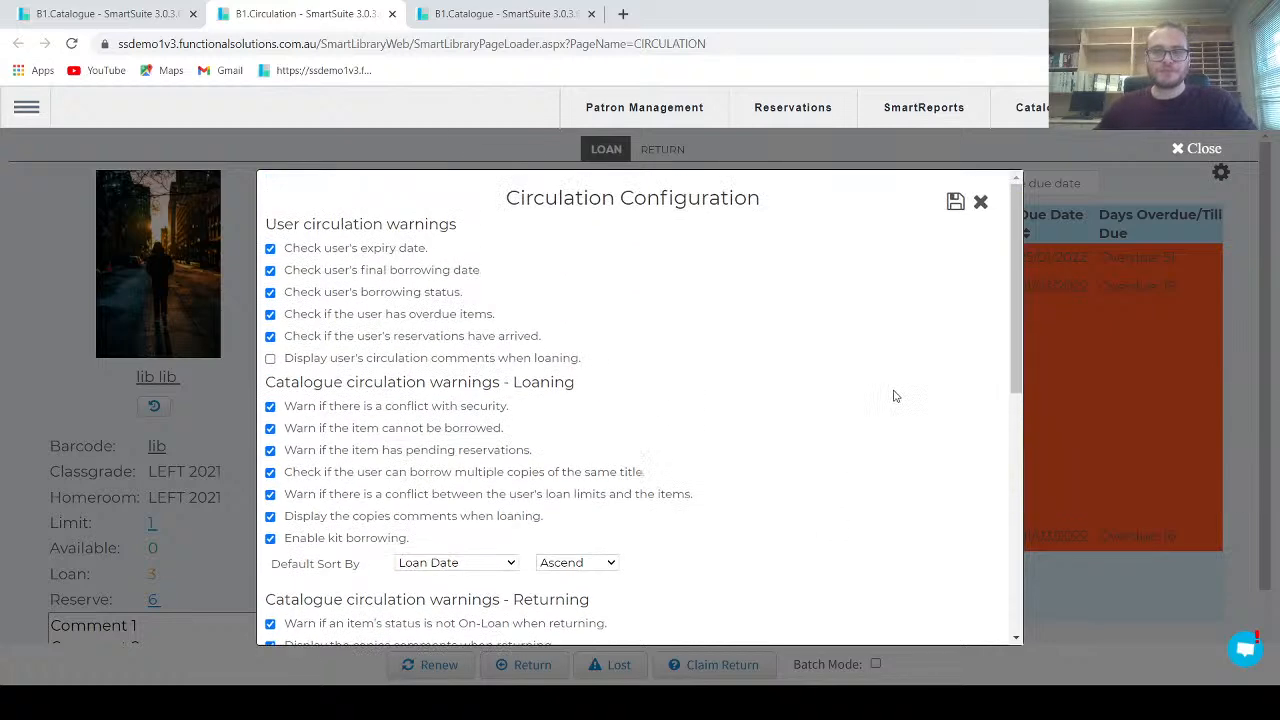
click(956, 204)
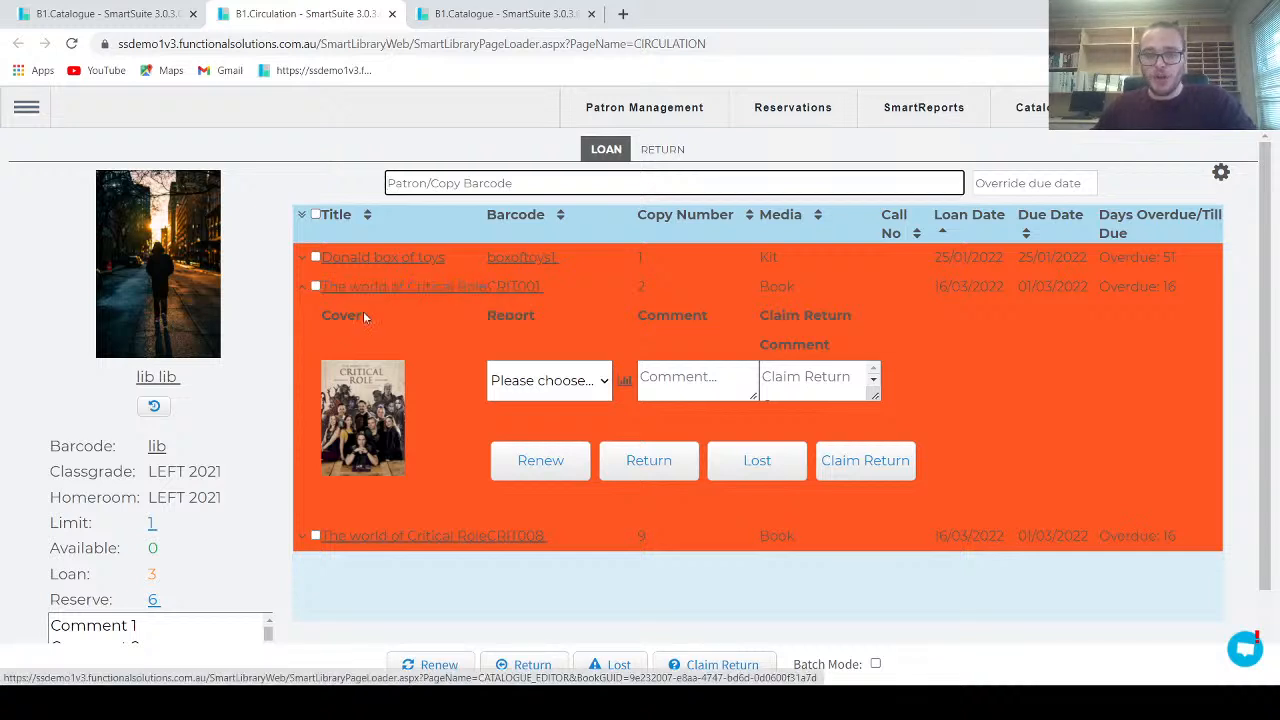
- Collapse the expanded details of The world of Critical Role copies in the patron's loan list
click(303, 287)
click(302, 287)
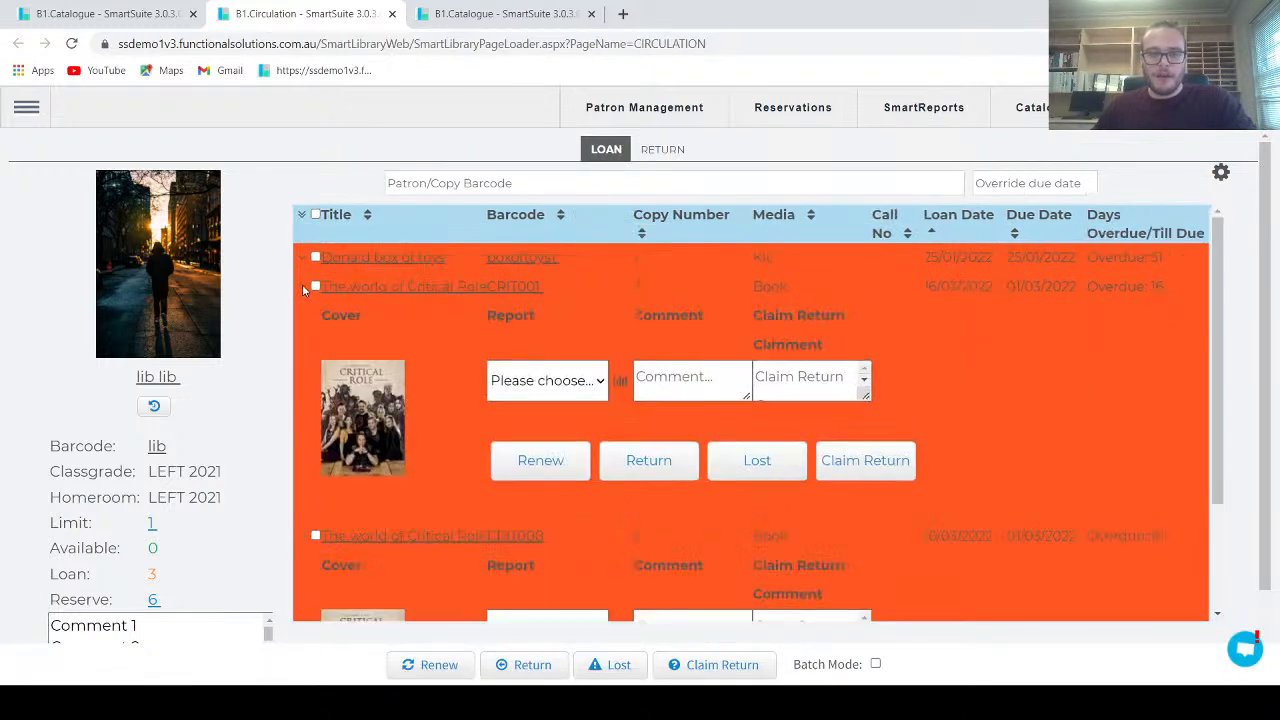
click(303, 288)
click(304, 310)
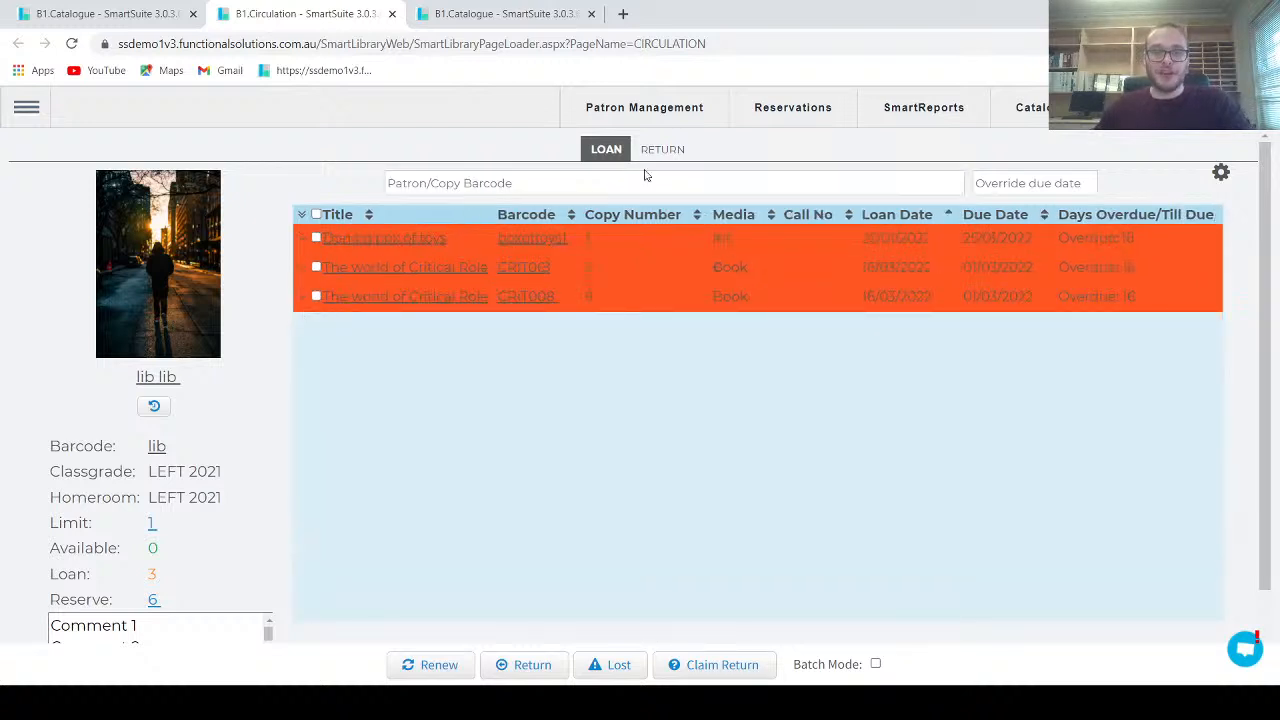
- Return kit CRIT010 together with all of its sub copies
click(680, 151)
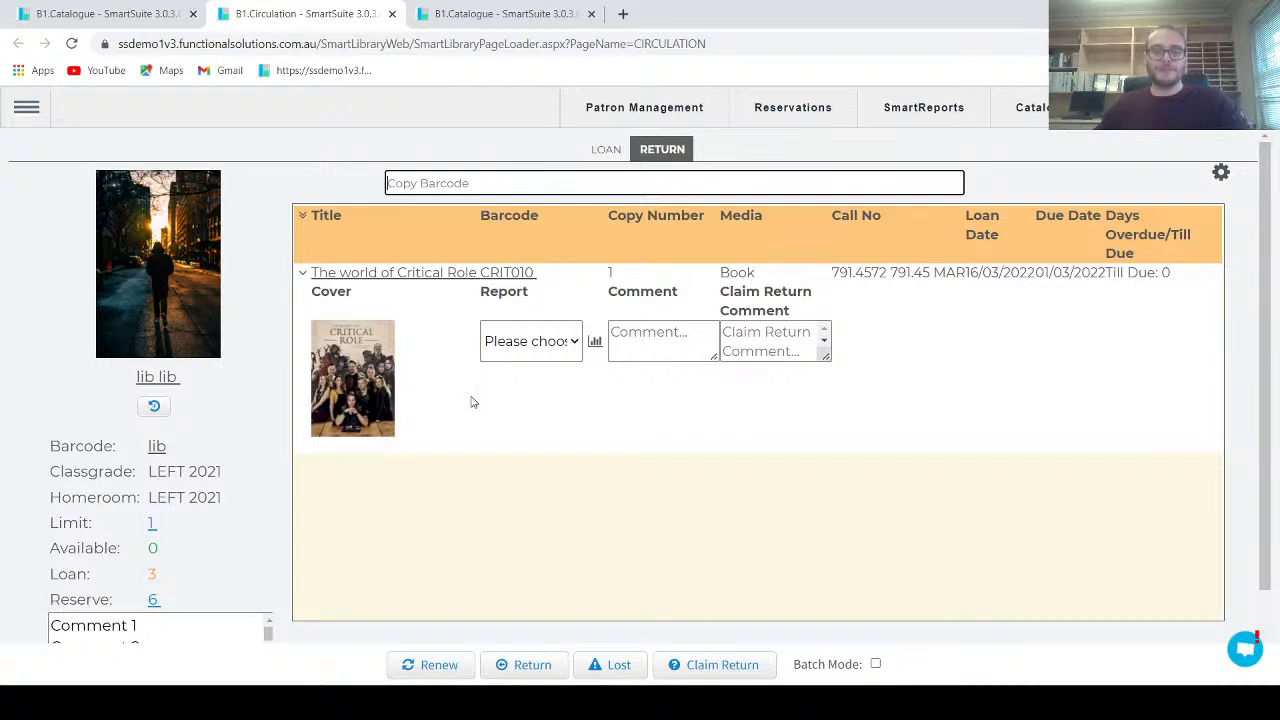
text(c)
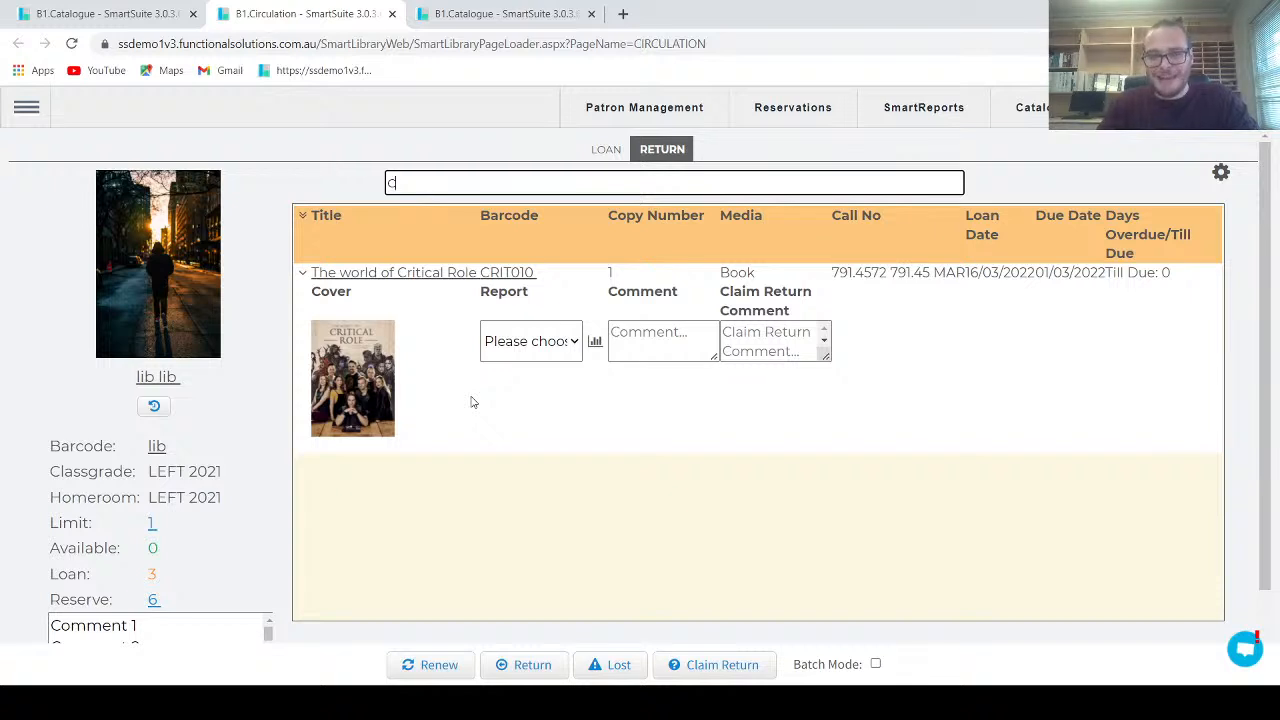
text(rit)
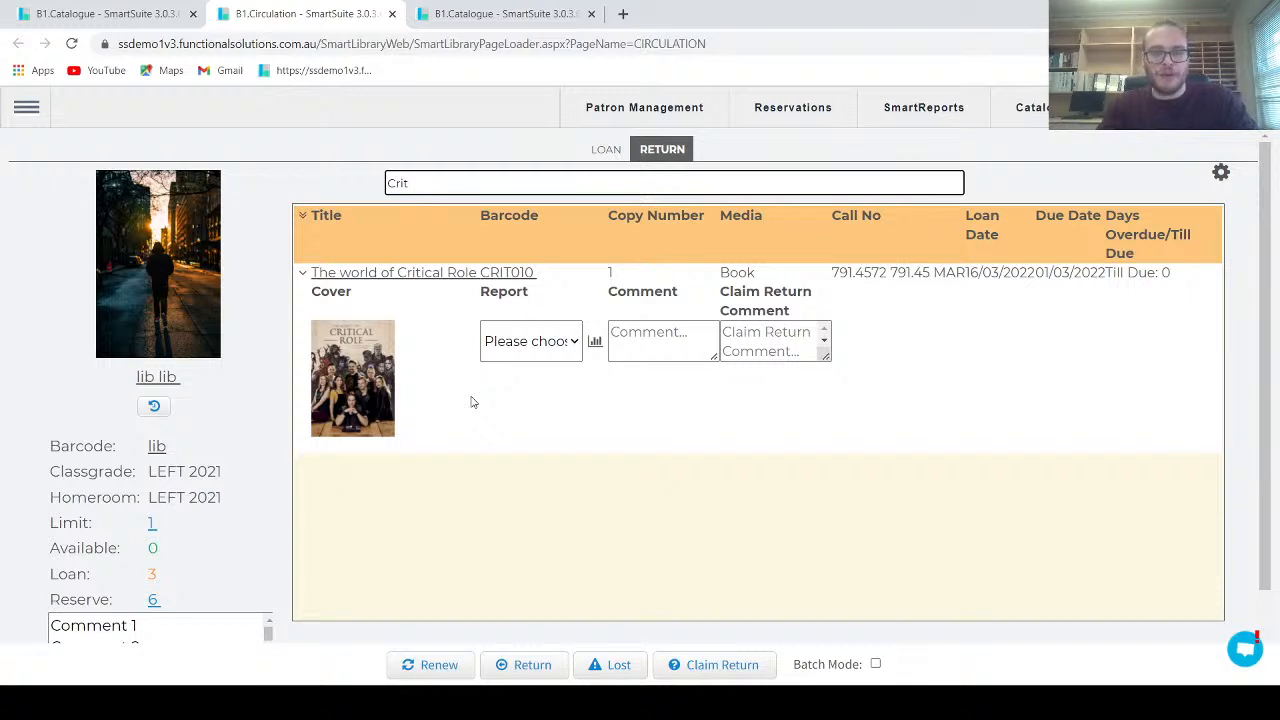
text(010)
key(Return)
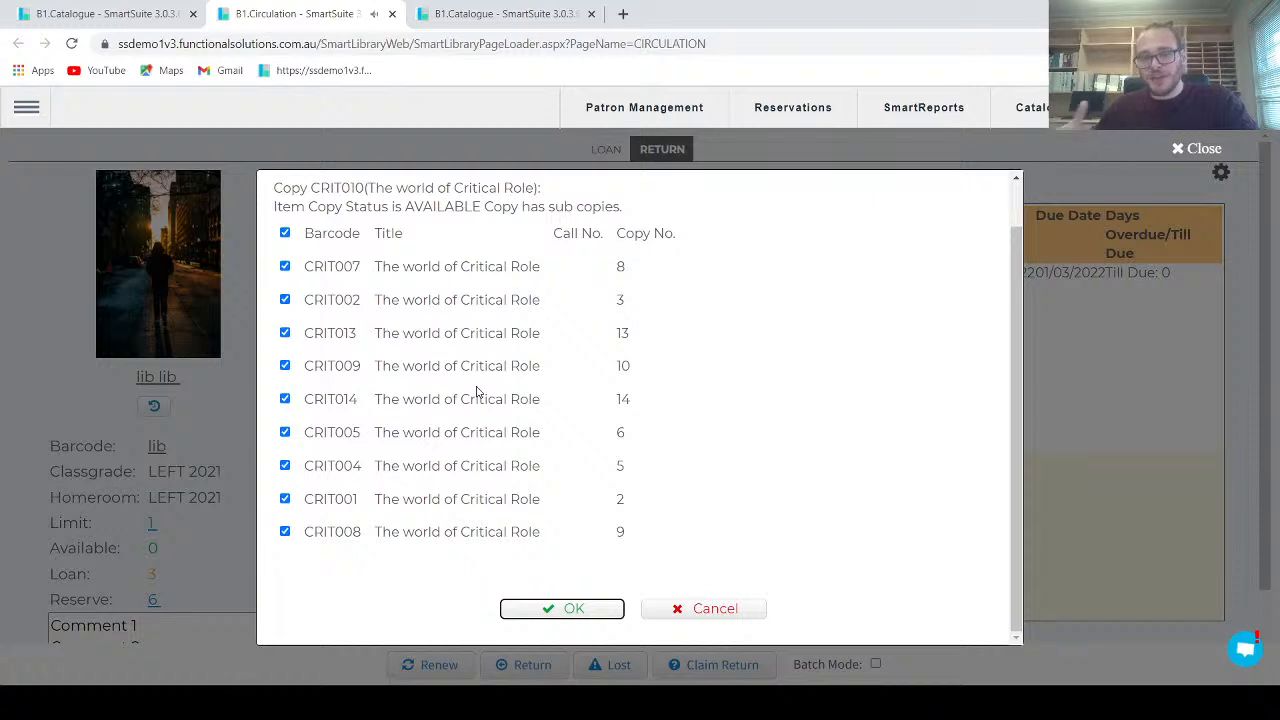
click(559, 607)
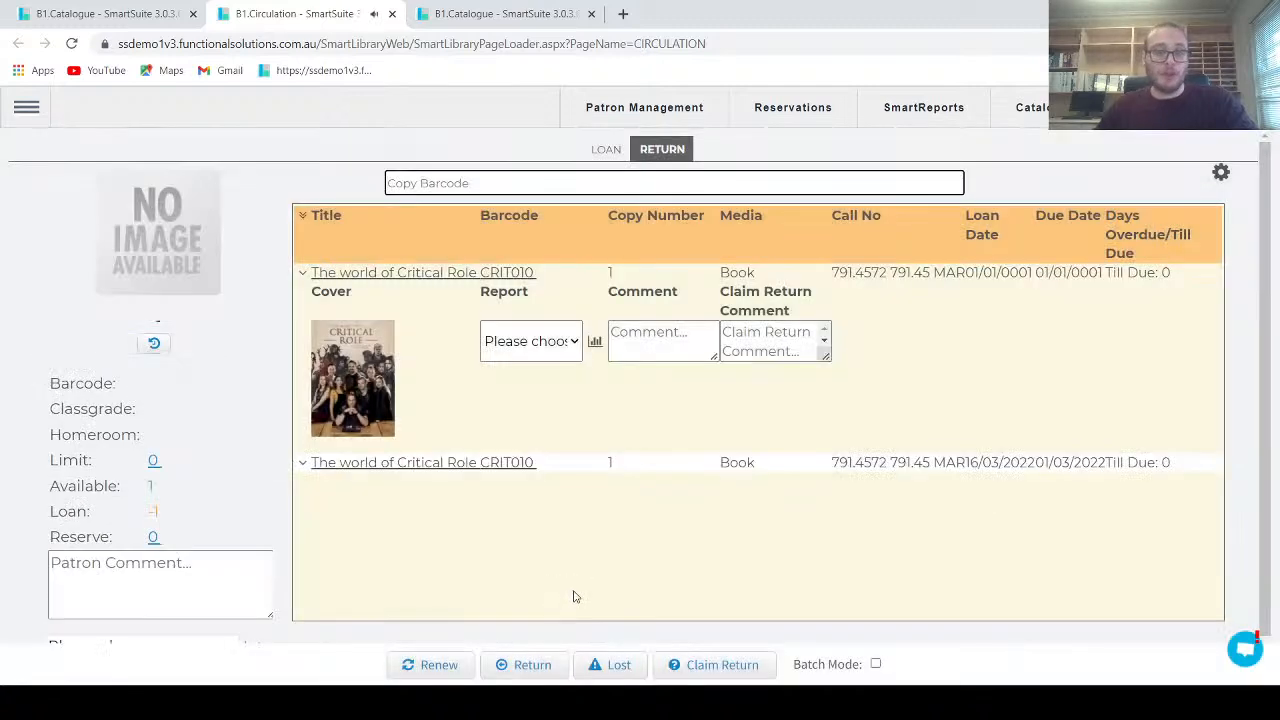
- Go back to loaning, load the patron by entering their barcode and accept the circulation warnings
click(605, 152)
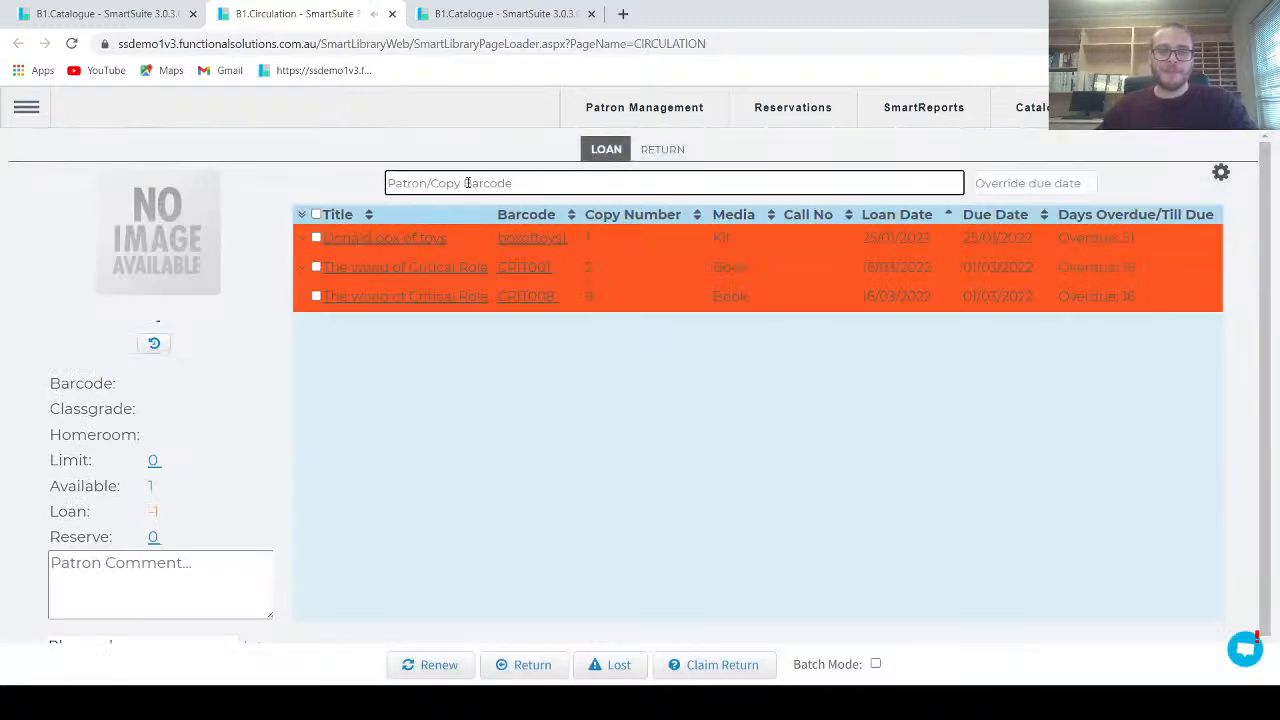
text(lib)
key(Return)
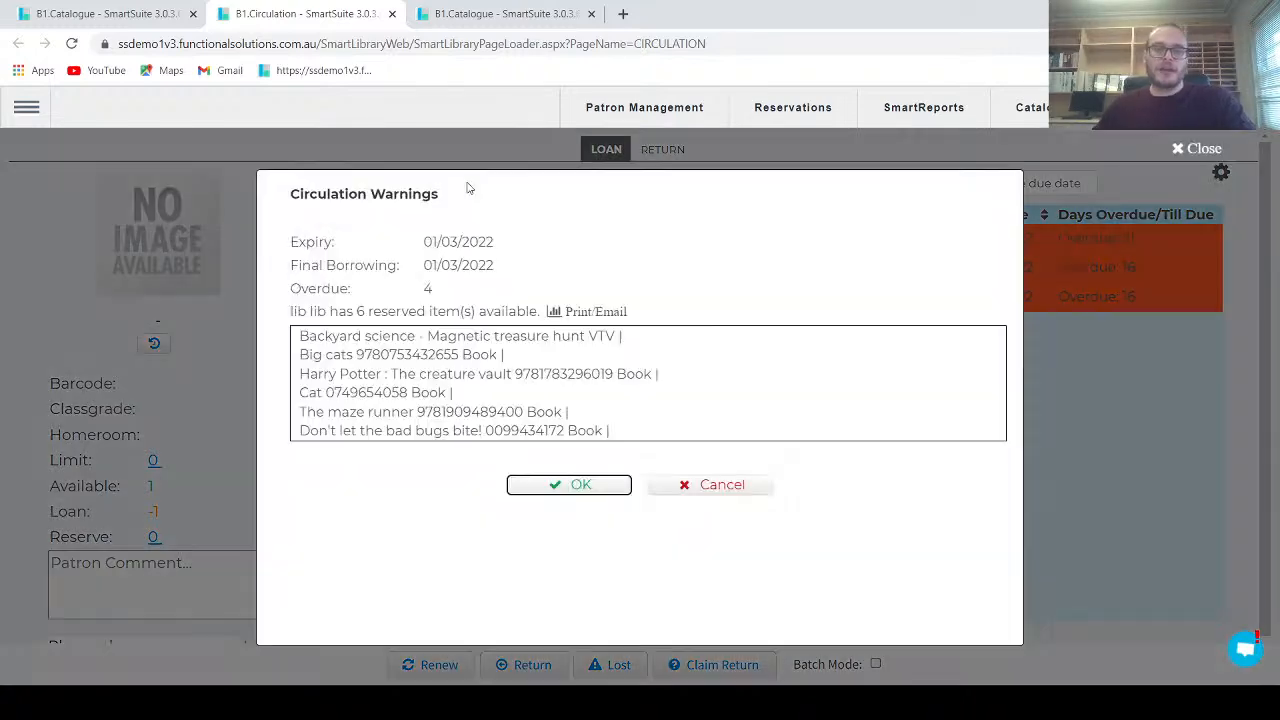
click(548, 484)
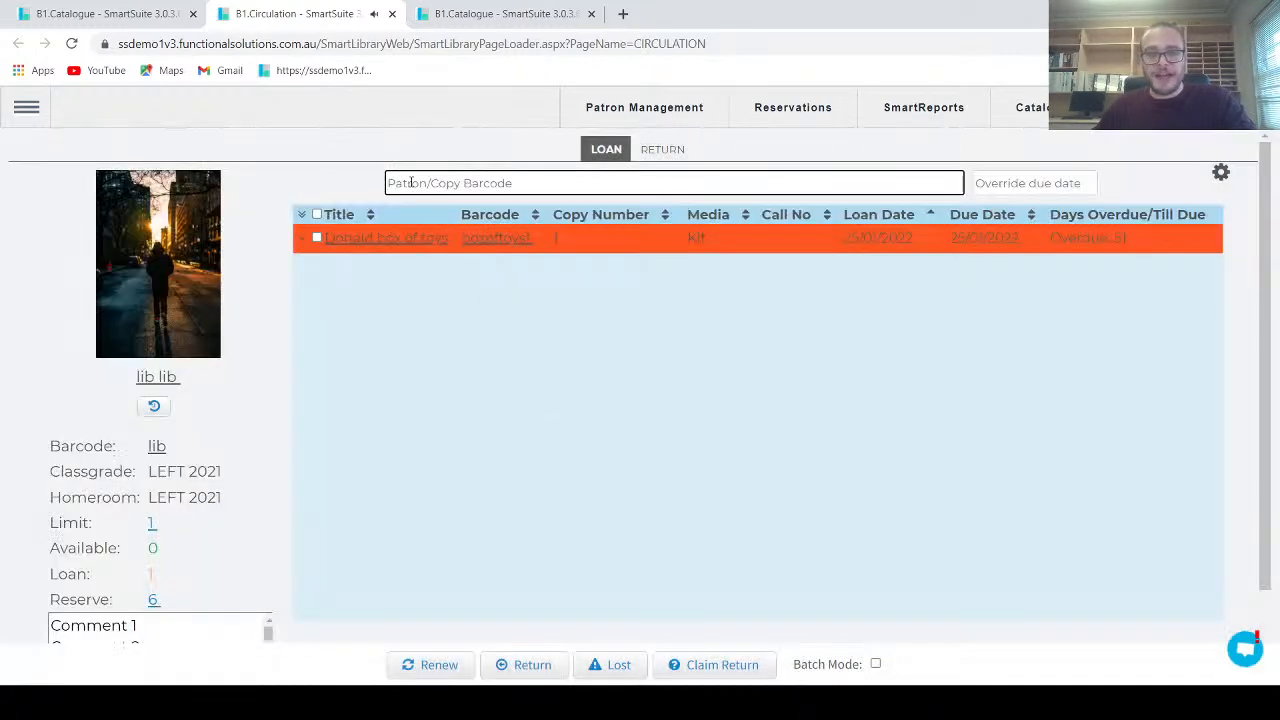
- Loan kit CRIT010 to the patron without sub copies CRIT009, CRIT014 and CRIT001, and review the sub copies listed under the loan
text(crit)
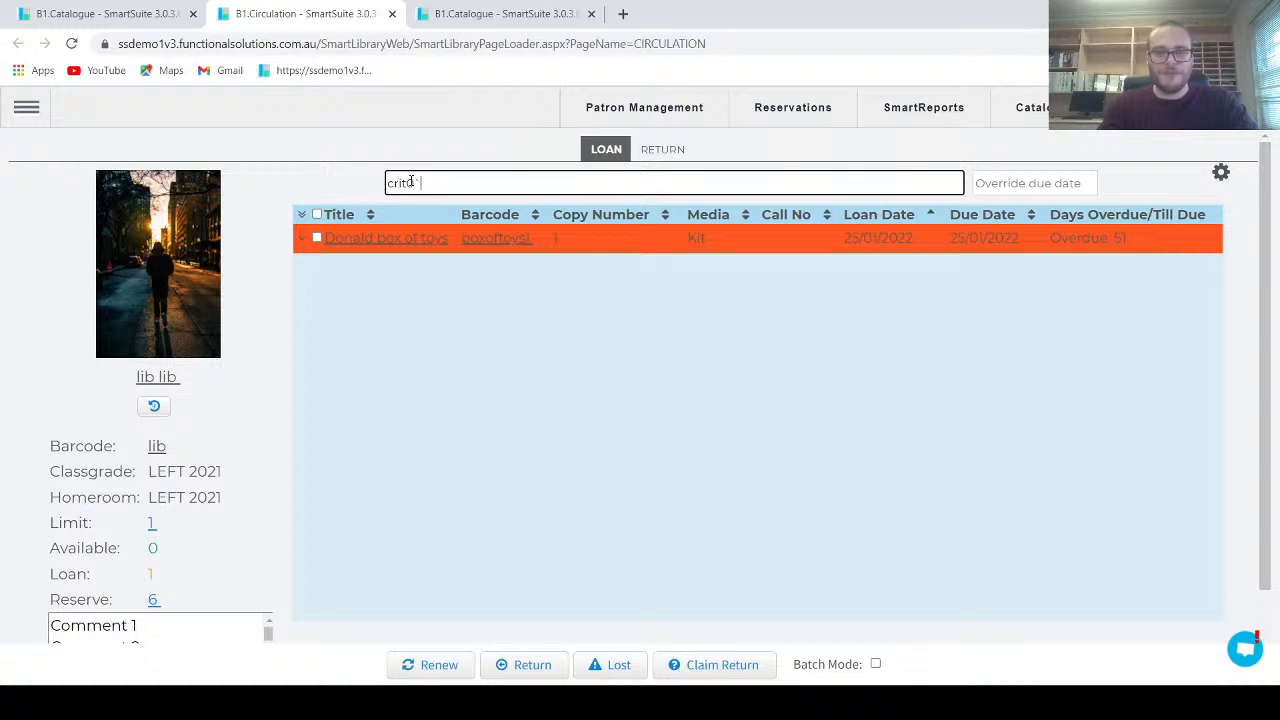
text( 0)
key(Return)
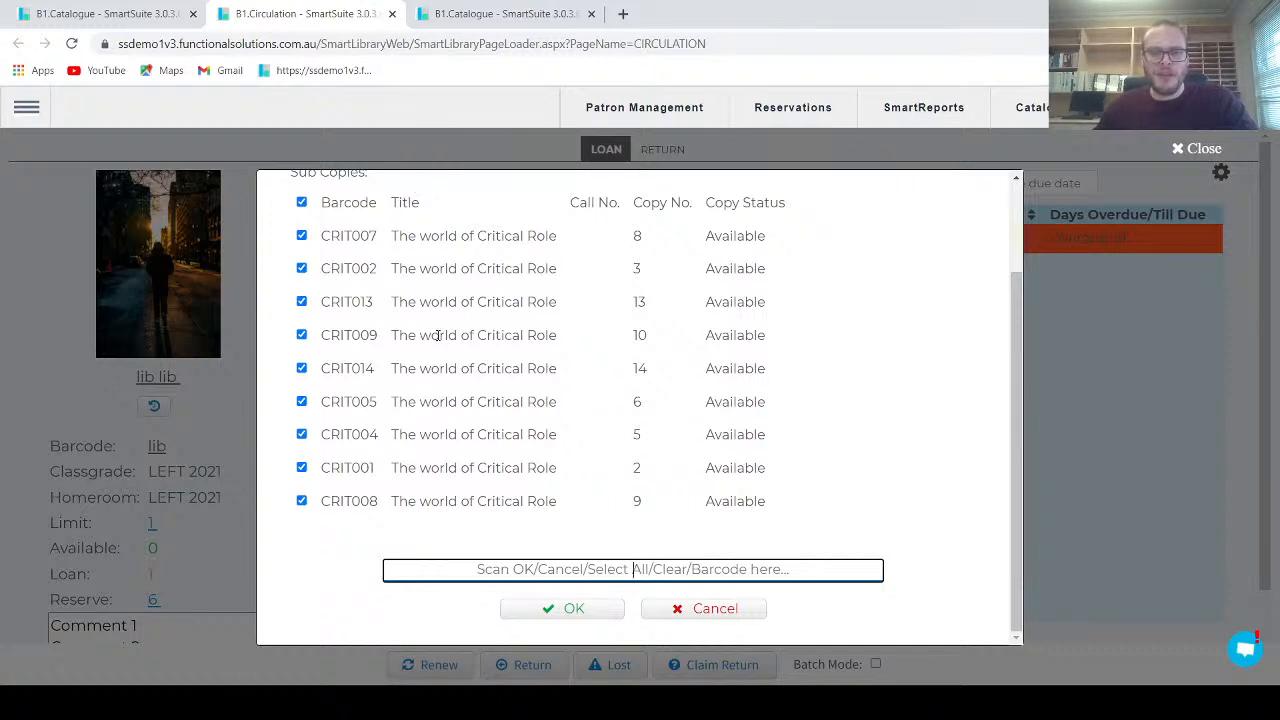
click(301, 335)
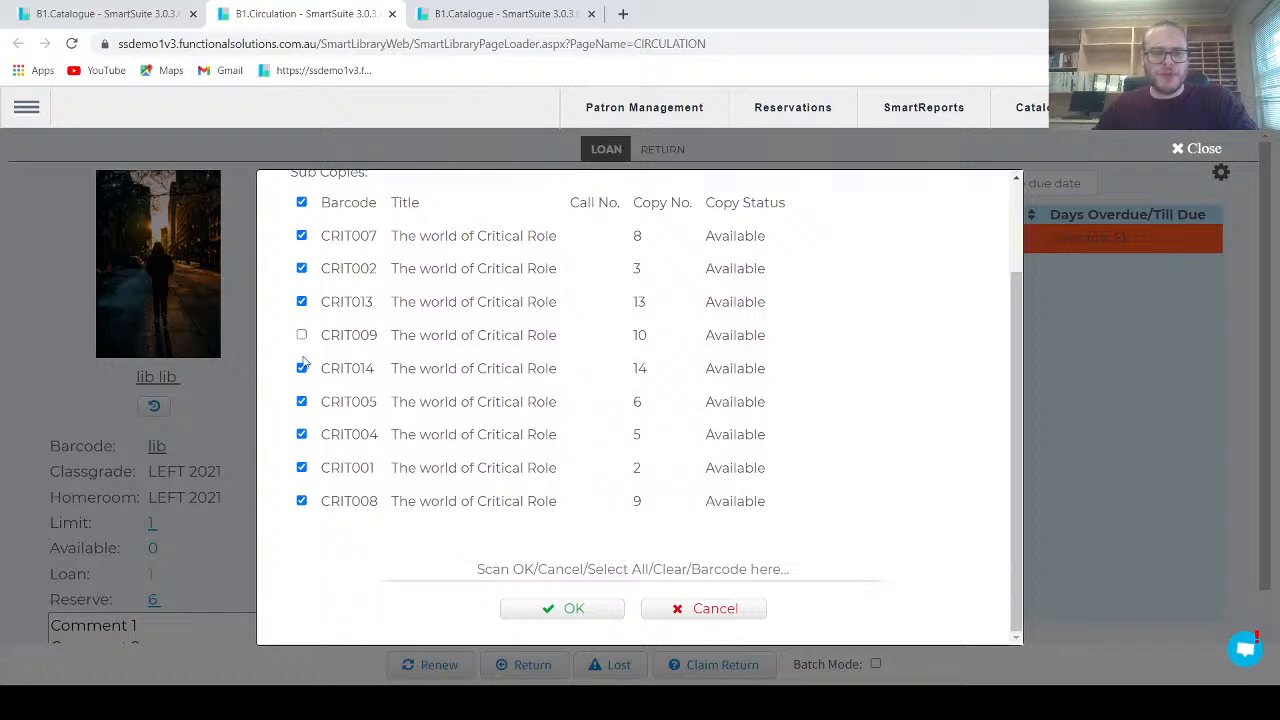
click(301, 368)
click(301, 467)
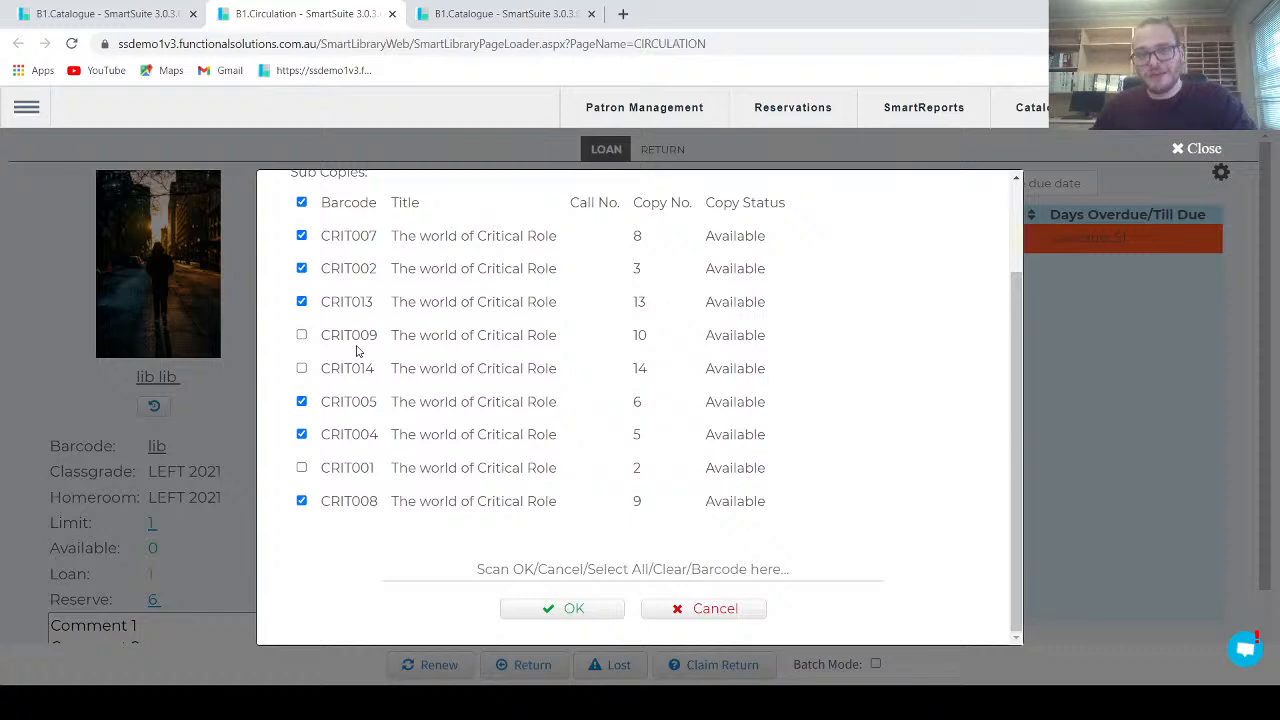
click(539, 616)
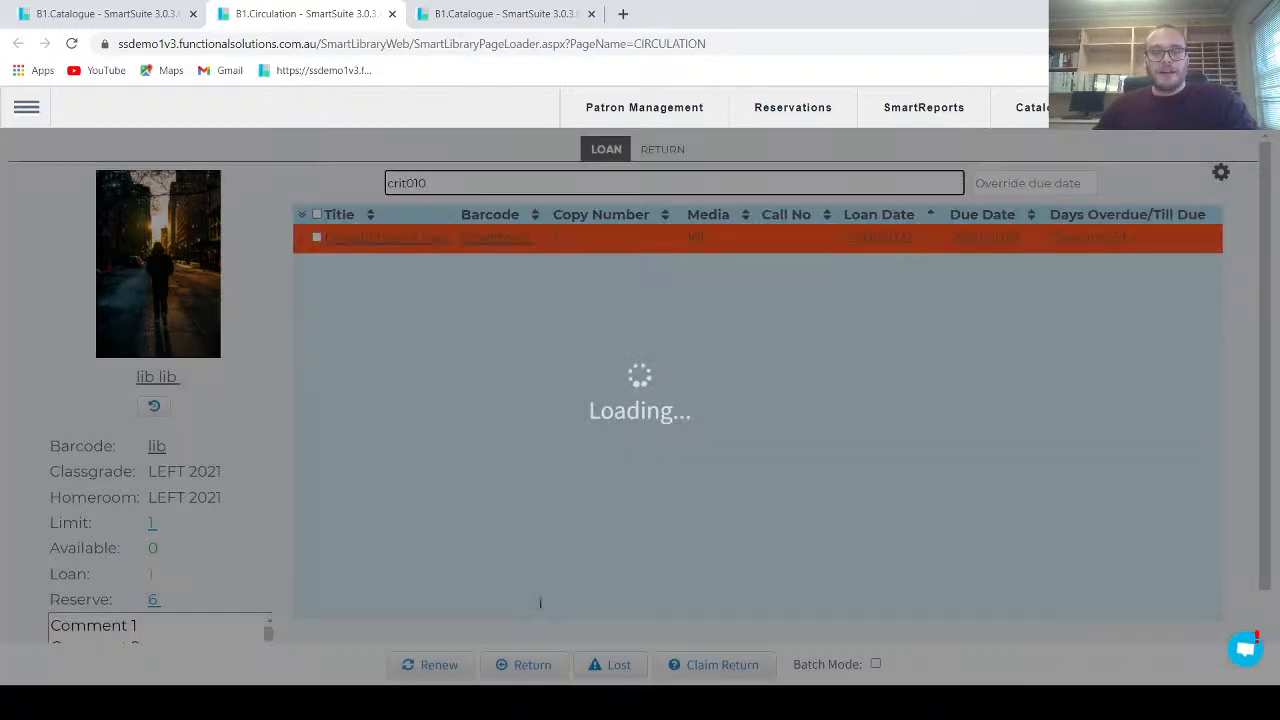
scroll(496, 426, down, 2)
scroll(497, 432, down, 1)
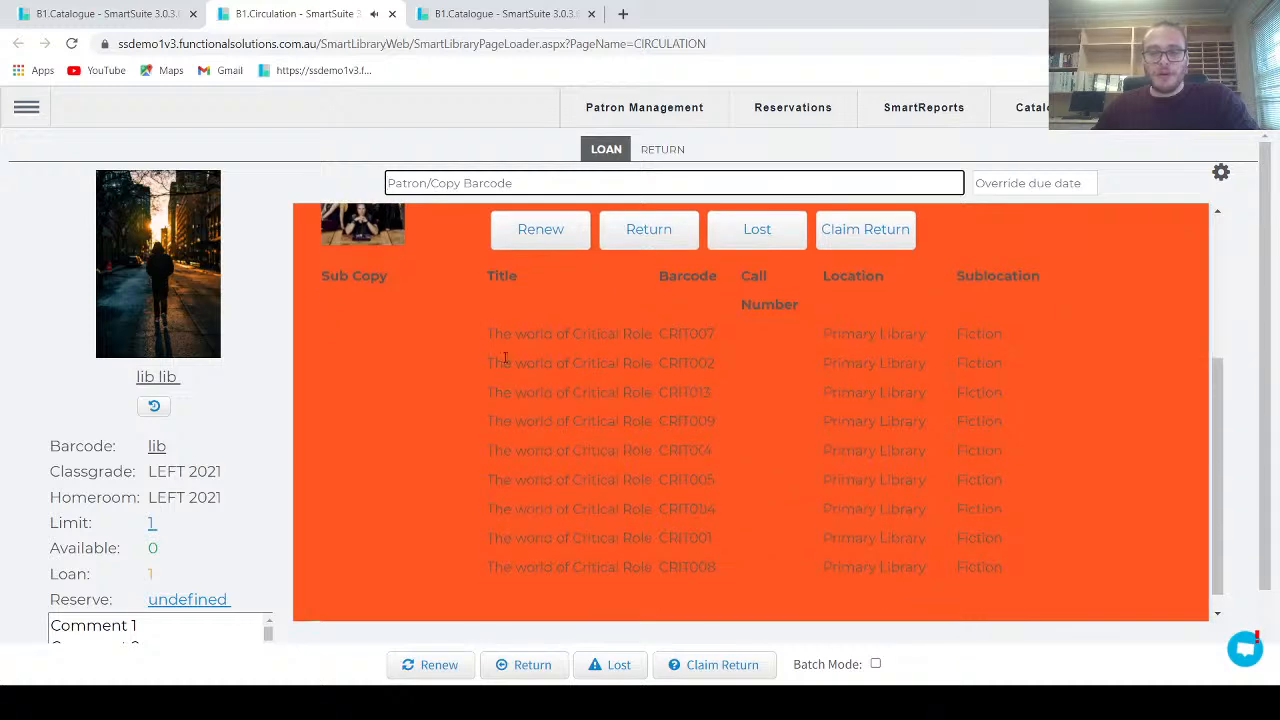
scroll(557, 336, up, 5)
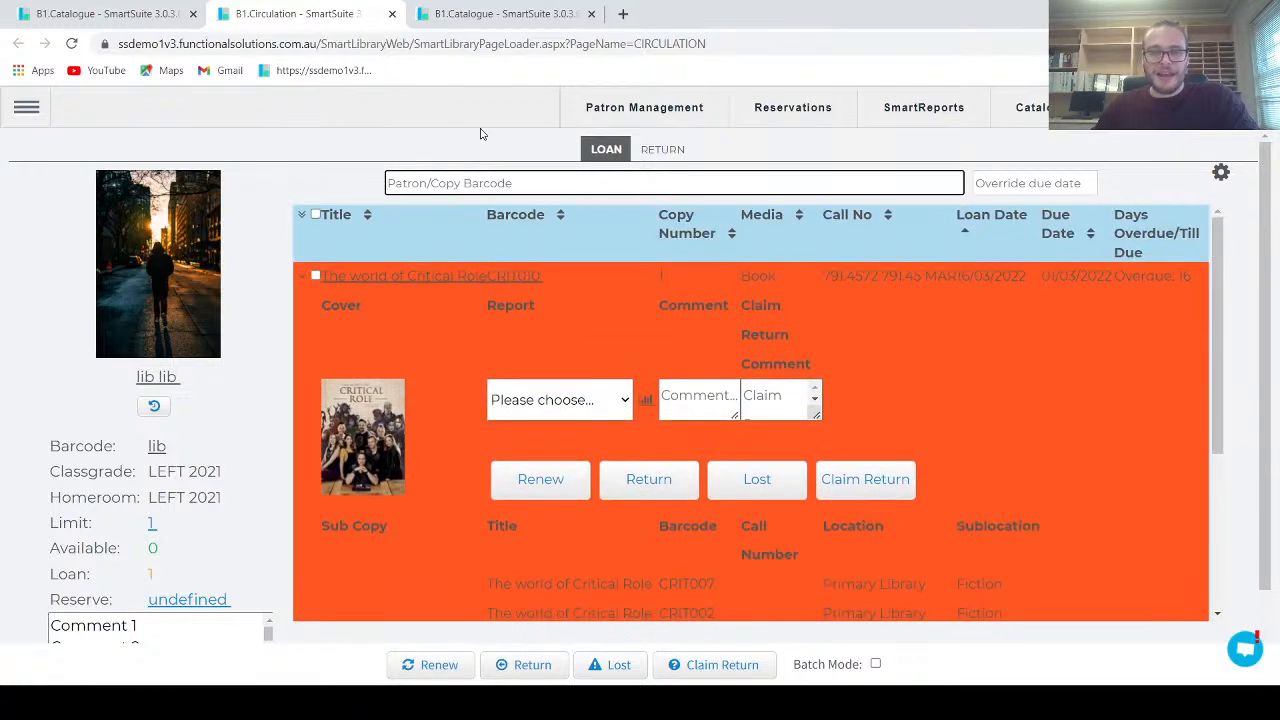
- Open the Kit Manager for copy CRIT010 in the catalogue and examine the loan status of each sub copy
click(503, 10)
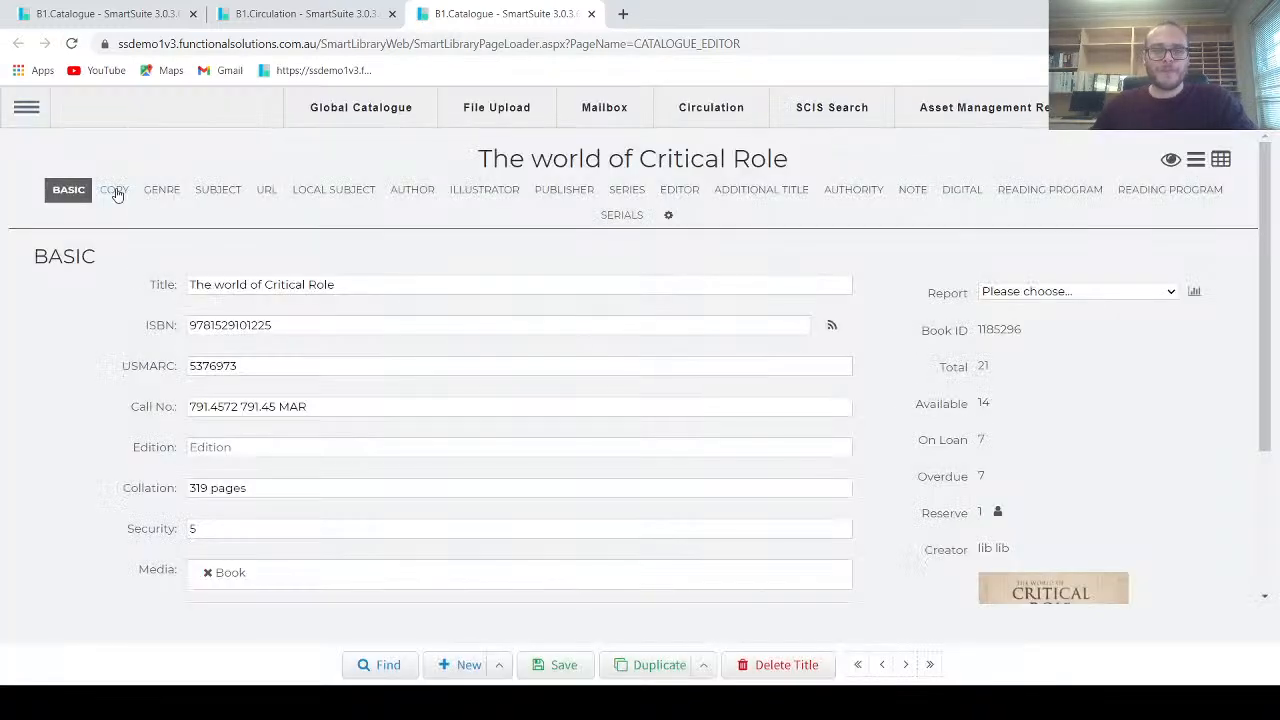
click(118, 197)
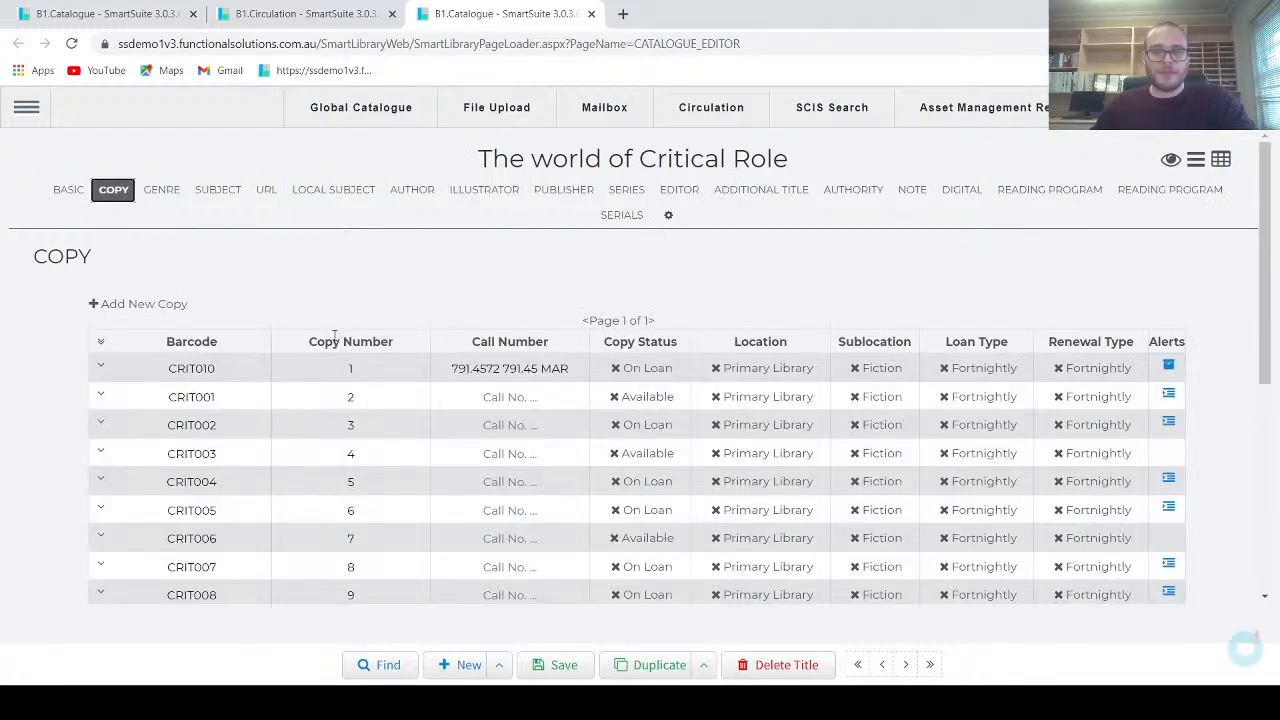
scroll(335, 336, down, 1)
click(100, 283)
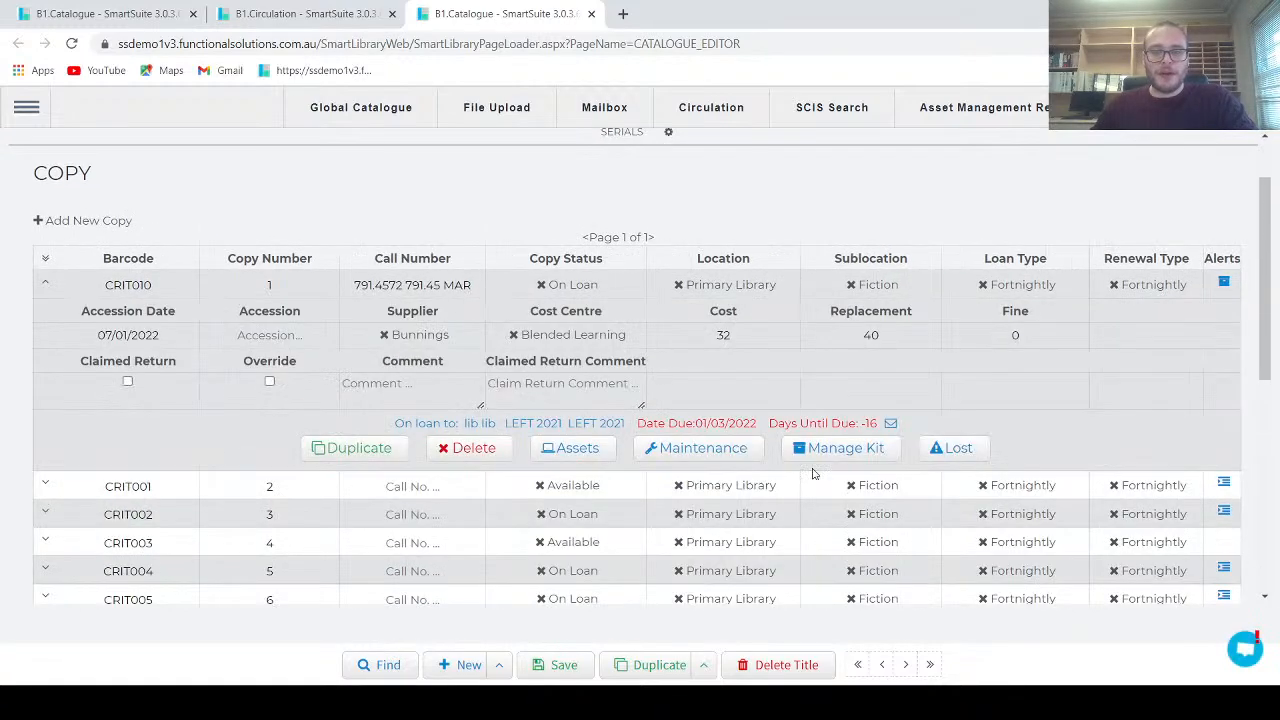
click(838, 450)
scroll(723, 406, down, 3)
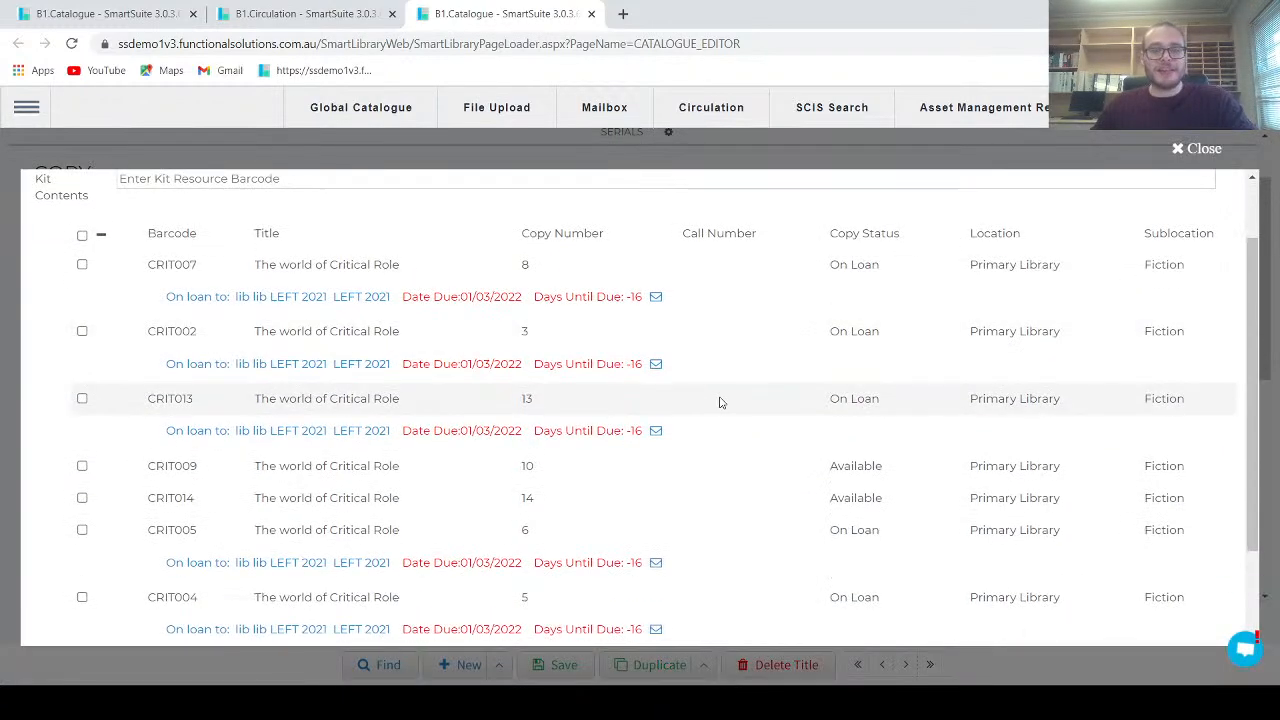
scroll(654, 388, down, 1)
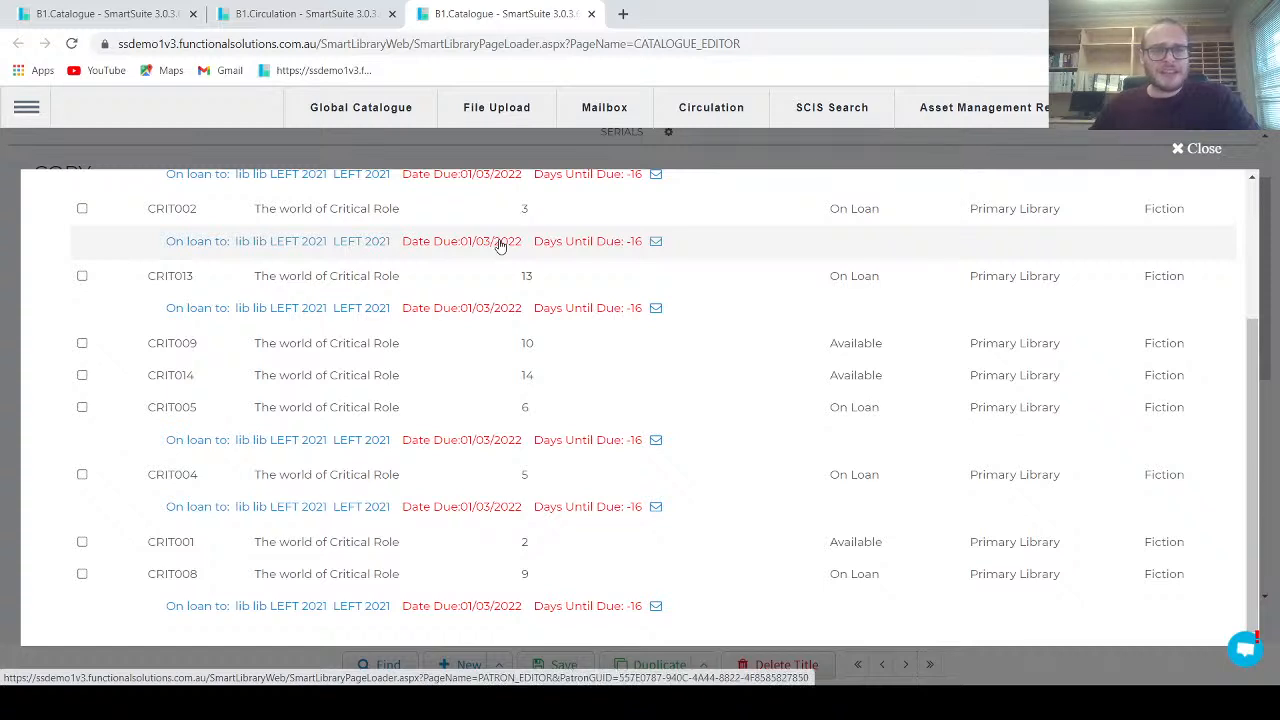
- Return to the first Catalogue browser tab and look through the Support resources, including Training Videos and FSI User Community
click(335, 12)
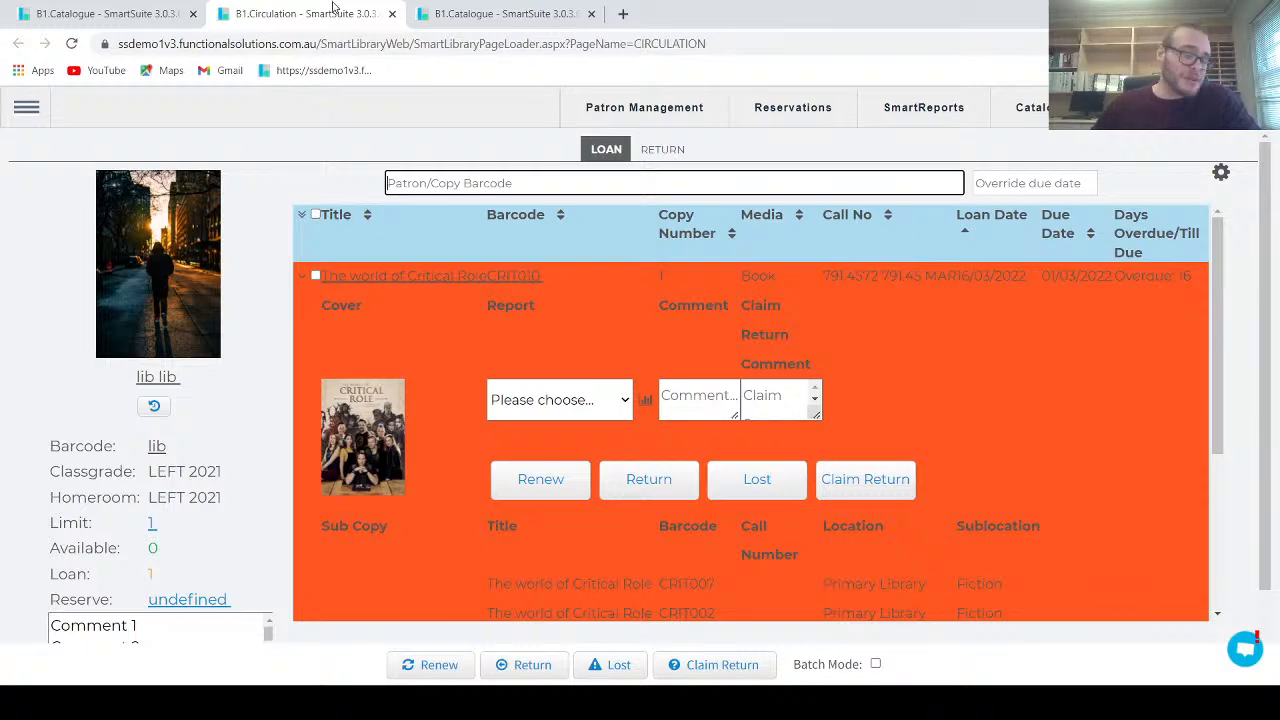
click(110, 13)
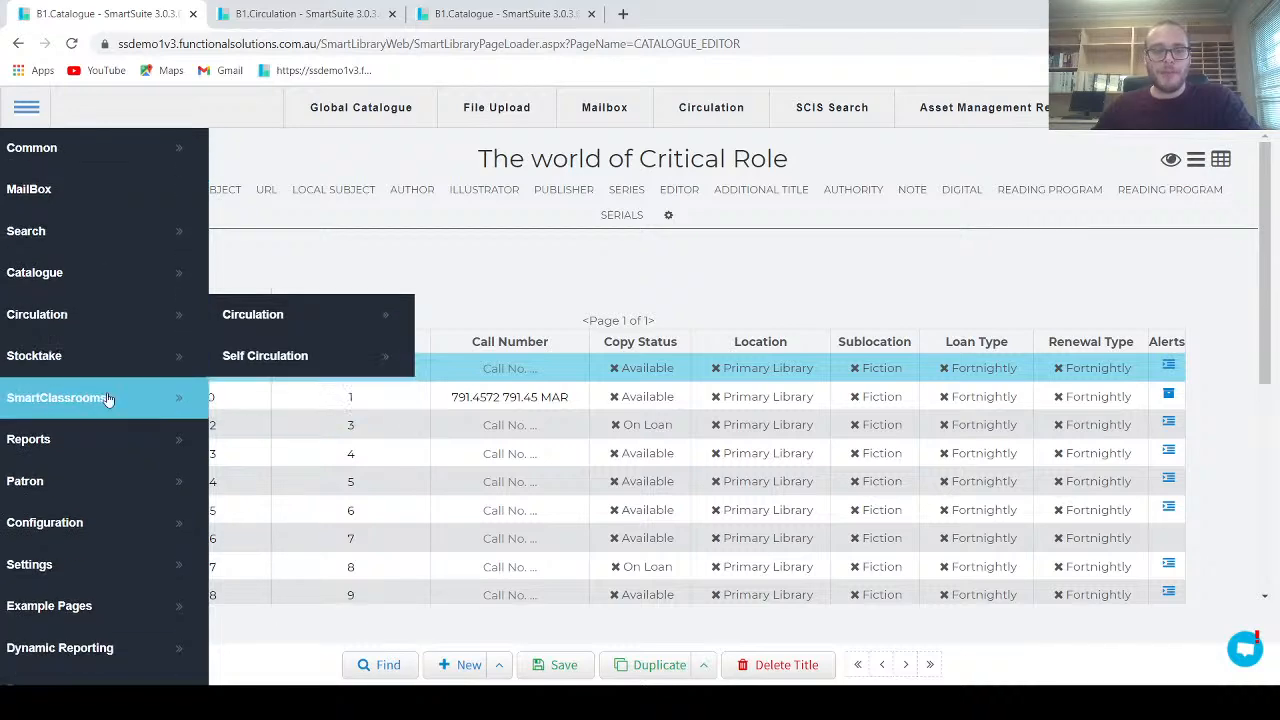
scroll(90, 430, down, 4)
mouse_move(49, 491)
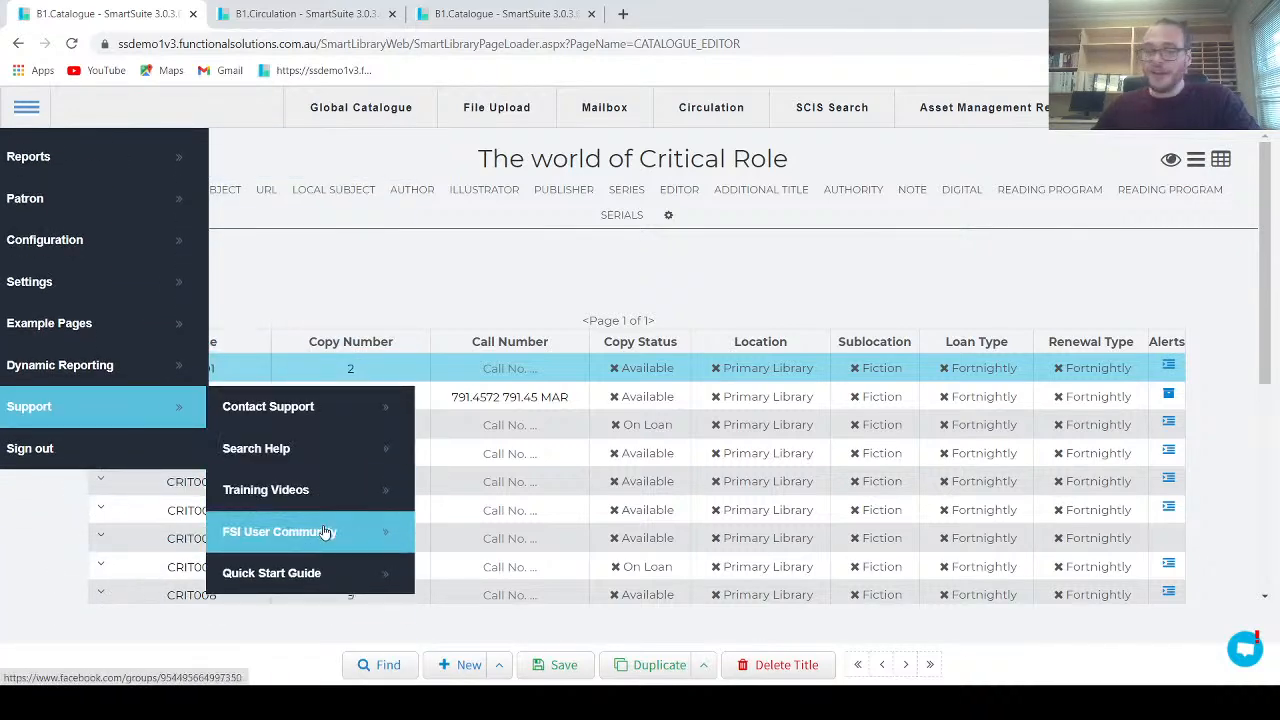
click(400, 258)
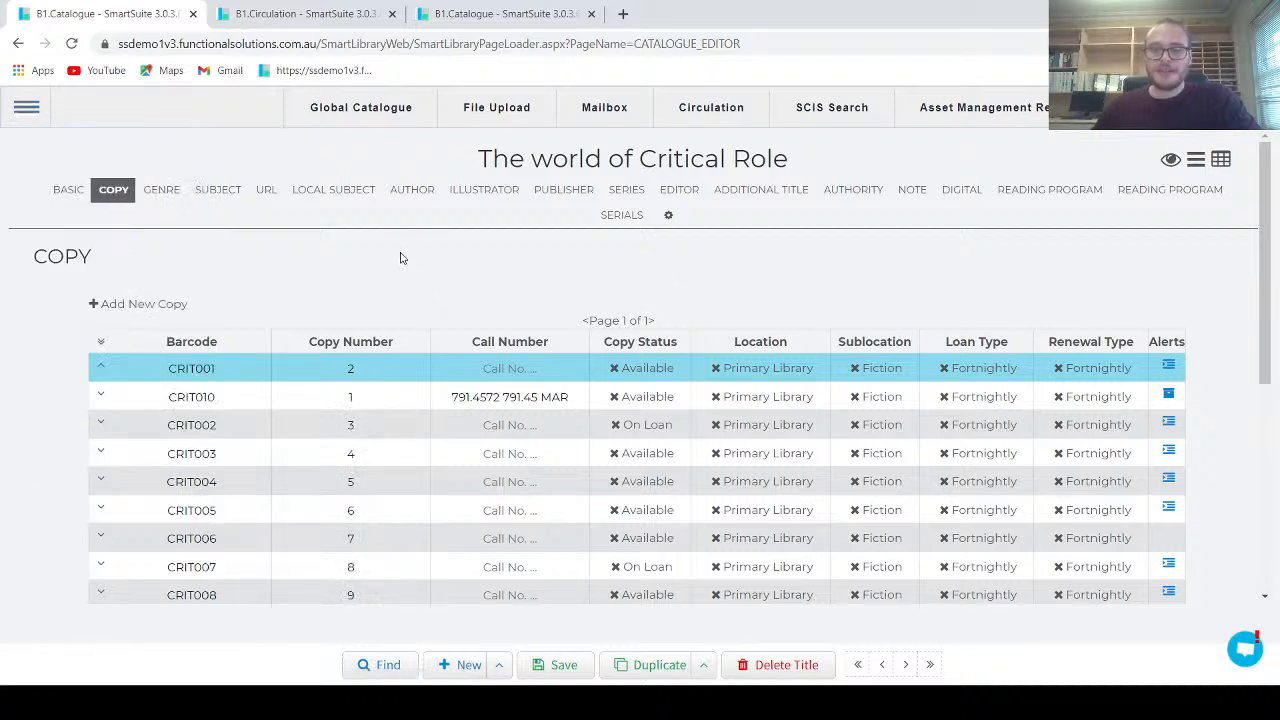